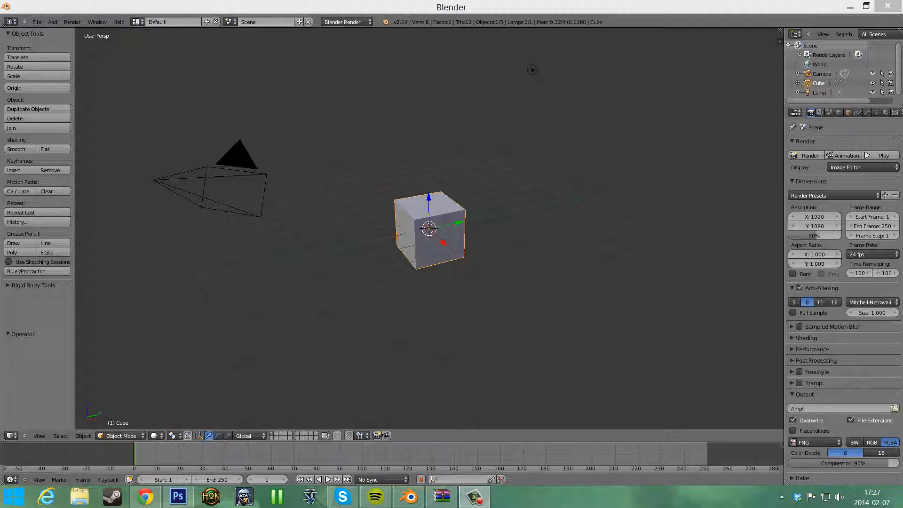
key("g")
key("y")
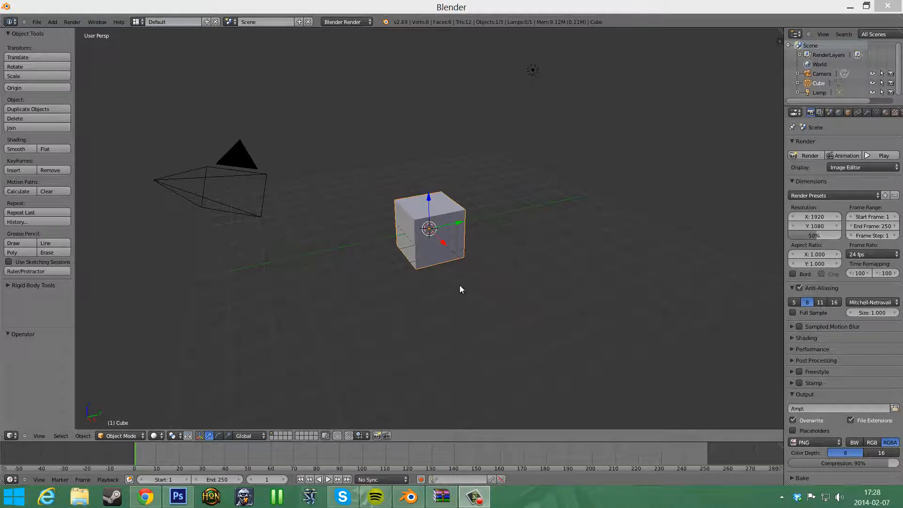
middle_click_drag(383, 289, 489, 282)
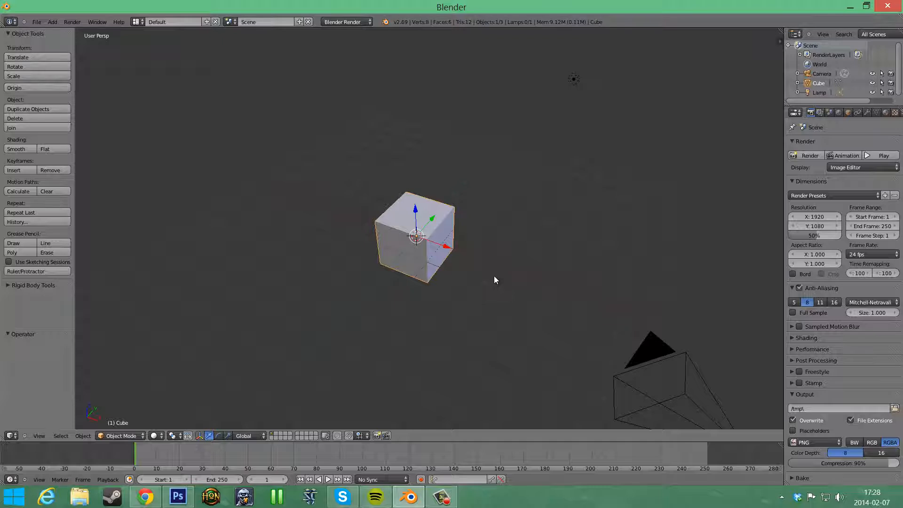
middle_click_drag(494, 277, 475, 275)
scroll(565, 306, "up", 4)
scroll(556, 281, "down", 6)
scroll(459, 295, "up", 5)
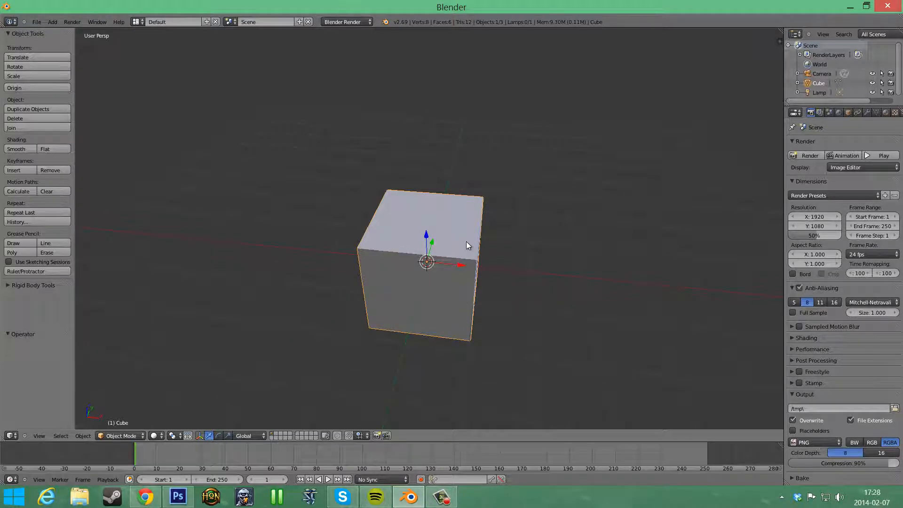
Delete the default cube and add a cylinder mesh in its place.
key("x")
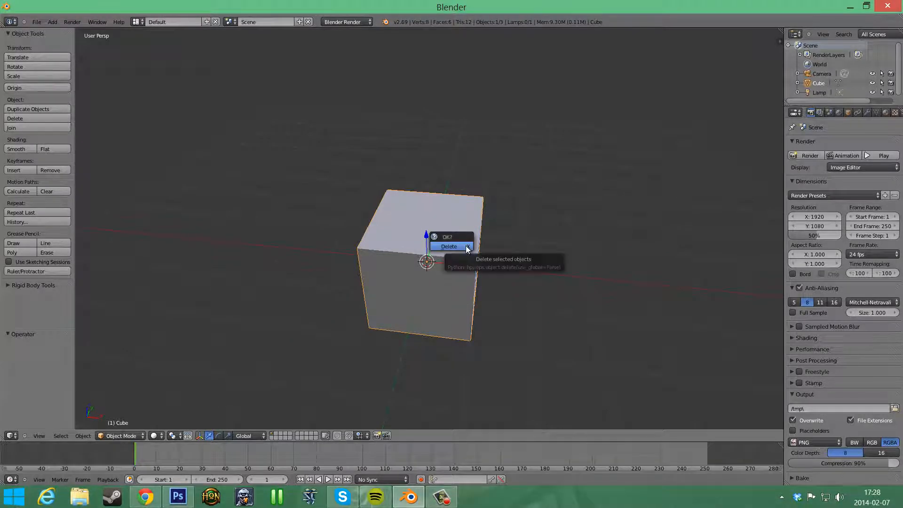
left_click(466, 247)
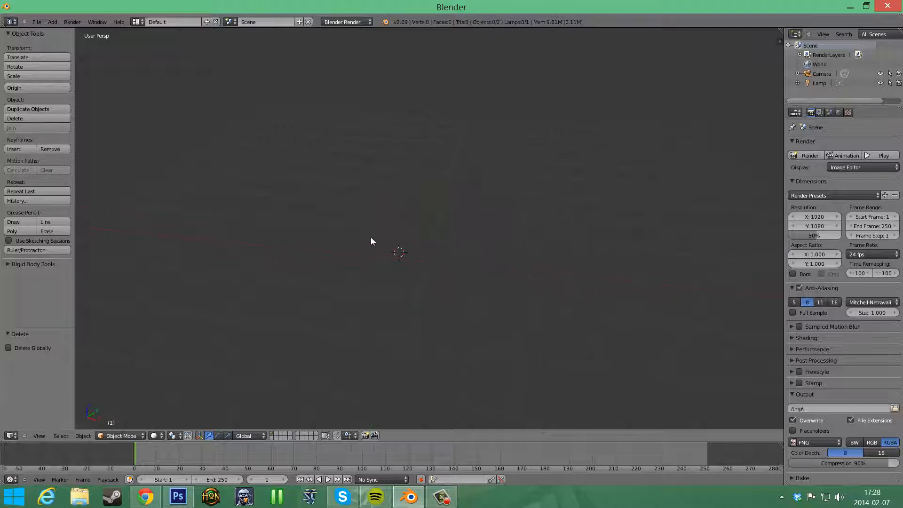
key("shift+a")
mouse_move(442, 259)
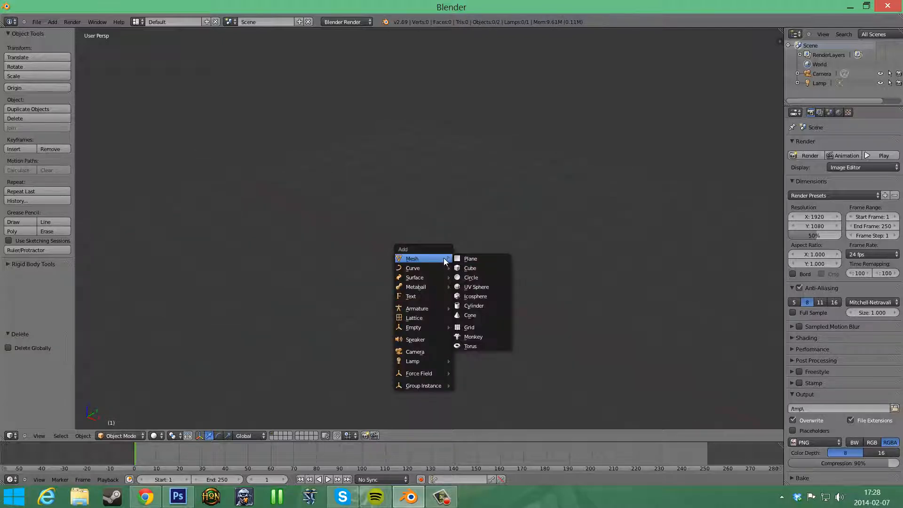
left_click(480, 309)
scroll(500, 296, "down", 2)
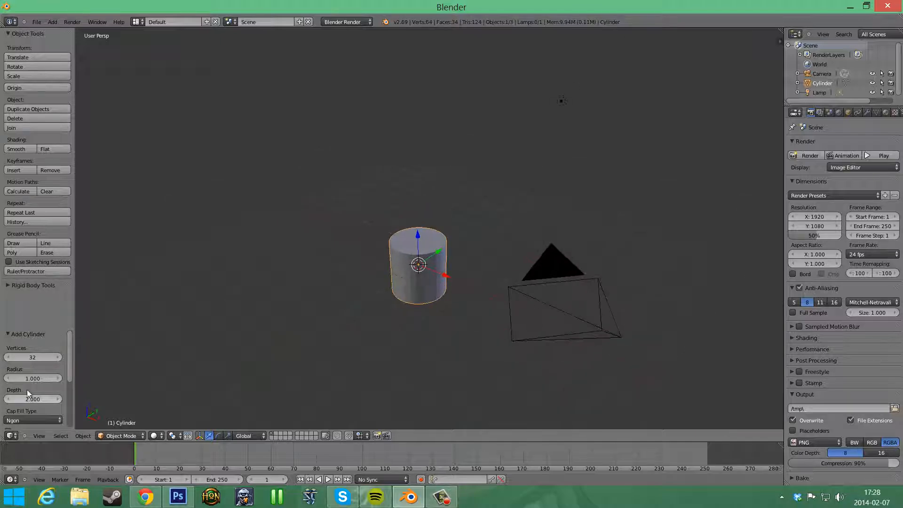
Set the new cylinder's vertex count to 16.
left_click(28, 356)
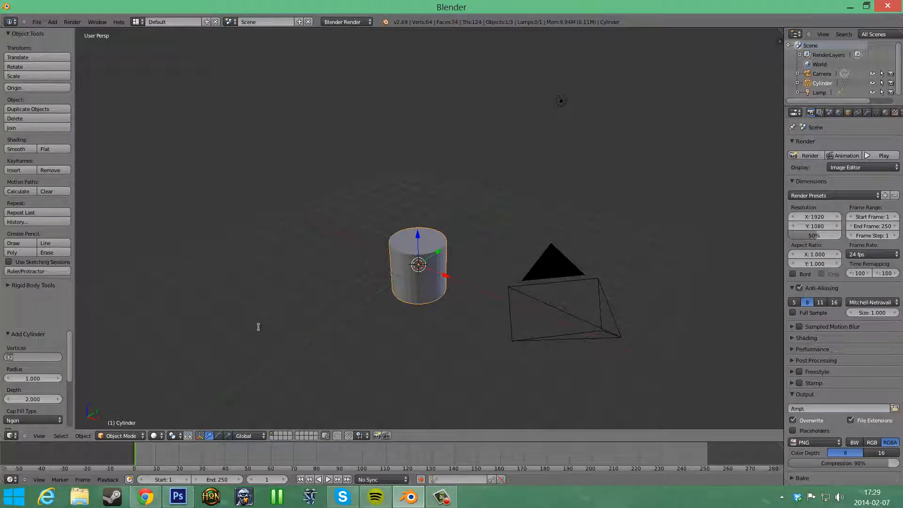
key("Return")
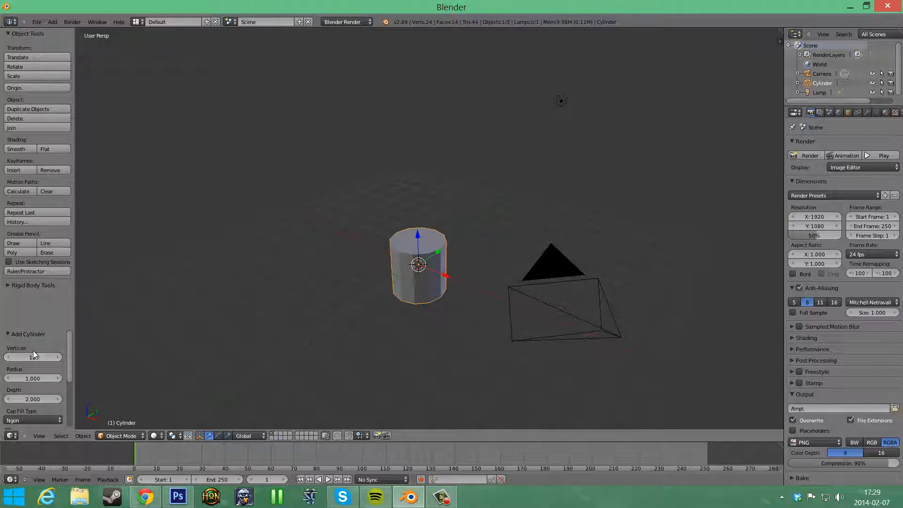
type("16")
key("Return")
Examine the 16-sided cylinder from several angles and distances.
middle_click_drag(322, 304, 368, 336)
scroll(580, 363, "up", 5)
middle_click_drag(579, 362, 519, 248, "shift")
scroll(518, 247, "down", 1)
scroll(518, 248, "down", 3)
scroll(516, 252, "up", 4)
scroll(516, 252, "down", 5)
scroll(516, 252, "up", 2)
scroll(517, 256, "down", 3)
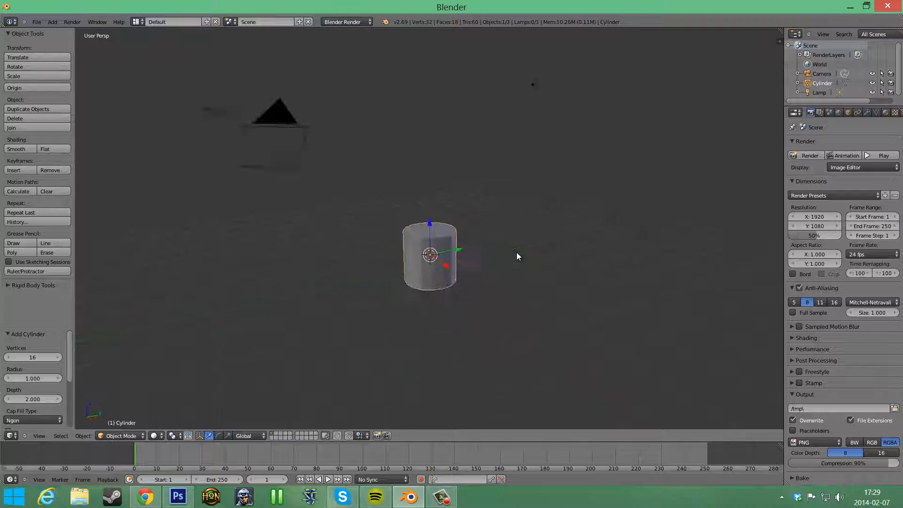
scroll(517, 256, "up", 4)
scroll(517, 256, "down", 2)
middle_click_drag(542, 277, 608, 288, "shift")
scroll(593, 266, "up", 4)
scroll(541, 245, "down", 4)
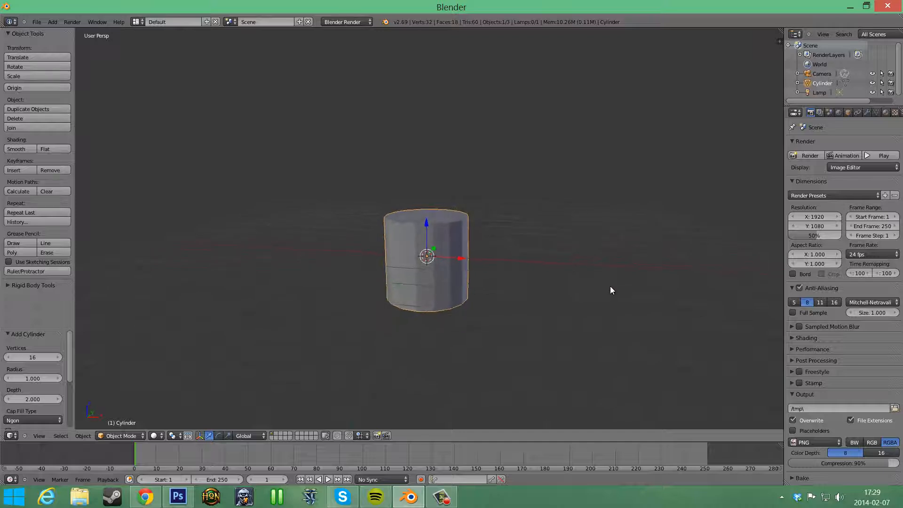
Rotate the cylinder 90° about the global Y axis so it lies on its side.
key("r")
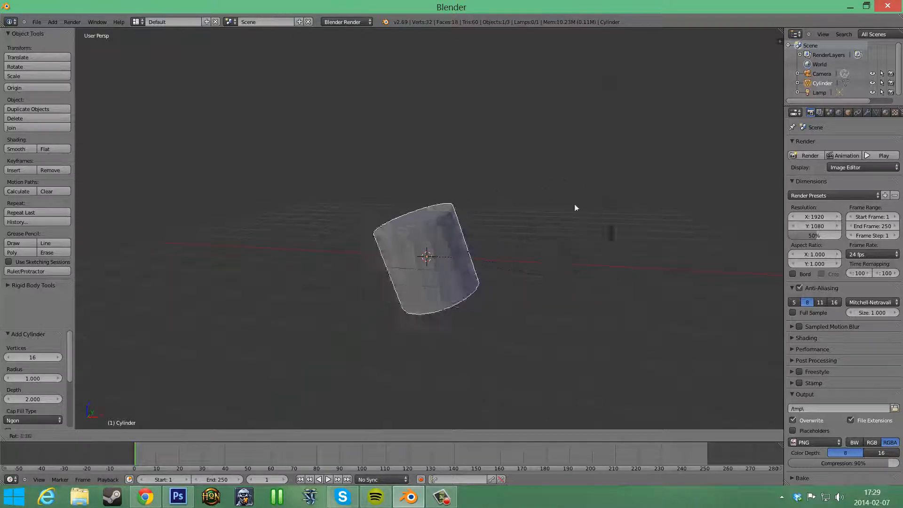
key("y")
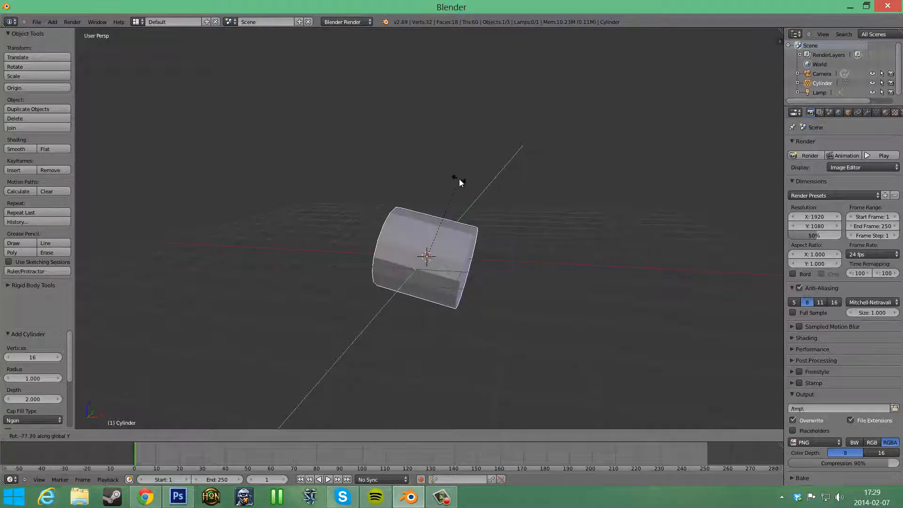
type("90")
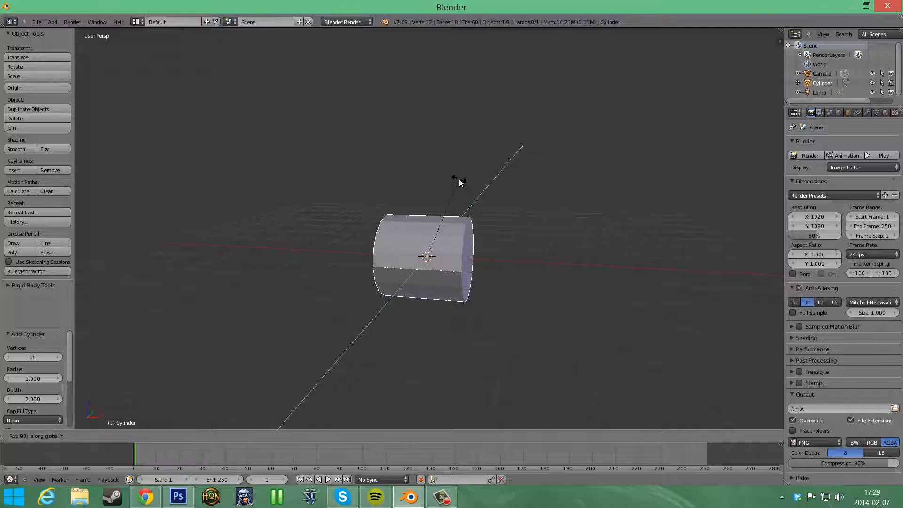
key("Return")
Lengthen the cylinder by scaling it along the global X axis by about 1.636.
middle_click_drag(523, 256, 573, 273)
scroll(596, 287, "down", 3)
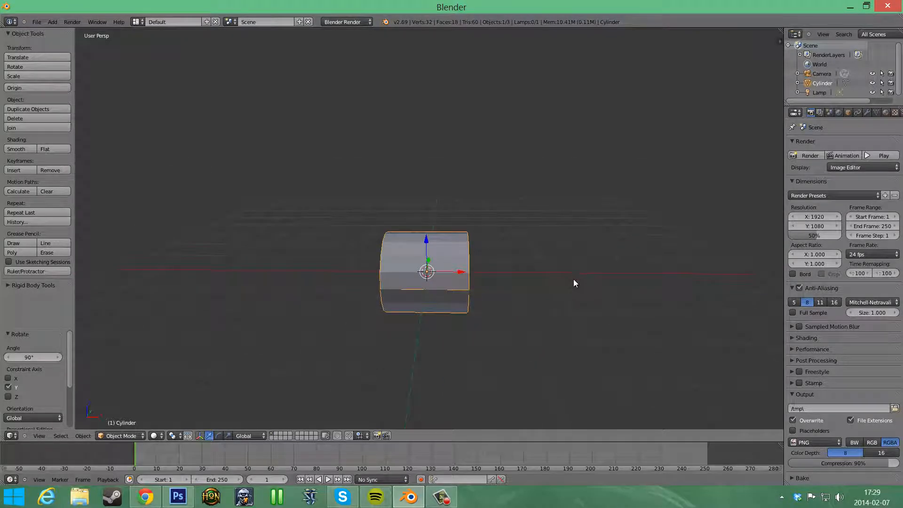
key("s")
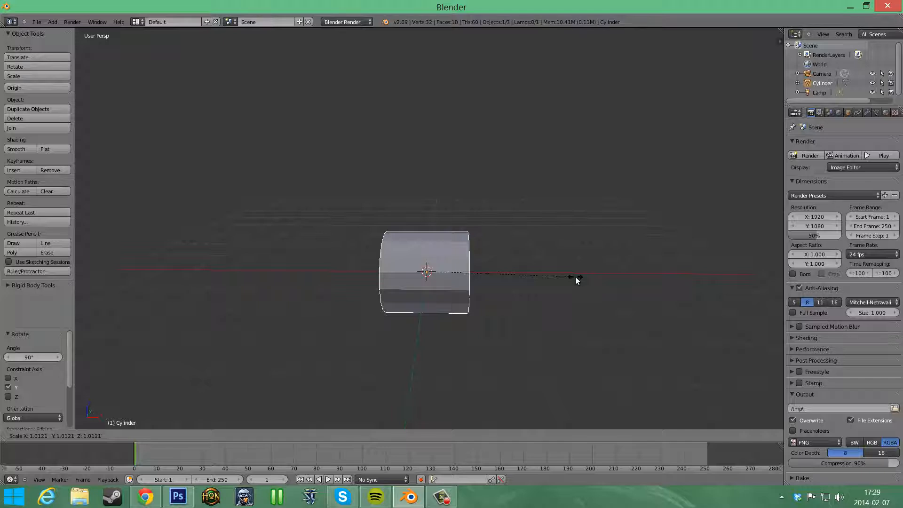
key("x")
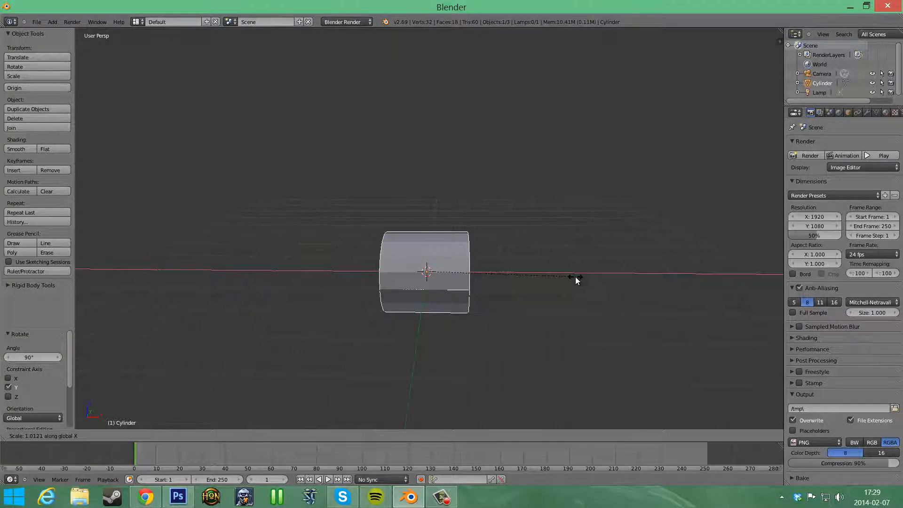
left_click(667, 276)
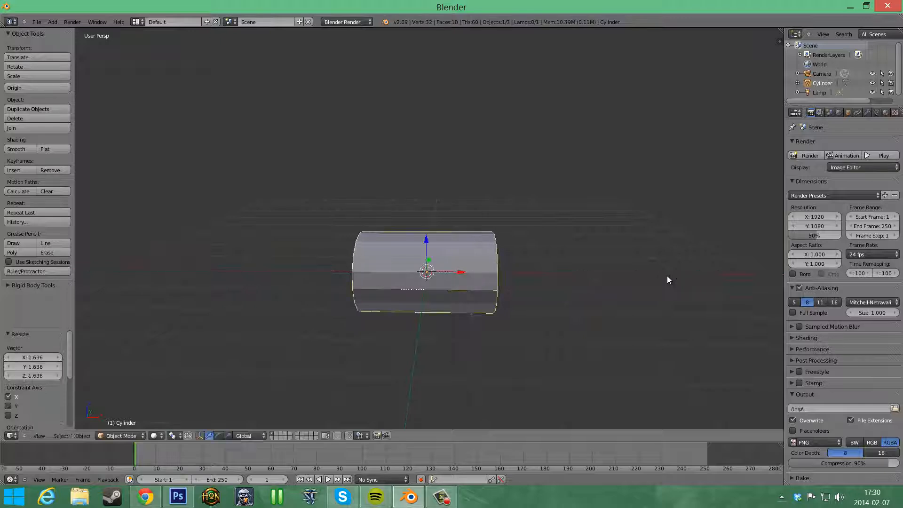
Switch the cylinder to Edit Mode and turn the view toward one of its end caps.
middle_click_drag(499, 275, 546, 287)
key("Tab")
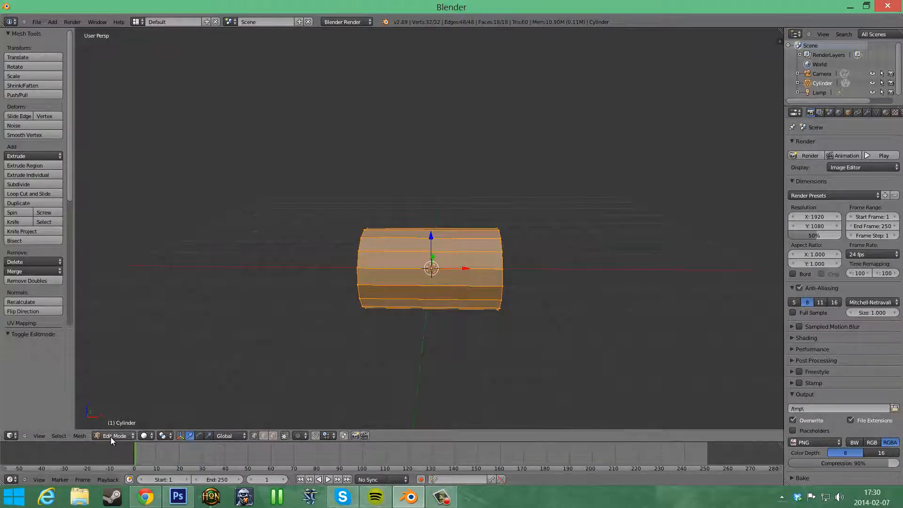
middle_click_drag(501, 282, 482, 269, "shift")
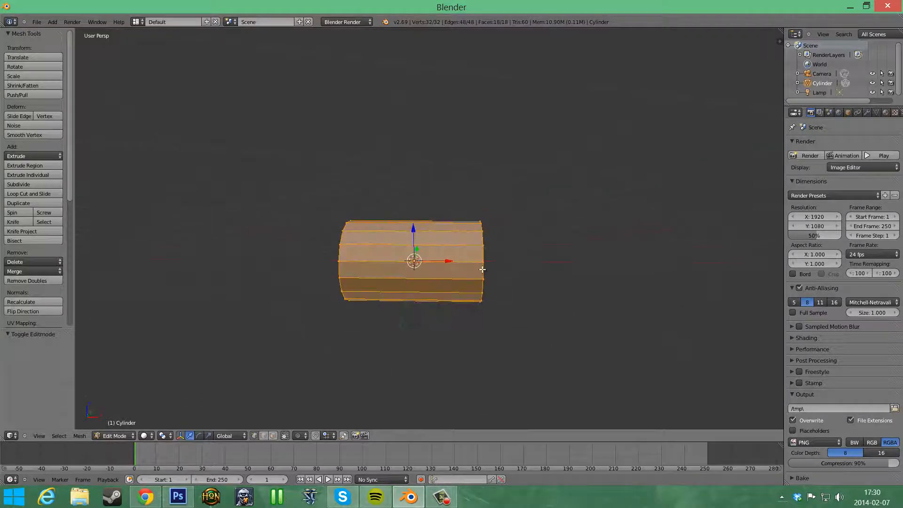
middle_click_drag(334, 367, 432, 261)
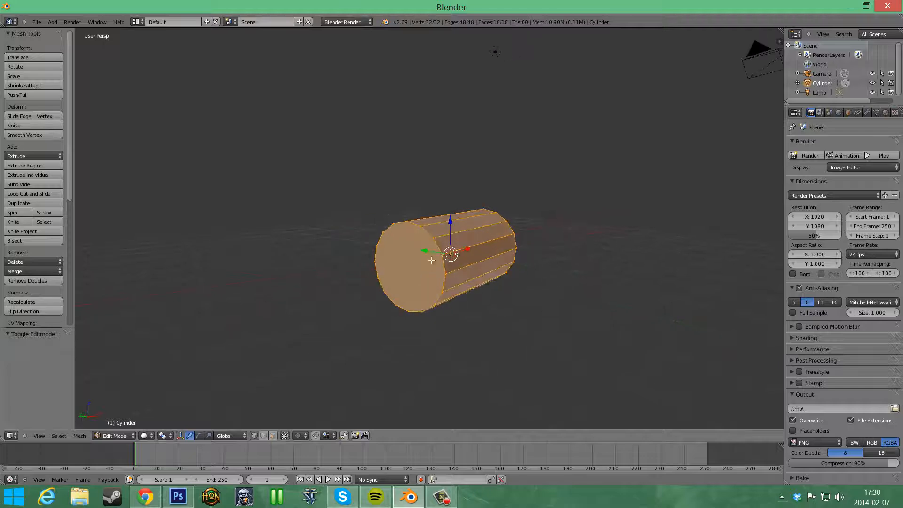
Clear the selection, try moving the uppermost vertex of the facing end cap upward along Z, and undo the move.
key("a")
right_click(407, 219)
key("g")
key("z")
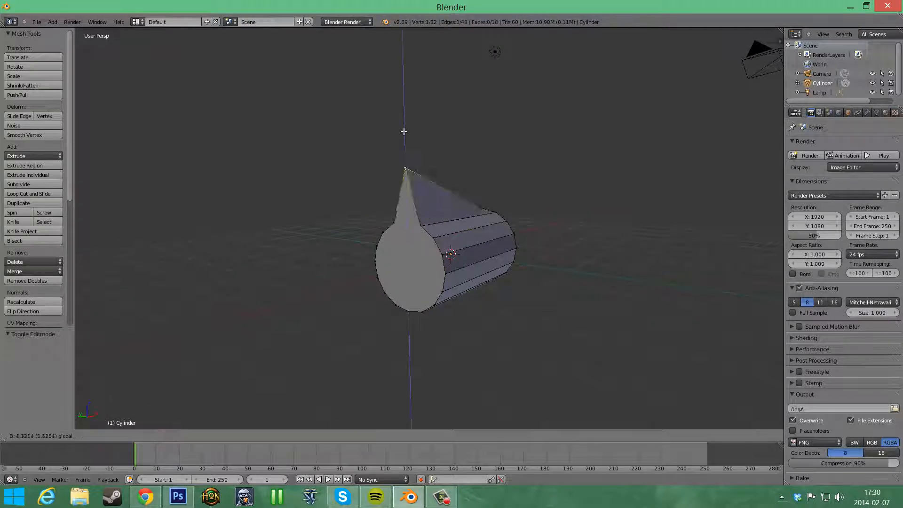
left_click_drag(404, 132, 405, 138)
key("ctrl+z")
middle_click_drag(476, 258, 475, 266)
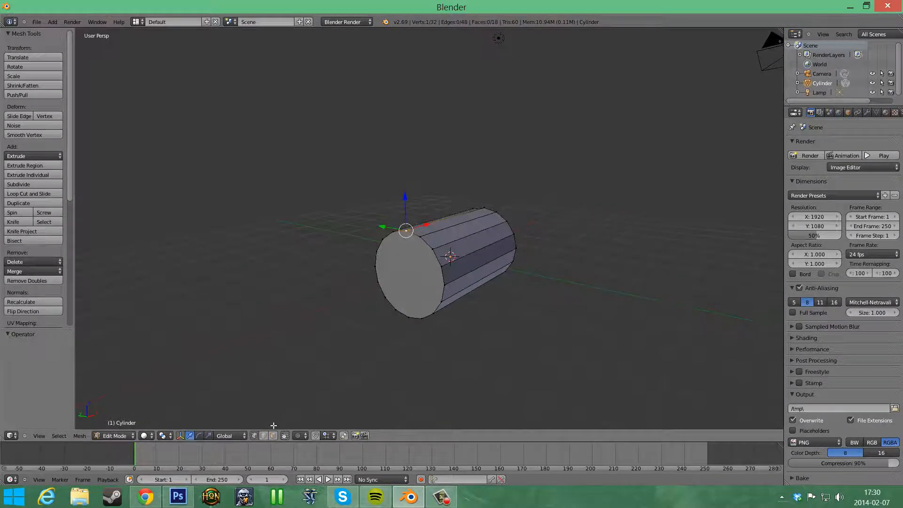
In edge select mode, try moving one lengthwise edge near the cylinder's top vertically, and undo the move.
right_click(441, 232)
mouse_move(466, 196)
left_mouse_down()
mouse_move(469, 148)
mouse_move(466, 208)
left_mouse_up()
key("ctrl+z")
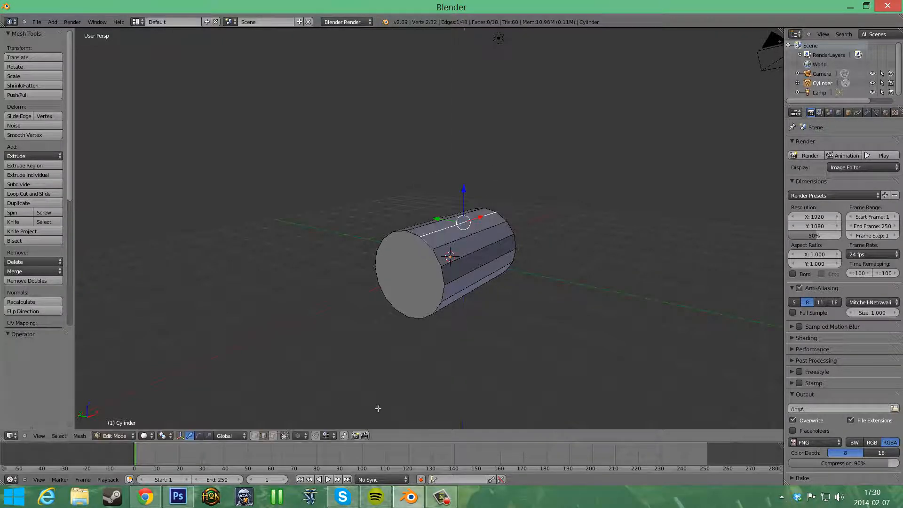
Switch to face select mode, try moving the facing end cap along X, and undo the move.
left_click(273, 436)
right_click(462, 245)
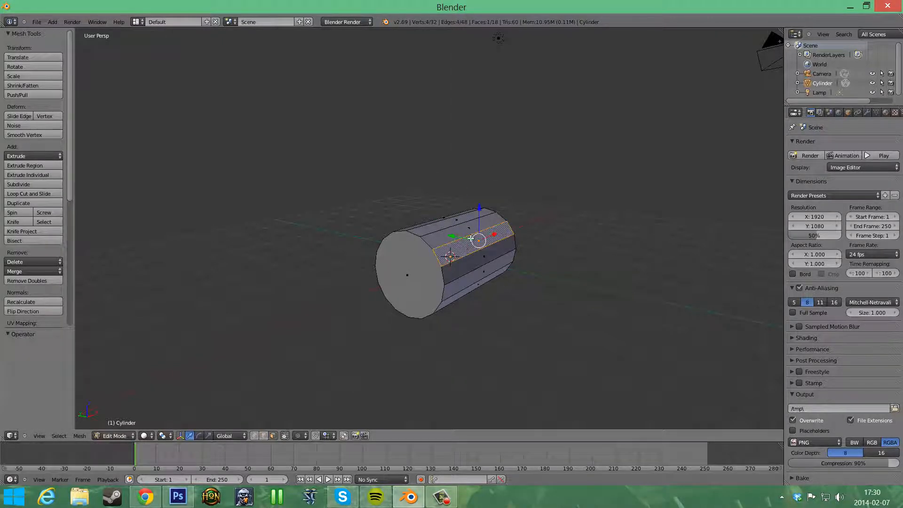
right_click(407, 277)
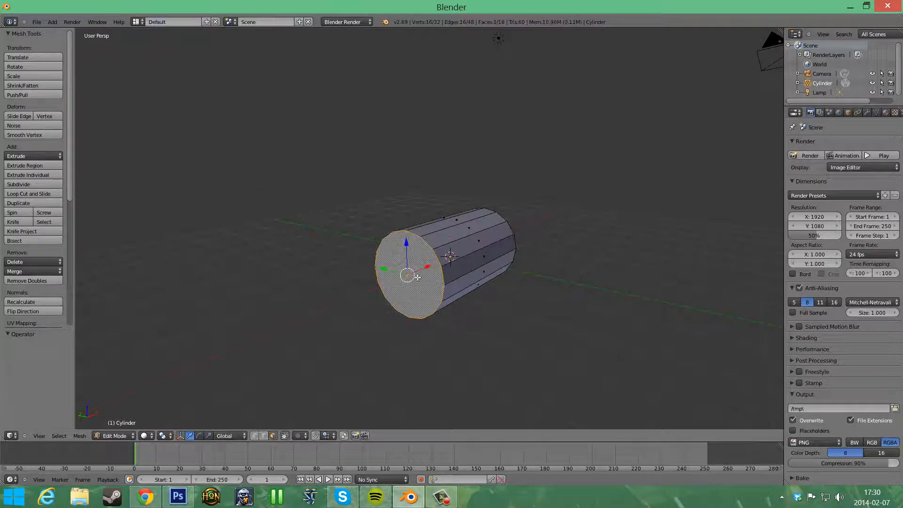
left_click_drag(428, 266, 389, 288)
key("ctrl+z")
Select three adjacent side faces on the upper part of the cylinder.
middle_click_drag(500, 281, 546, 291)
scroll(545, 292, "up", 3)
right_click(546, 298)
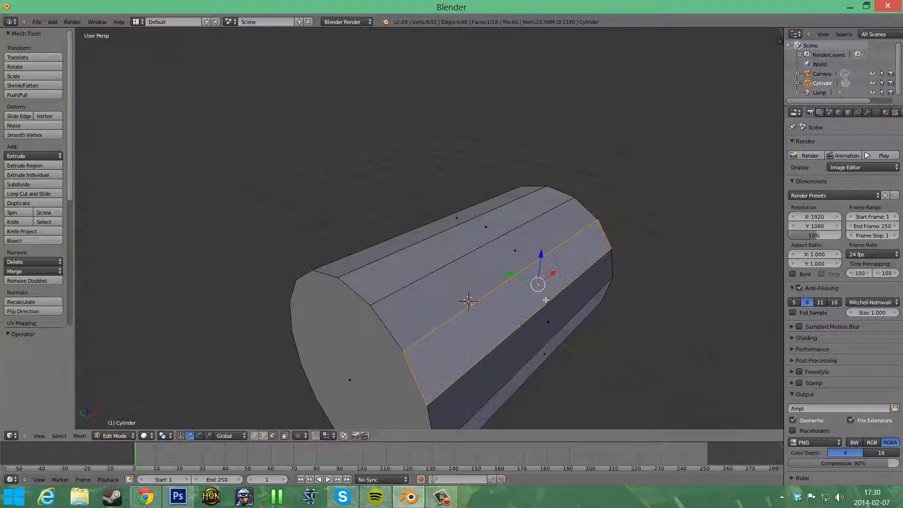
right_click(510, 250, "shift")
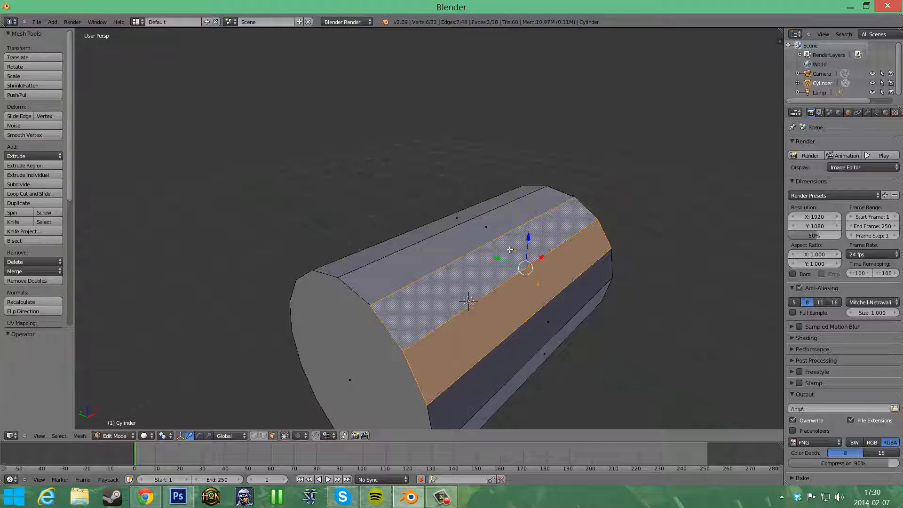
right_click(474, 230, "shift")
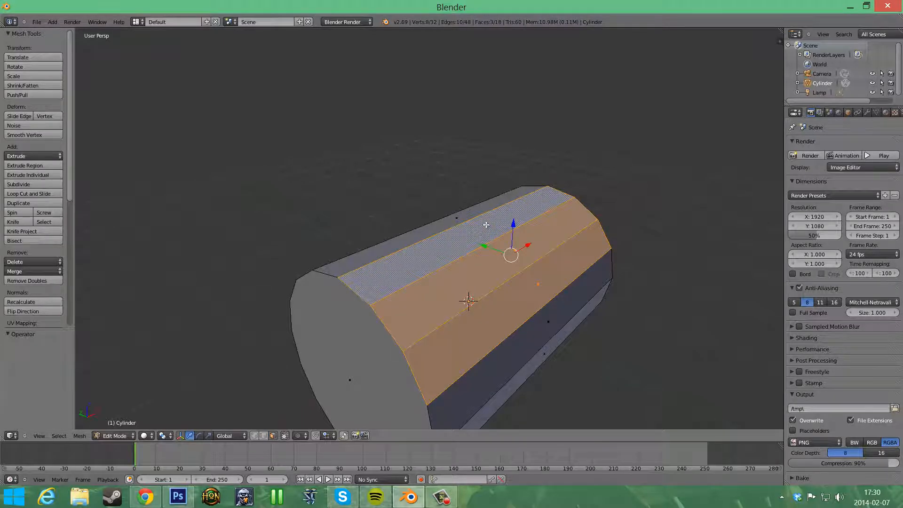
Select the cylinder's full ring of side faces, and reduce the selection to a single side face.
right_click(486, 225, "alt")
middle_click_drag(493, 236, 423, 291)
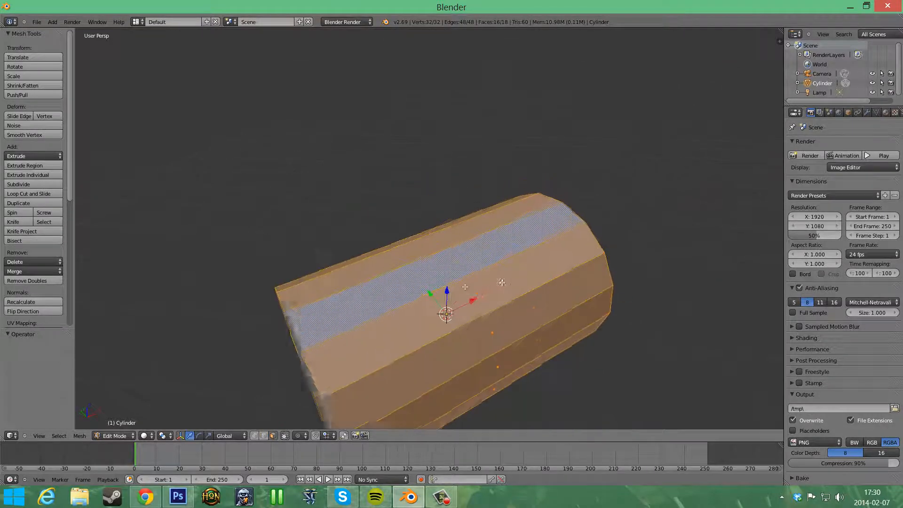
right_click(450, 281, "shift")
right_click(429, 247, "shift")
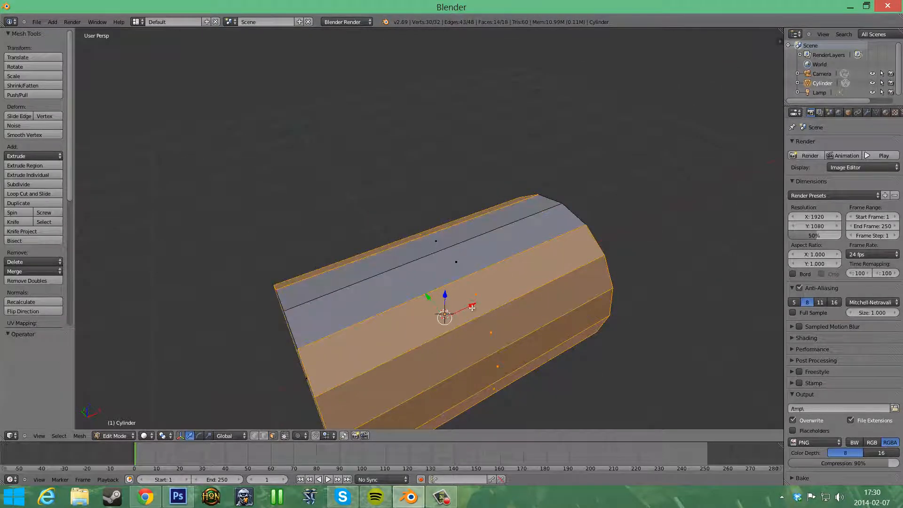
right_click(472, 307, "shift")
right_click(492, 324, "shift")
right_click(471, 300)
In edge select mode, select several edges of the facing end cap's rim individually, and select the rim's whole edge loop.
middle_click_drag(563, 343, 572, 314)
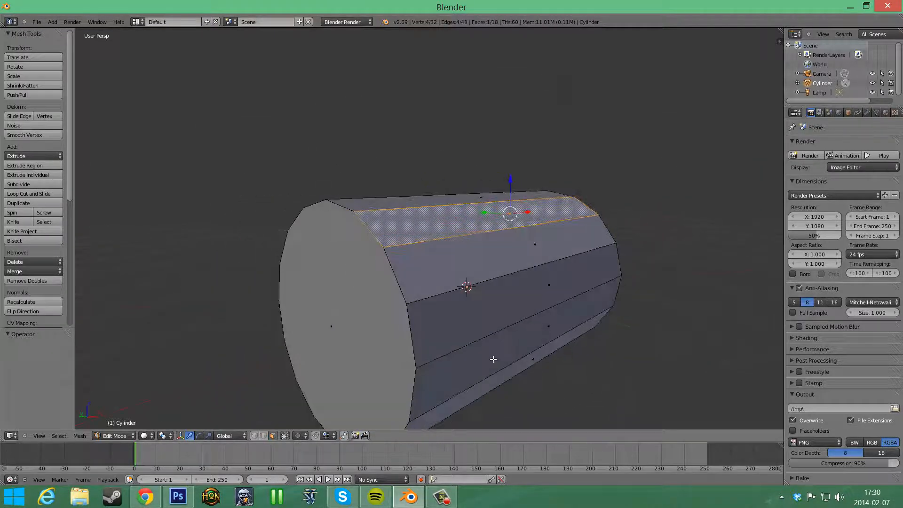
right_click(402, 280)
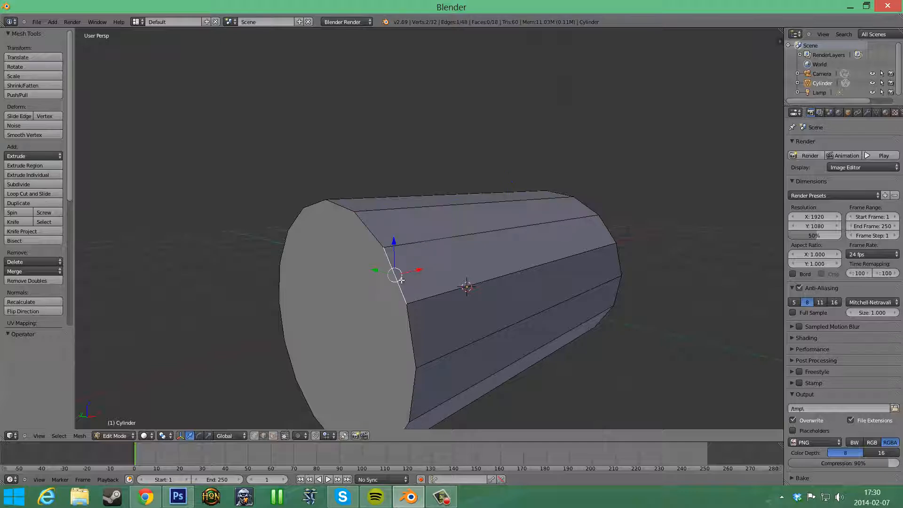
scroll(401, 280, "down", 2)
right_click(426, 314, "shift")
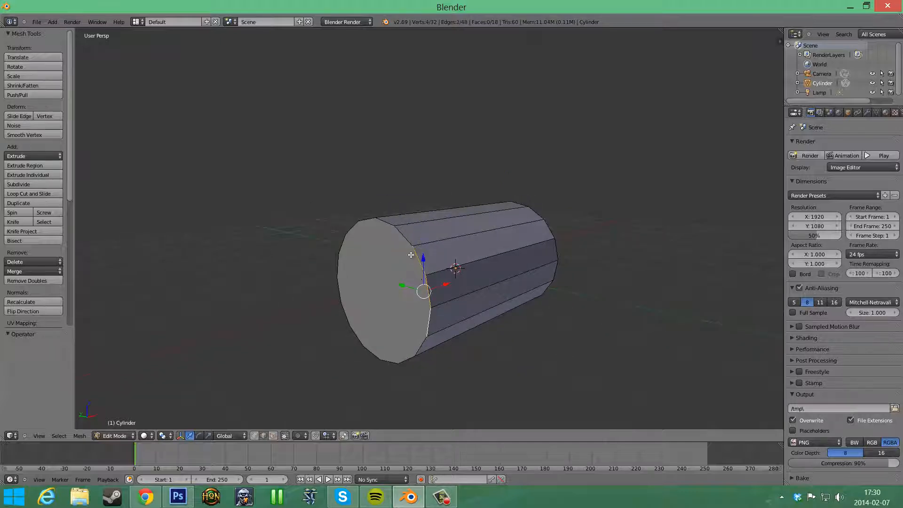
right_click(406, 235, "shift")
right_click(386, 228, "shift")
middle_click_drag(462, 262, 498, 273)
right_click(446, 250, "alt")
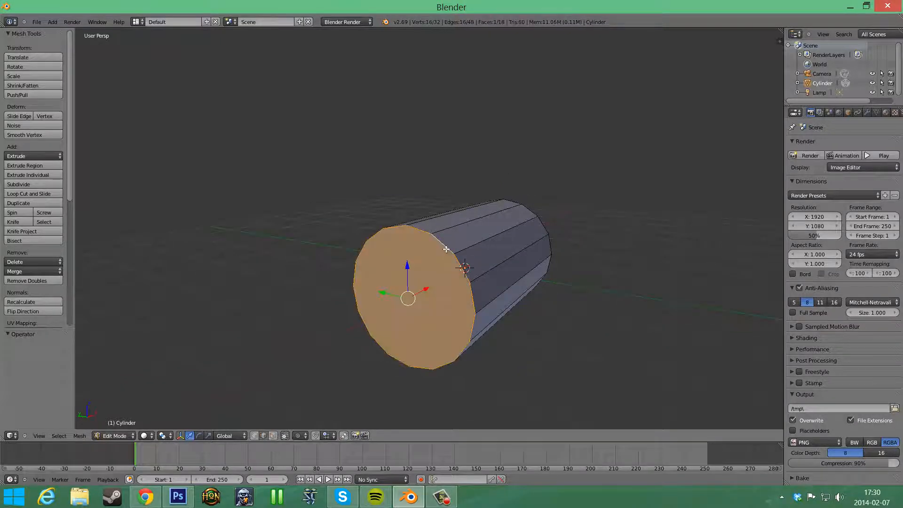
Select the edge loop around the rim of the opposite end cap, and reduce the selection to a single lengthwise side edge.
middle_click_drag(446, 250, 465, 294)
middle_click_drag(546, 235, 483, 271)
right_click(406, 278)
middle_click_drag(556, 278, 463, 280)
right_click(464, 280, "alt")
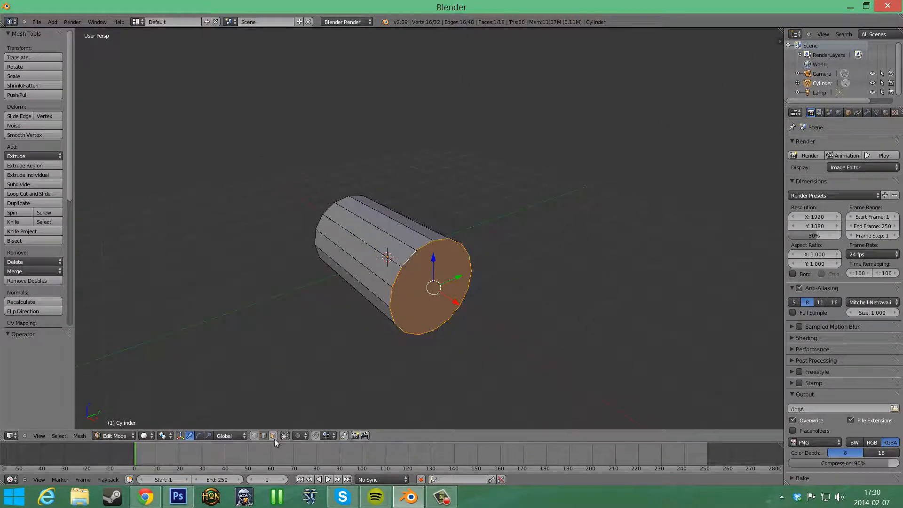
middle_click_drag(411, 321, 469, 325)
right_click(405, 273)
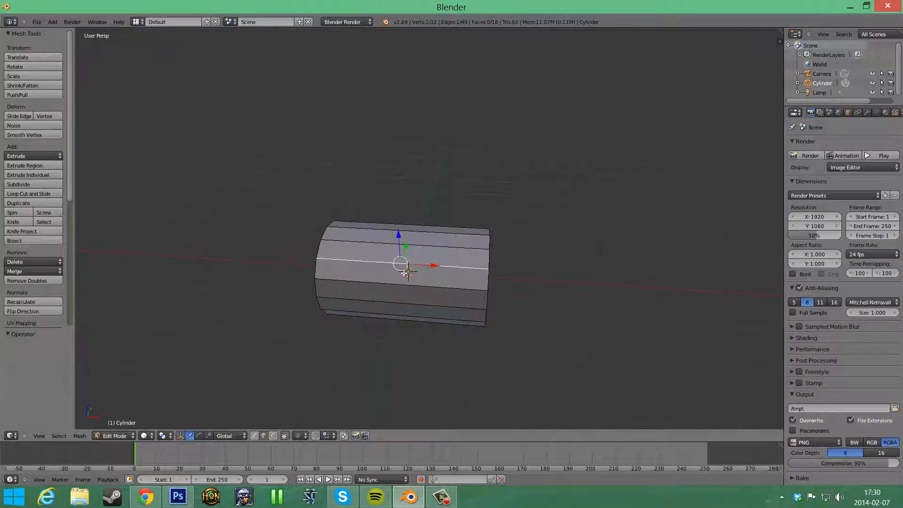
middle_click_drag(463, 280, 468, 283)
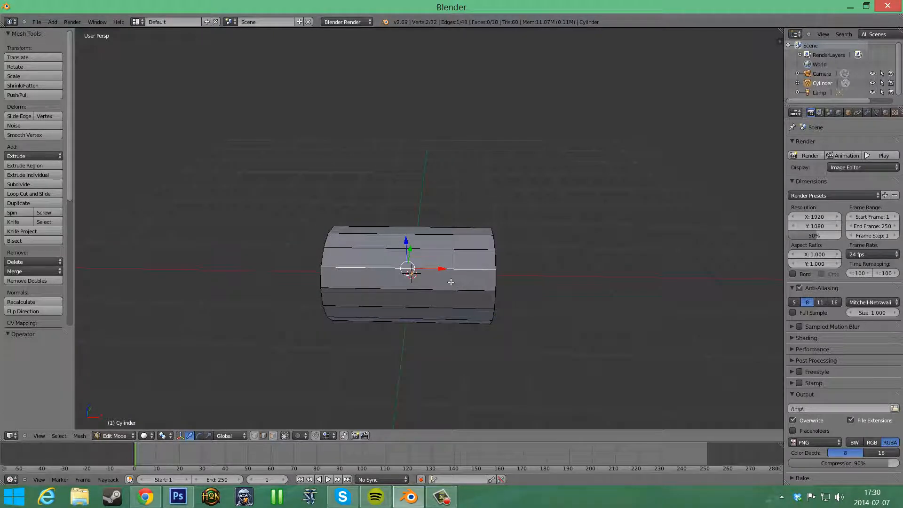
key("ctrl+r")
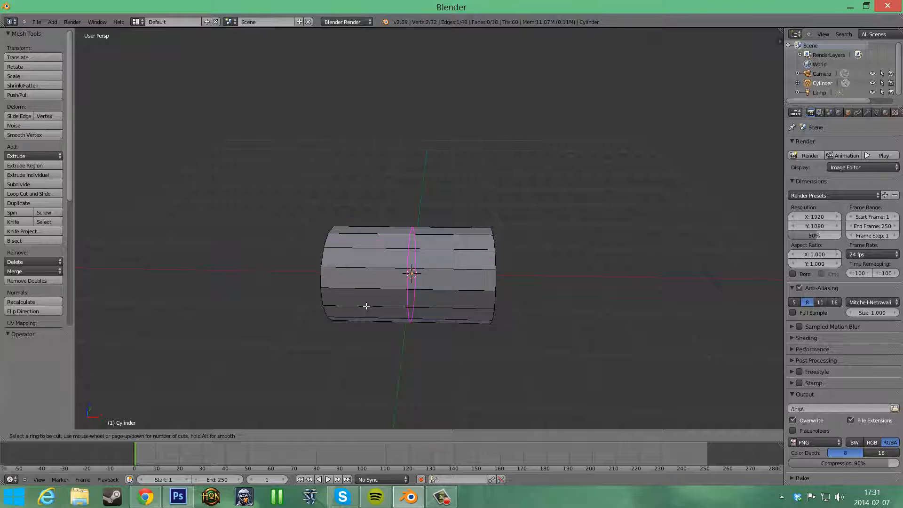
right_click(471, 272)
middle_click_drag(427, 299, 480, 284)
key("ctrl+r")
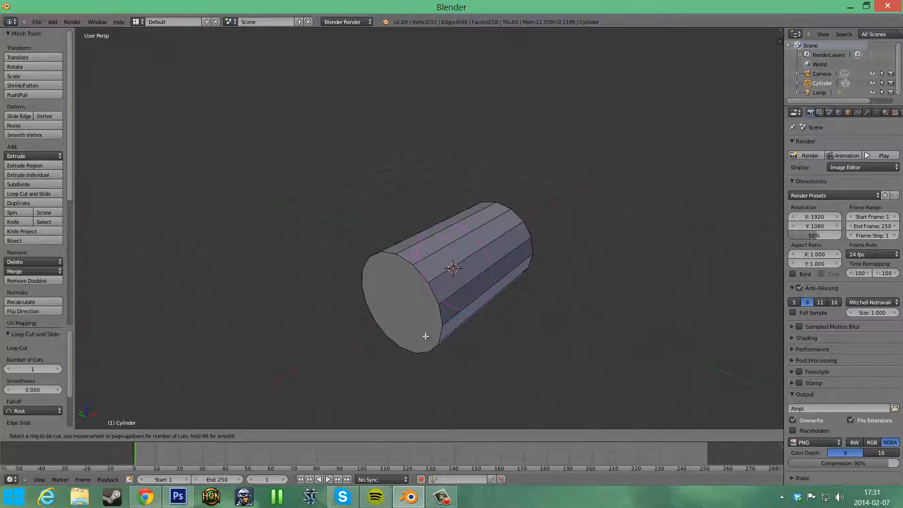
key("Escape")
middle_click_drag(532, 278, 470, 281)
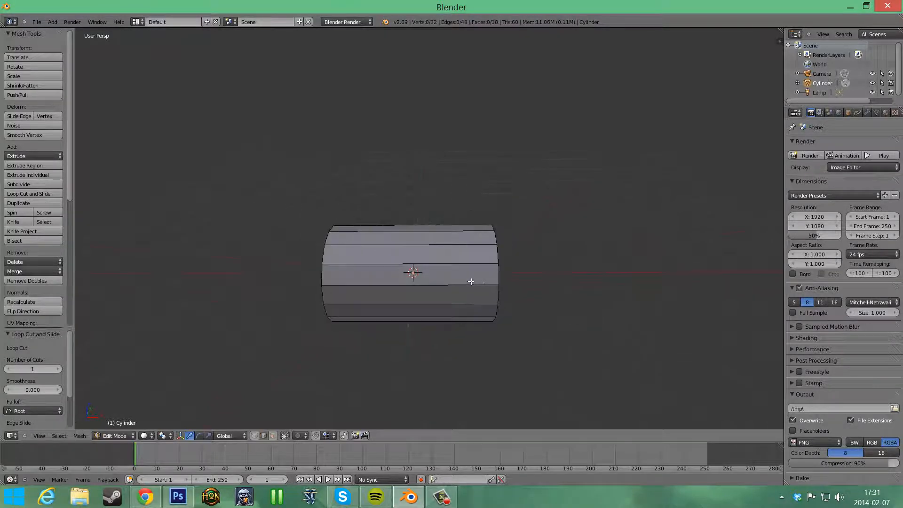
Add three evenly spaced loop cuts around the cylinder's side, without sliding them.
key("ctrl+r")
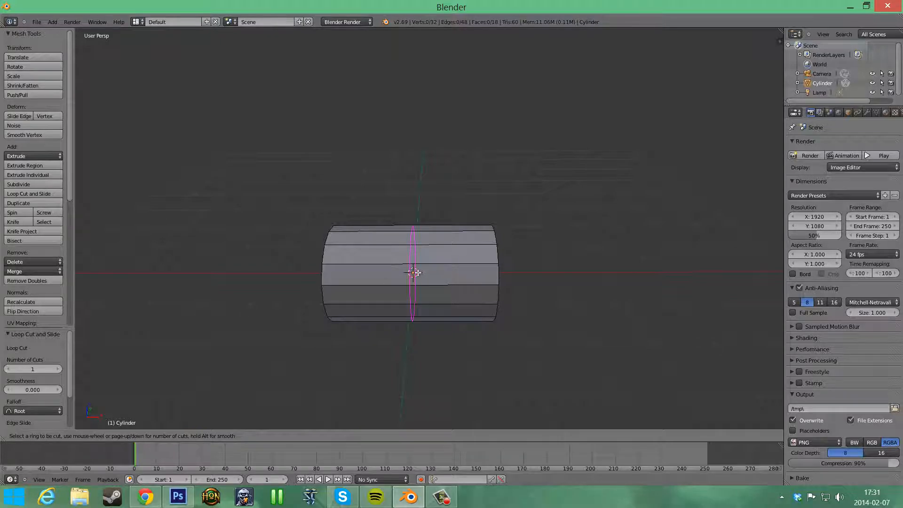
scroll(413, 272, "up", 2)
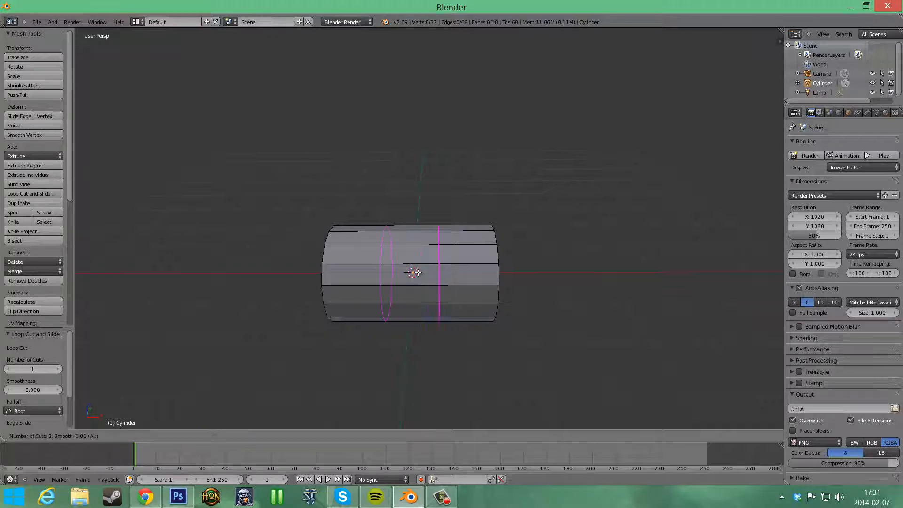
scroll(417, 272, "down", 1)
left_click(417, 272)
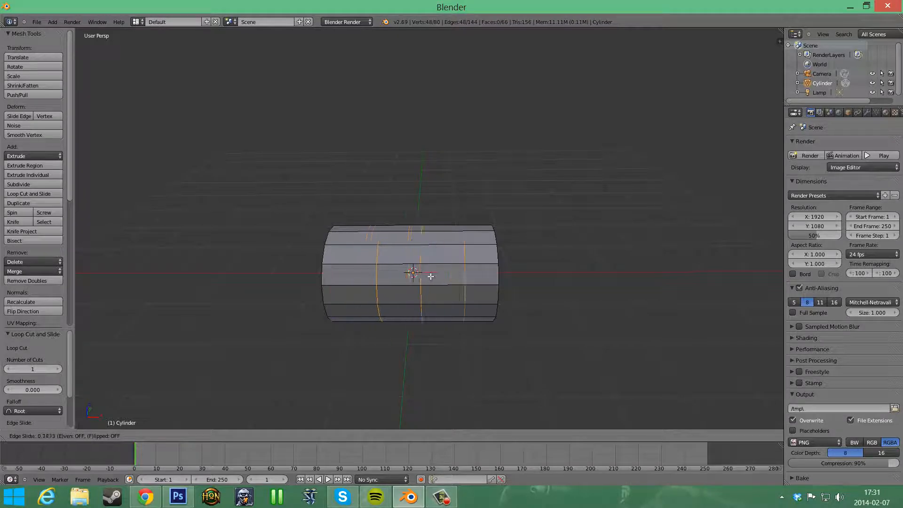
right_click(430, 277)
Try scaling the three new edge loops uniformly on all axes by about 2.209, and undo the scaling.
middle_click_drag(521, 262, 541, 277)
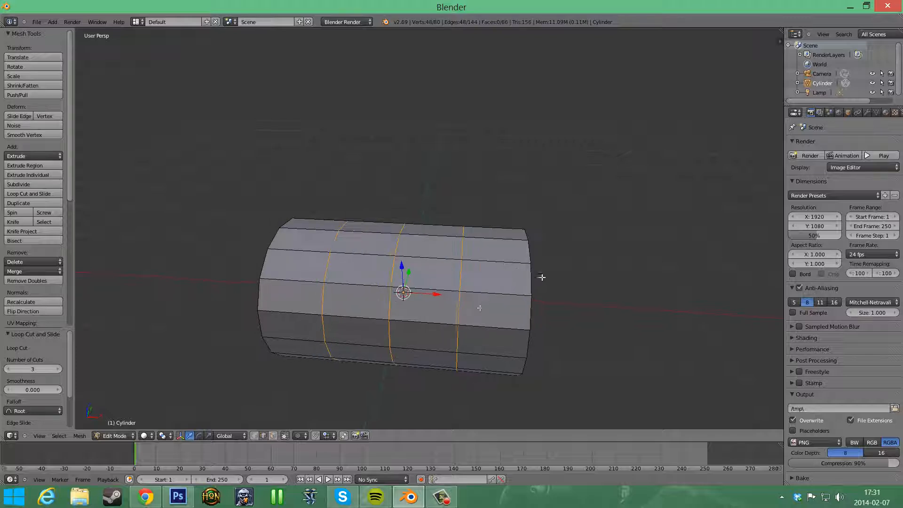
mouse_move(315, 279)
middle_mouse_down()
mouse_move(460, 279)
mouse_move(325, 286)
middle_mouse_up()
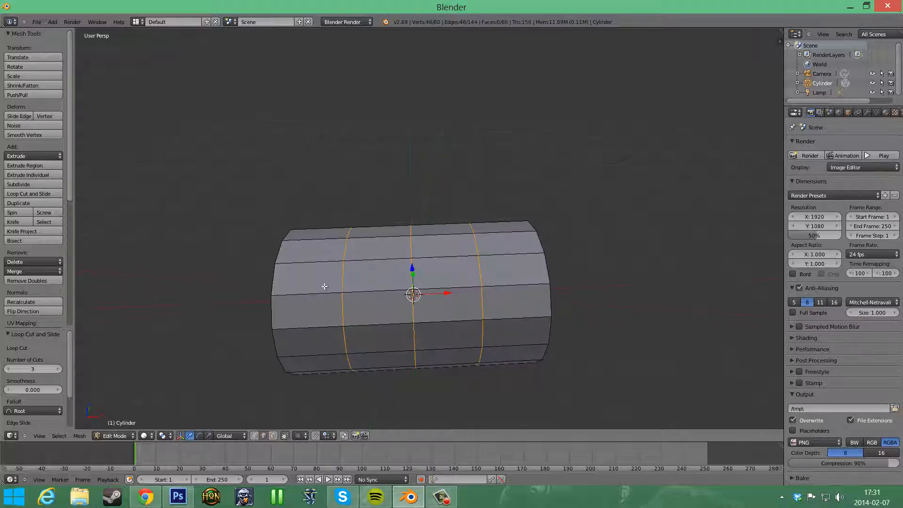
scroll(508, 285, "down", 3)
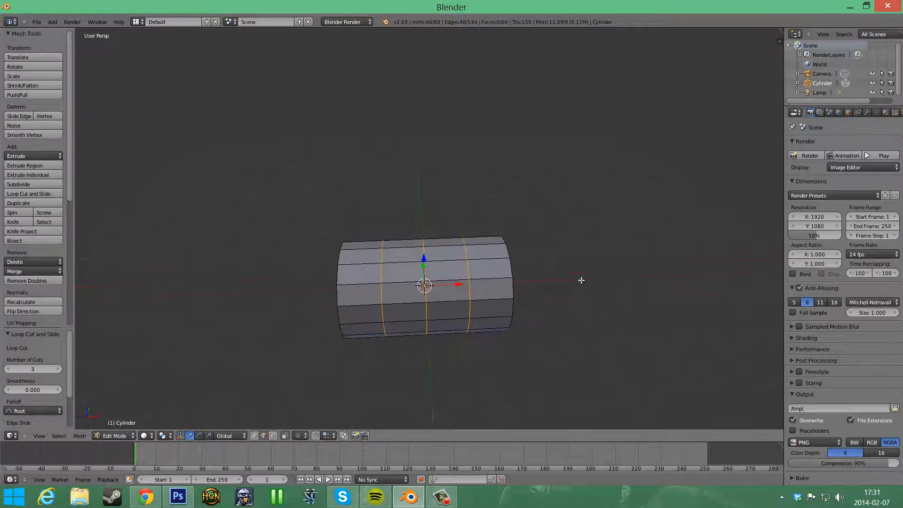
middle_click_drag(582, 280, 564, 262)
key("s")
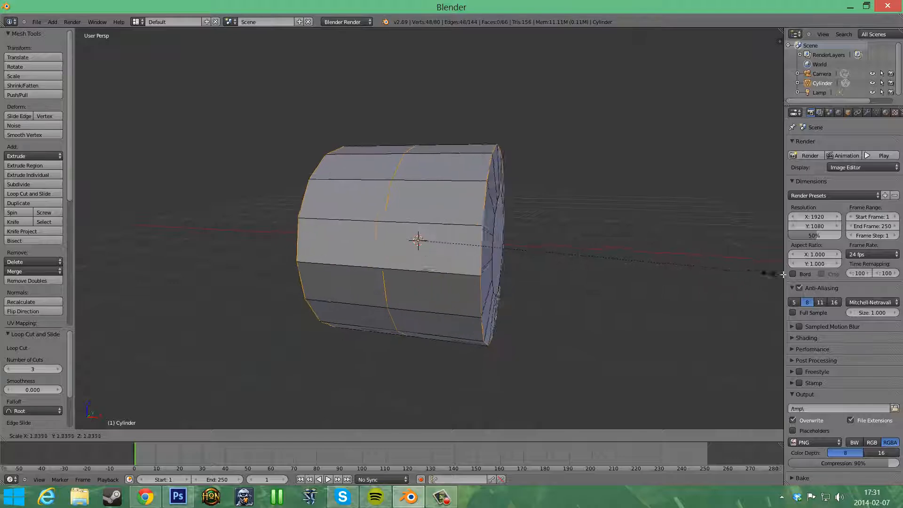
key("Escape")
key("s")
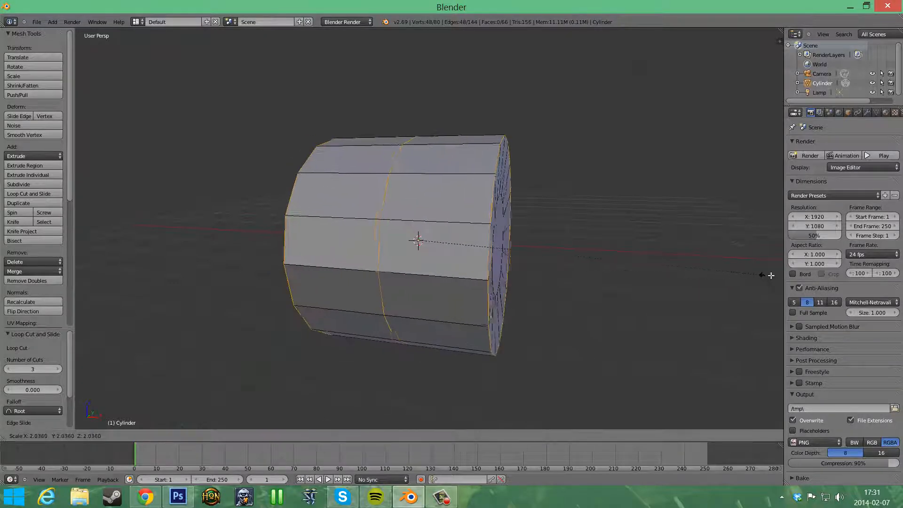
left_click(792, 281)
middle_click_drag(662, 274, 522, 278)
mouse_move(426, 290)
middle_mouse_down("shift")
mouse_move(485, 295)
mouse_move(446, 271)
mouse_move(422, 278)
middle_mouse_up("shift")
scroll(485, 294, "up", 5)
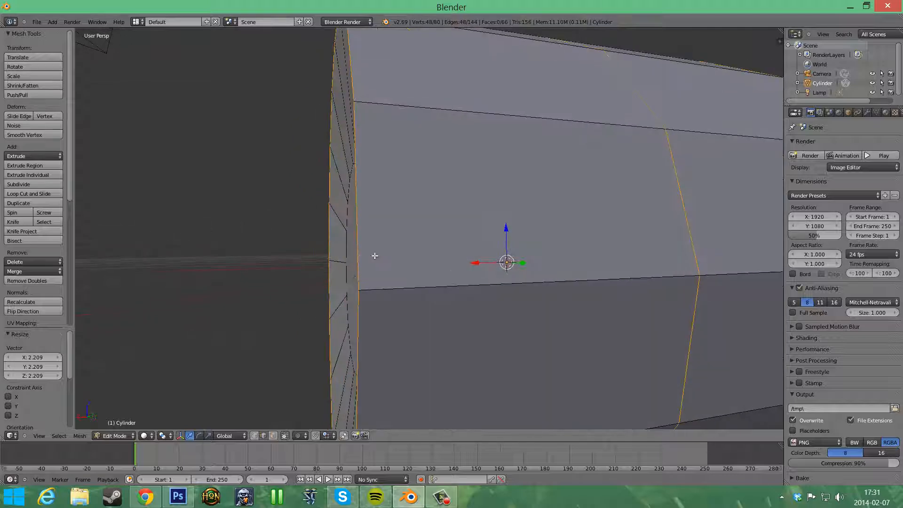
scroll(375, 255, "down", 8)
middle_click_drag(374, 255, 495, 288)
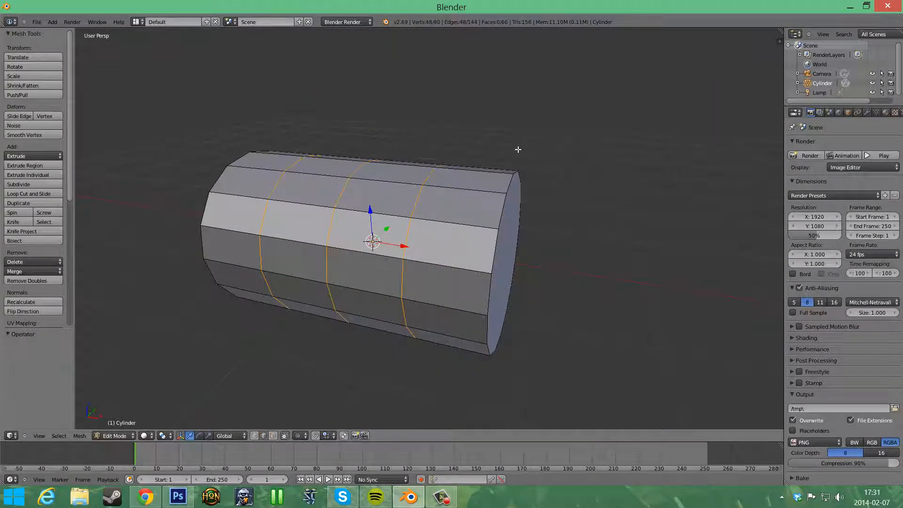
Scale the three middle edge loops up on all axes once more, and undo it.
scroll(607, 240, "down", 3)
middle_click_drag(593, 238, 498, 273)
scroll(623, 329, "up", 4)
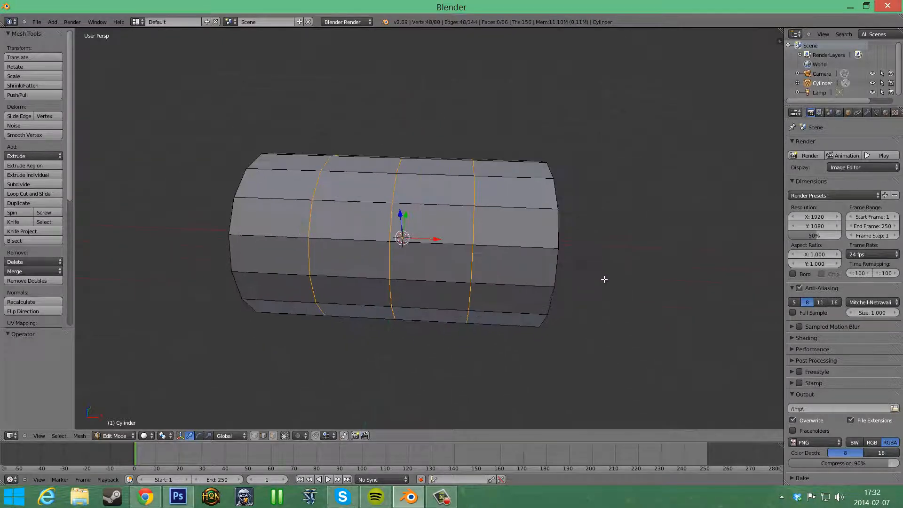
middle_click_drag(604, 280, 631, 281)
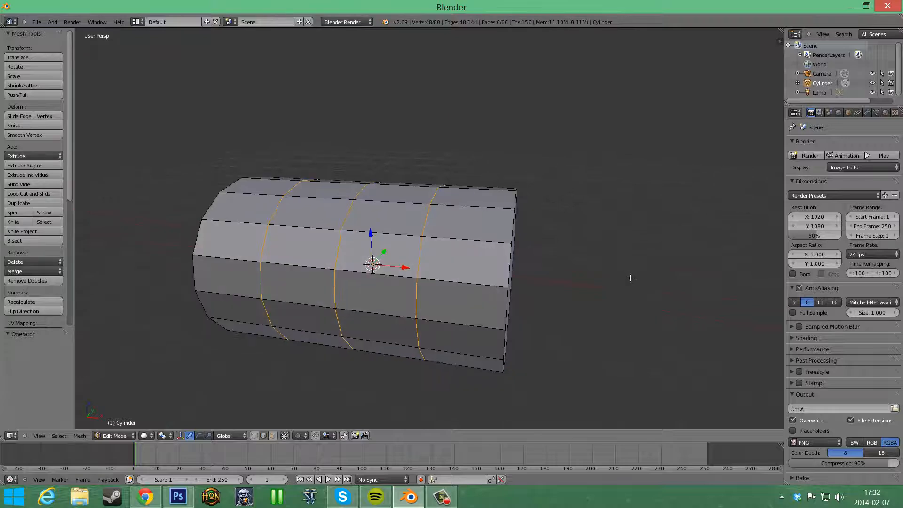
scroll(612, 278, "down", 3)
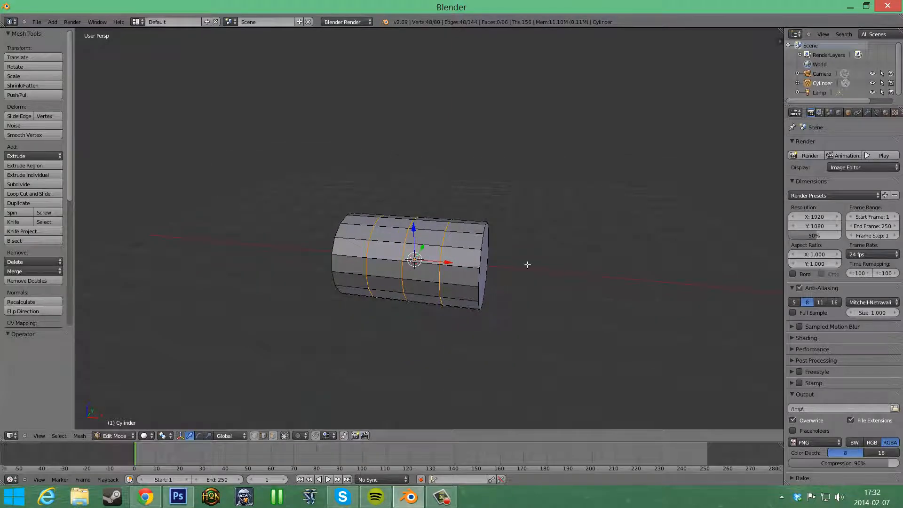
key("s")
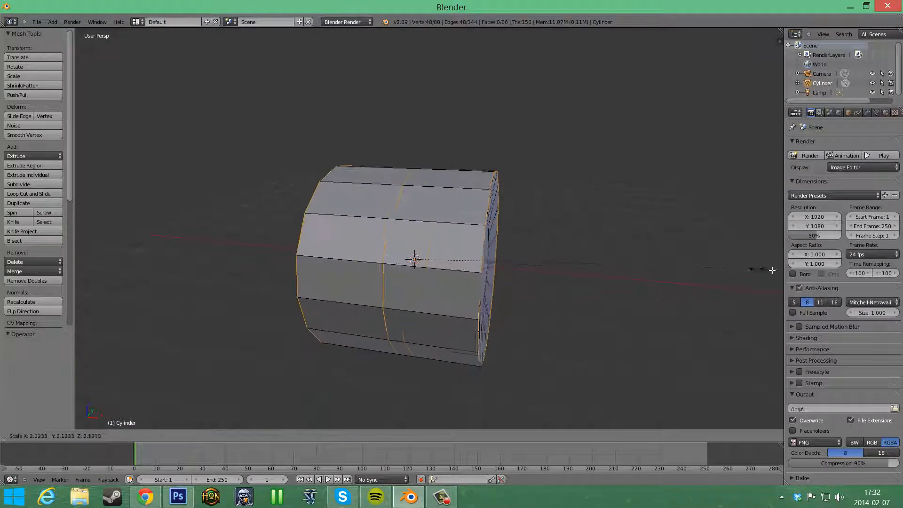
left_click(734, 270)
key("ctrl+z")
Scale the three edge loops by about 1.205 on Y and Z only, excluding the X axis, to form a barrel shape.
middle_click_drag(539, 278, 561, 274)
key("s")
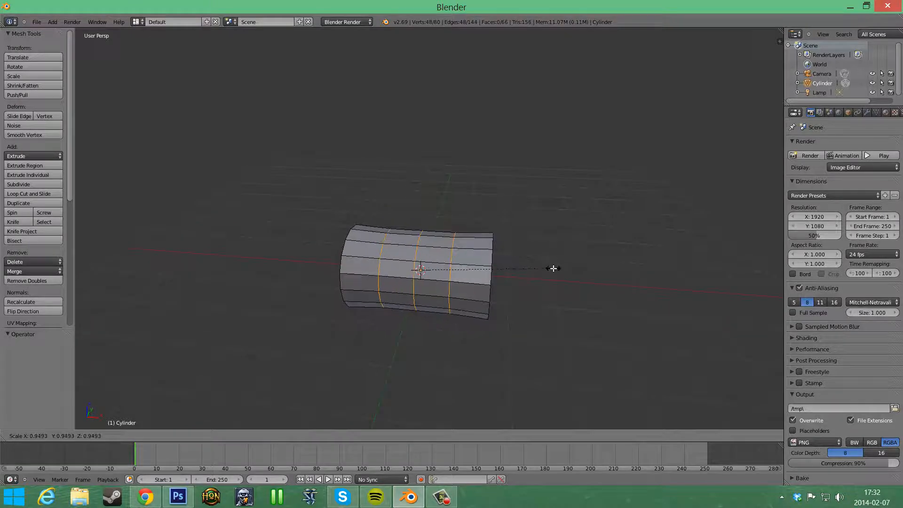
key("shift+x")
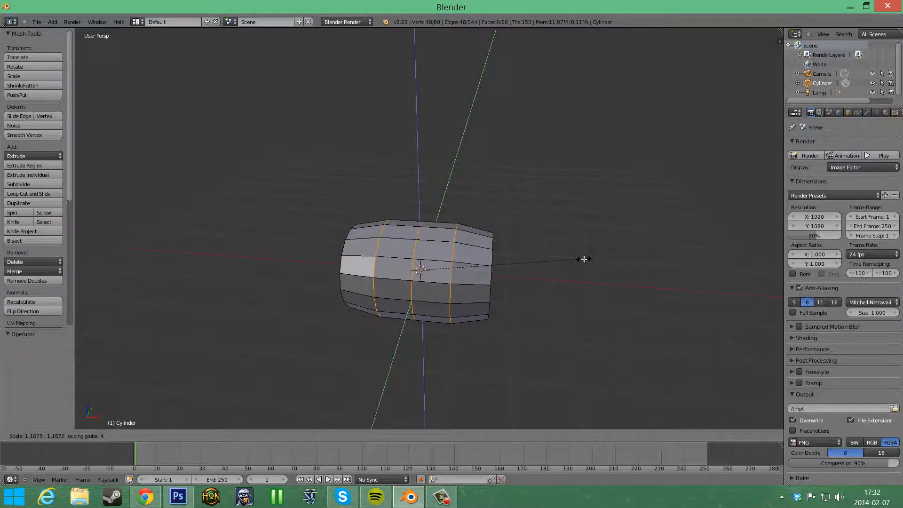
left_click(588, 258)
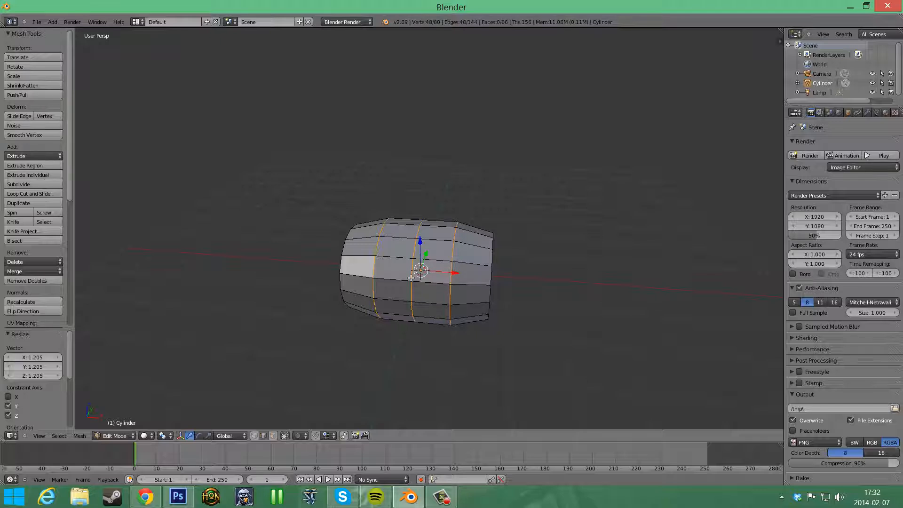
Select only the central edge loop of the barrel and scale it by about 1.08, excluding the X axis.
right_click(412, 278, "alt")
middle_click_drag(569, 263, 371, 229)
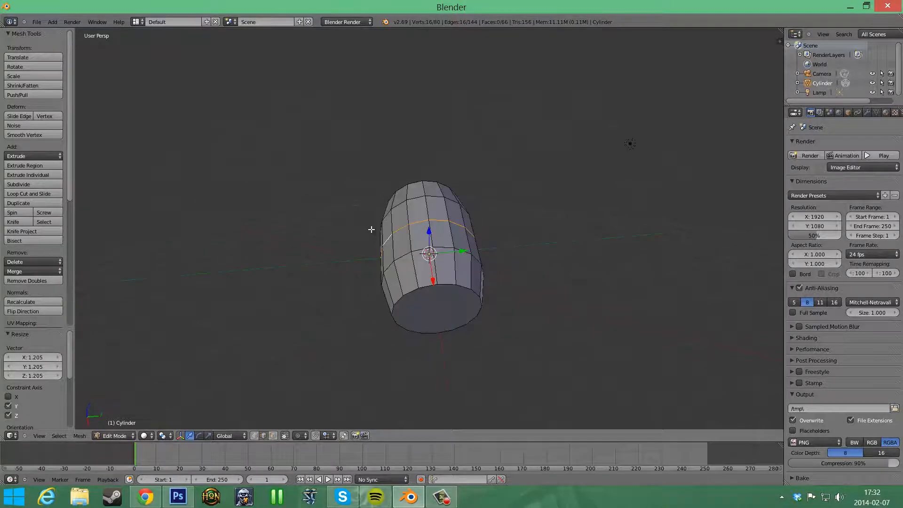
middle_click_drag(391, 278, 550, 262)
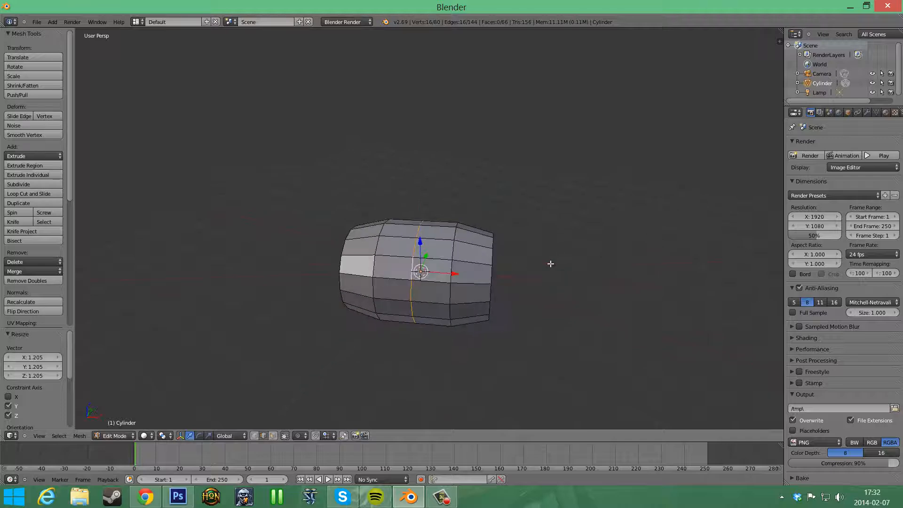
key("s")
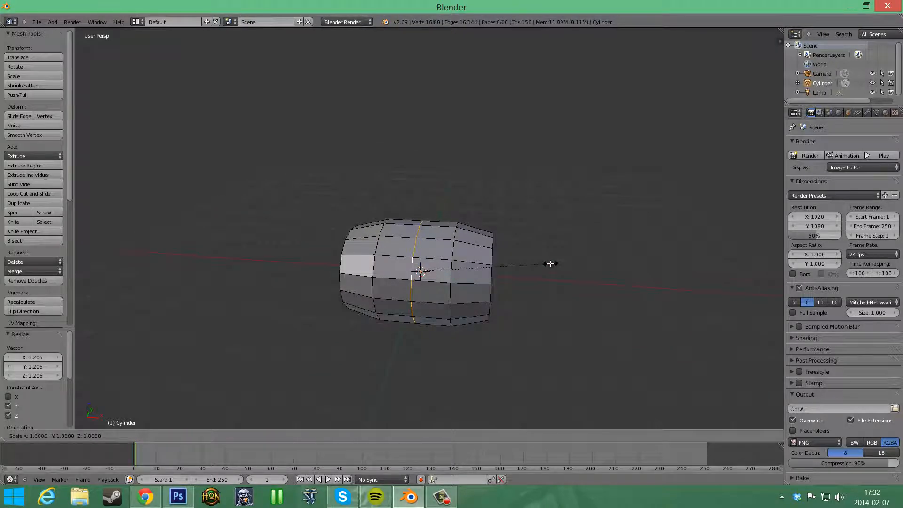
key("shift+x")
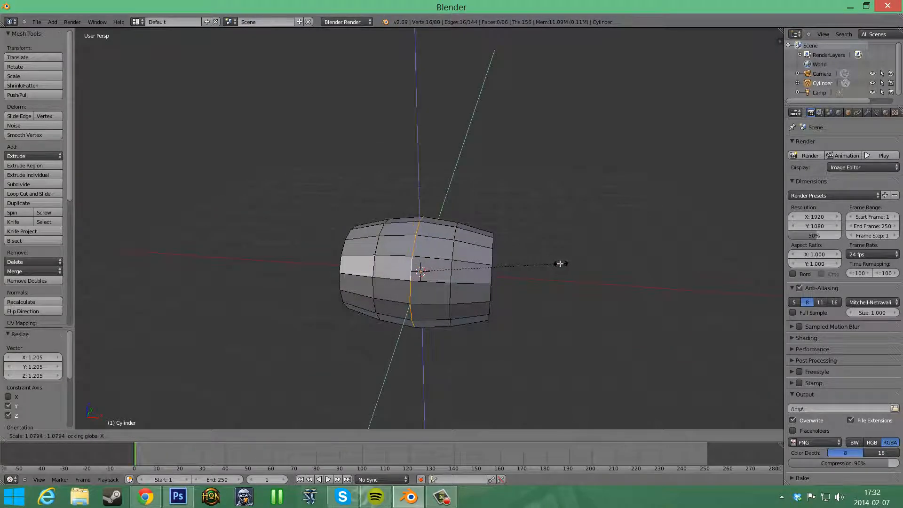
left_click(560, 263)
Check the barrel shape in Object Mode, and return to Edit Mode with face select mode active.
key("Tab")
mouse_move(554, 278)
middle_mouse_down()
mouse_move(625, 192)
mouse_move(636, 210)
mouse_move(631, 262)
mouse_move(577, 273)
mouse_move(520, 228)
mouse_move(490, 267)
mouse_move(583, 276)
mouse_move(569, 264)
mouse_move(552, 273)
middle_mouse_up()
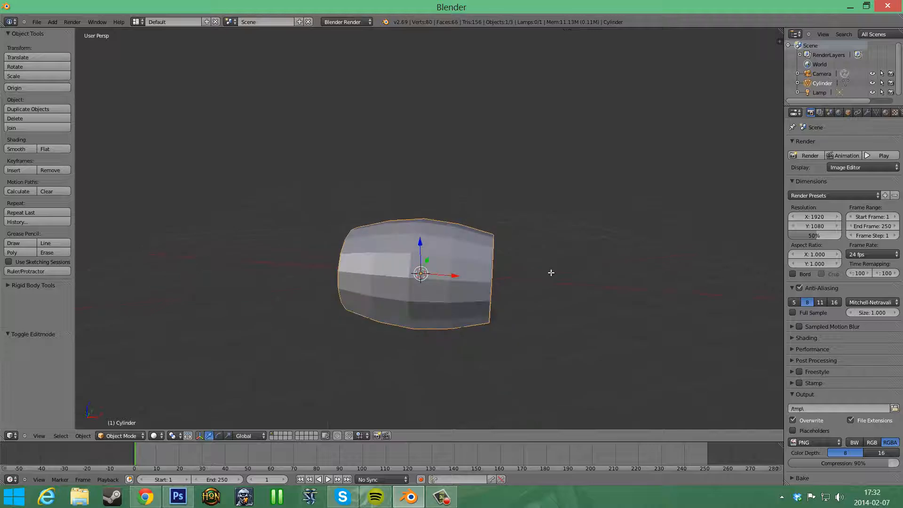
key("Tab")
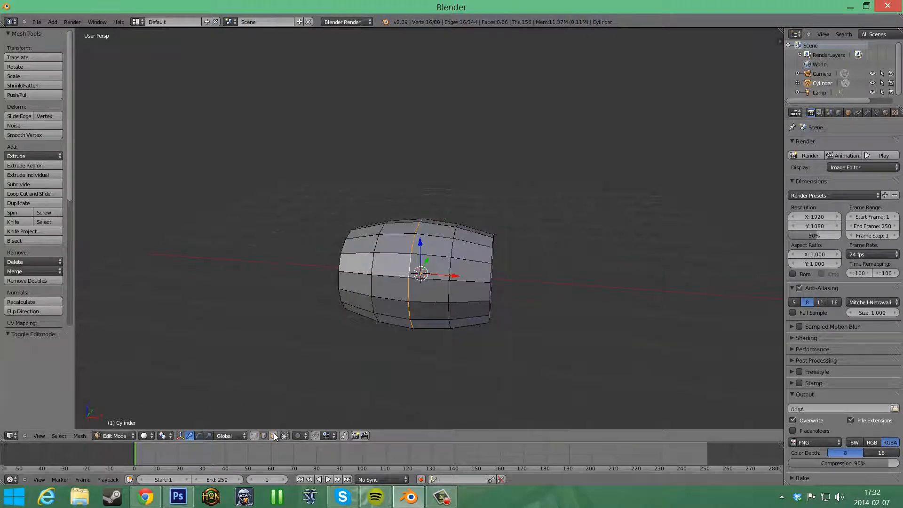
left_click(273, 436)
middle_click_drag(337, 393, 435, 375)
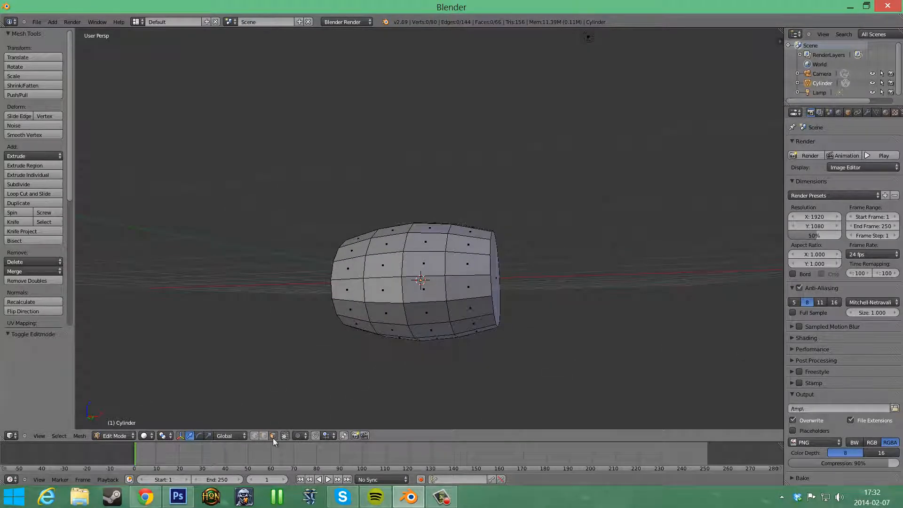
scroll(551, 329, "up", 3)
scroll(560, 327, "down", 3)
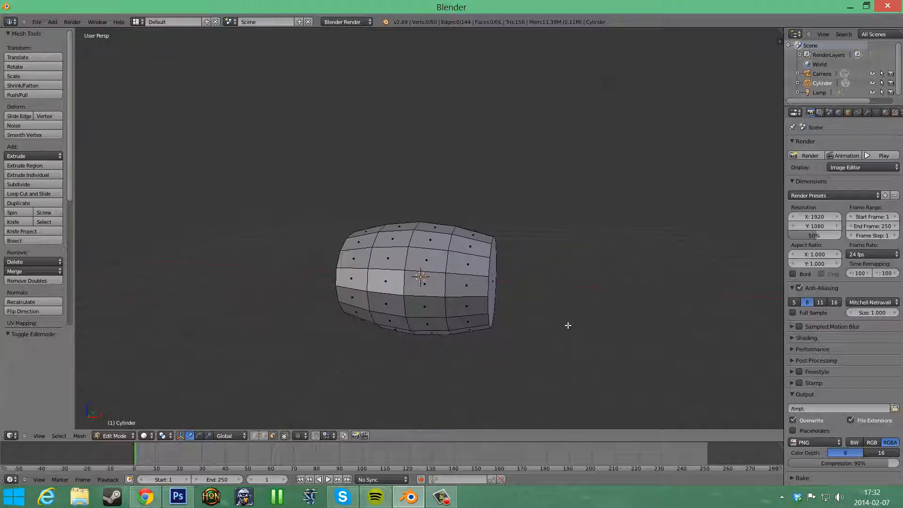
Select and deselect the whole mesh, and select five individual side faces of the barrel together.
middle_click_drag(566, 325, 577, 303)
key("a")
key("a")
right_click(456, 282)
right_click(457, 282)
middle_click_drag(562, 261, 481, 301)
right_click(456, 293, "shift")
right_click(431, 233, "shift")
right_click(484, 252, "shift")
right_click(448, 274, "shift")
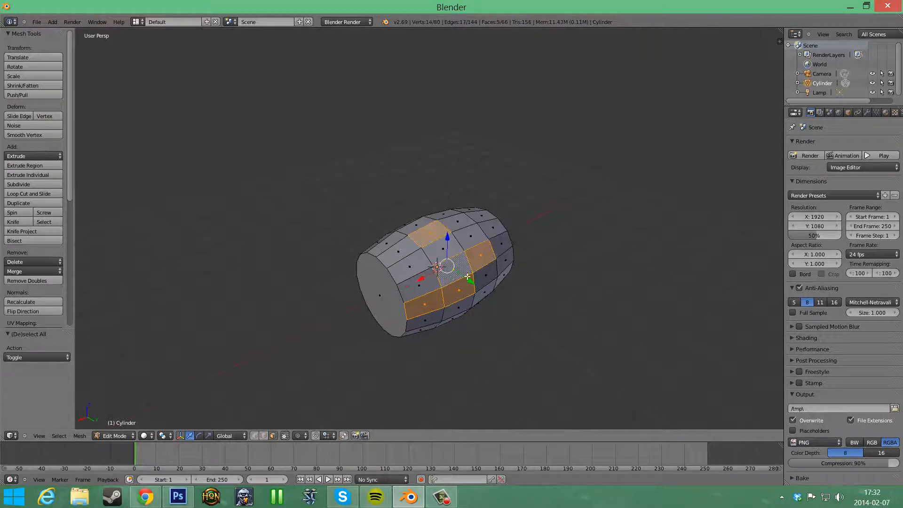
Toggle a few more side faces in and out of the selection, and deselect everything.
right_click(480, 259, "shift")
right_click(455, 264, "shift")
right_click(410, 227, "shift")
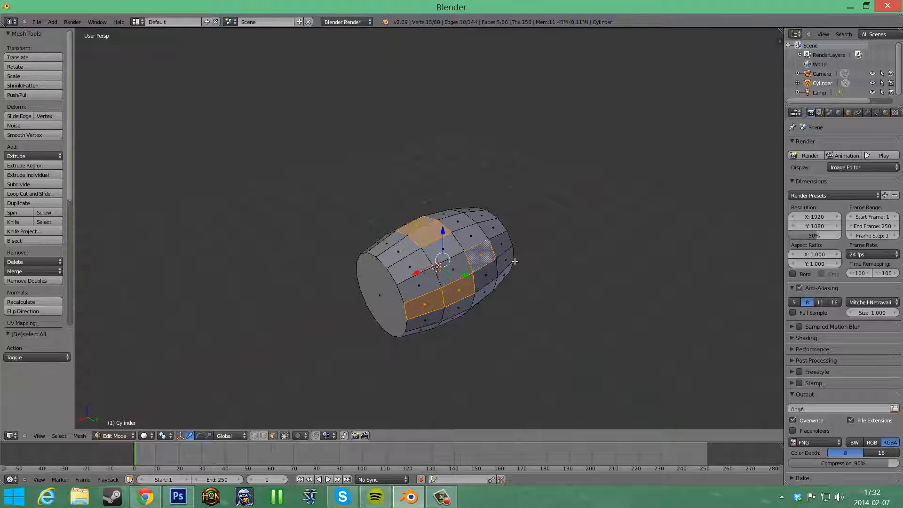
key("a")
mouse_move(565, 282)
middle_mouse_down()
mouse_move(584, 227)
mouse_move(568, 281)
middle_mouse_up()
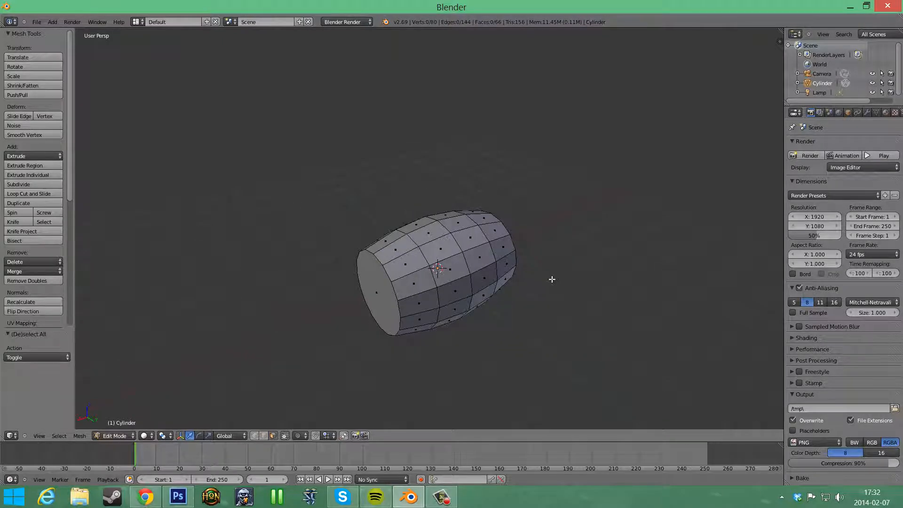
mouse_move(531, 290)
middle_mouse_down()
mouse_move(549, 291)
mouse_move(520, 297)
middle_mouse_up()
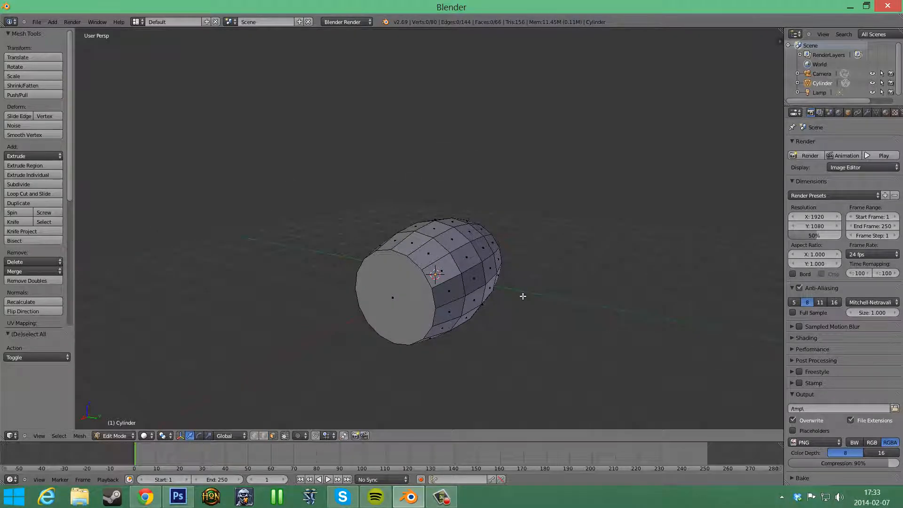
Select the whole barrel mesh and apply smooth shading to all its faces.
middle_click_drag(512, 301, 494, 328)
key("a")
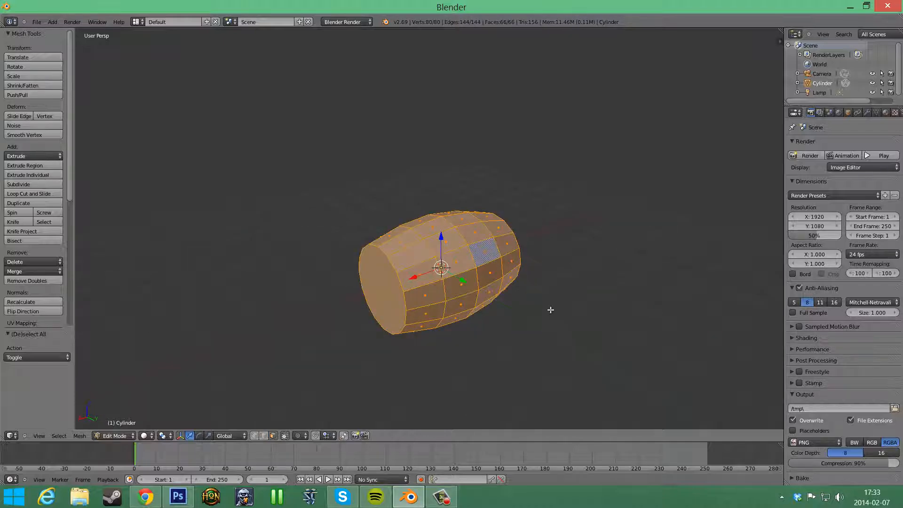
scroll(27, 243, "down", 5)
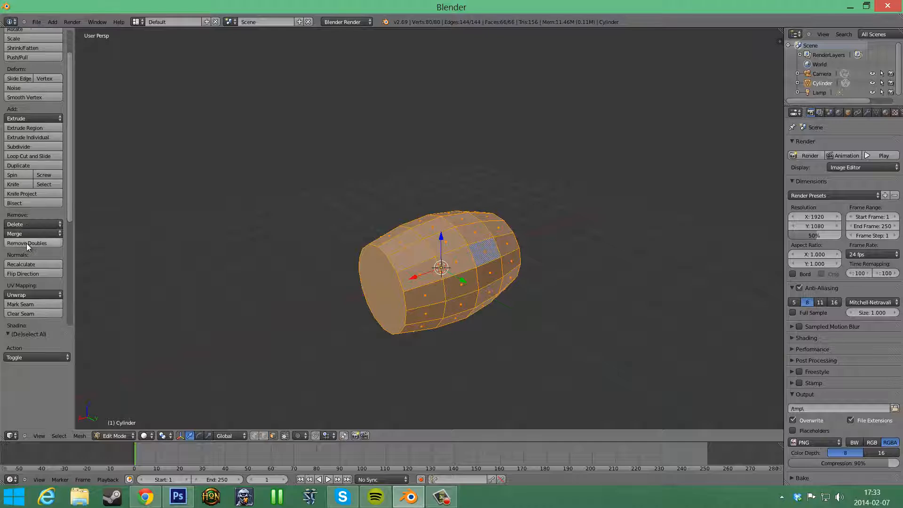
scroll(31, 275, "down", 1)
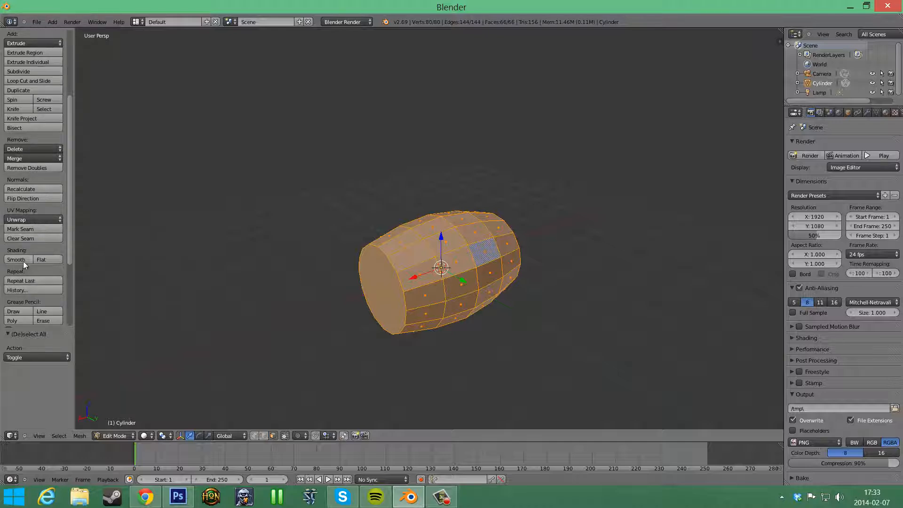
left_click(24, 259)
key("Tab")
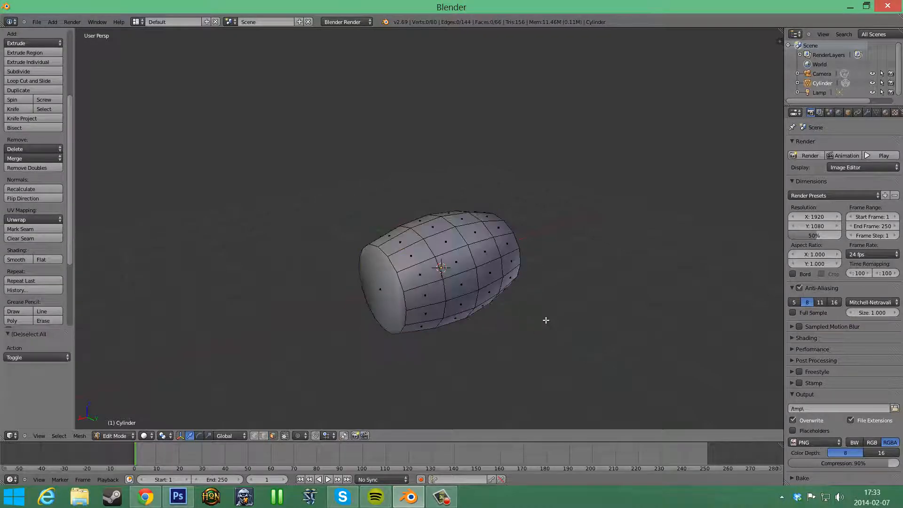
Examine the smooth-shaded barrel up close from several angles, with nothing selected in the mesh.
middle_click_drag(570, 315, 571, 345)
key("a")
scroll(560, 320, "up", 4)
scroll(597, 359, "down", 5)
key("Tab")
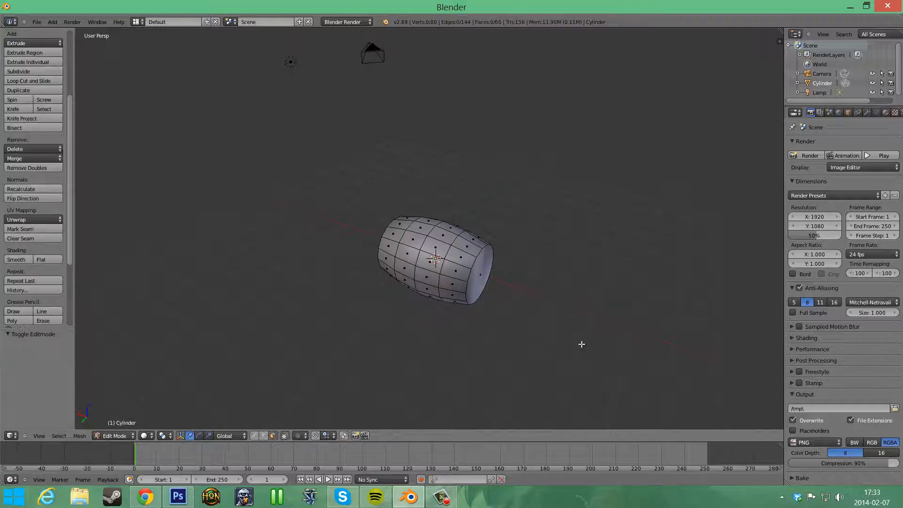
scroll(580, 343, "up", 4)
middle_click_drag(619, 362, 575, 320)
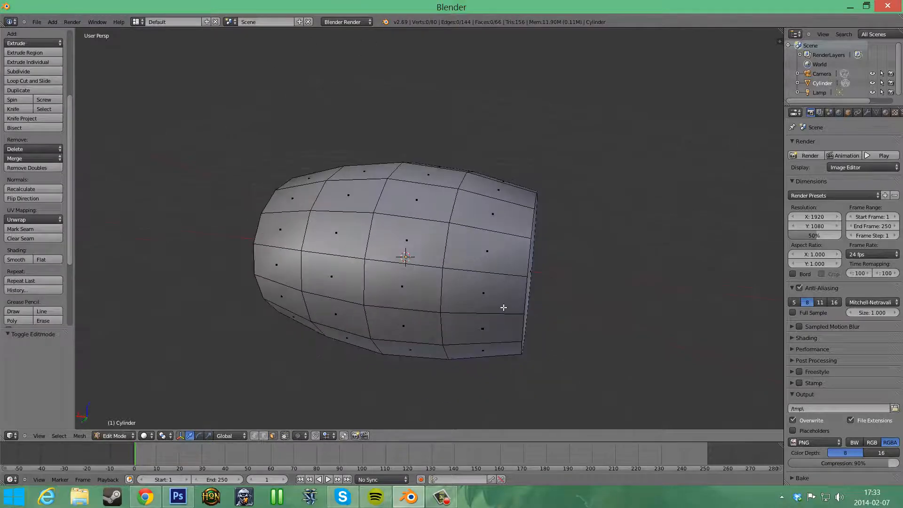
middle_click_drag(504, 306, 405, 342)
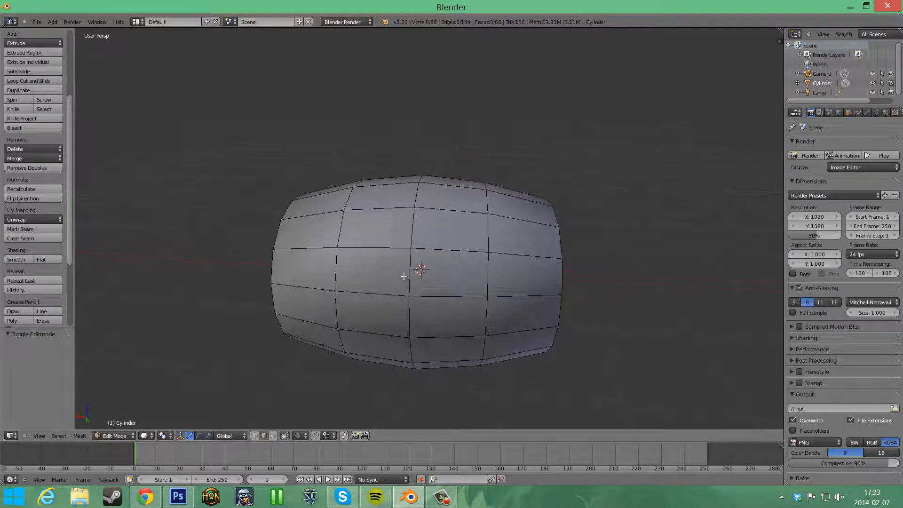
middle_click_drag(403, 276, 447, 294)
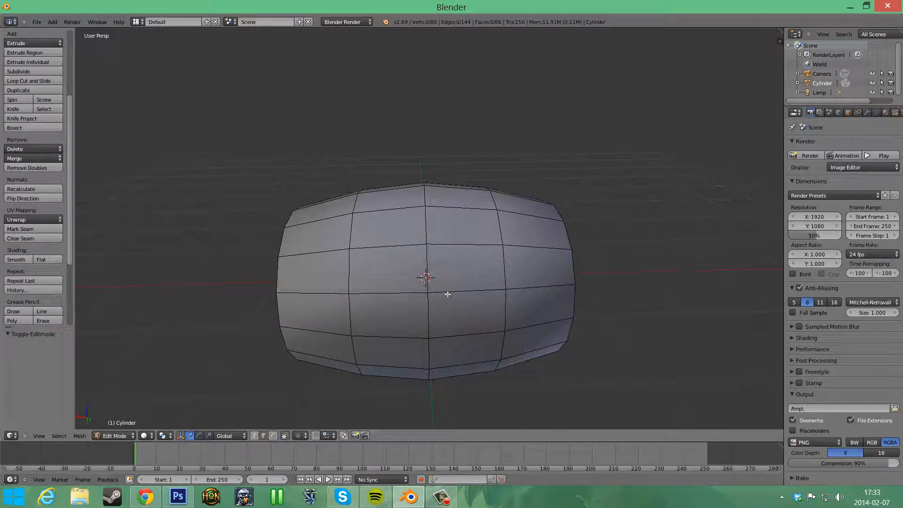
Try a centred loop cut beside the barrel's central edge loop, and undo it.
key("ctrl+r")
left_click(484, 289)
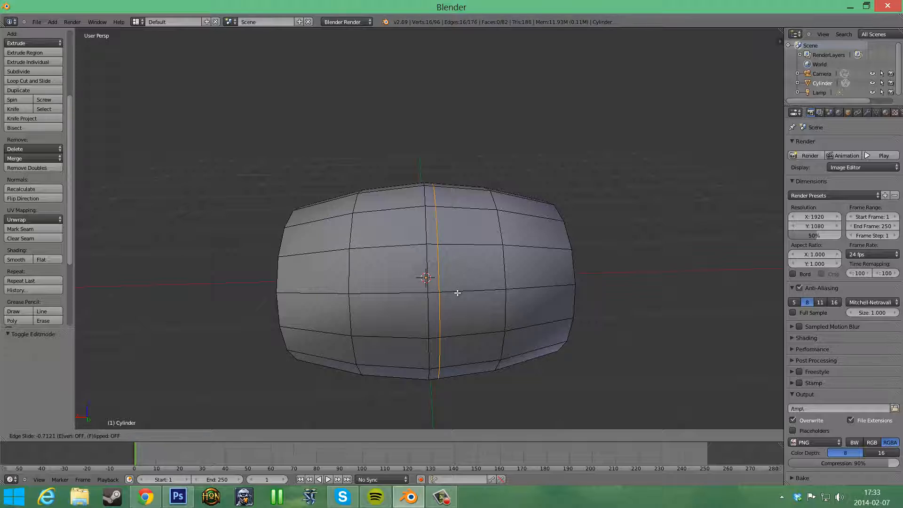
right_click(457, 293)
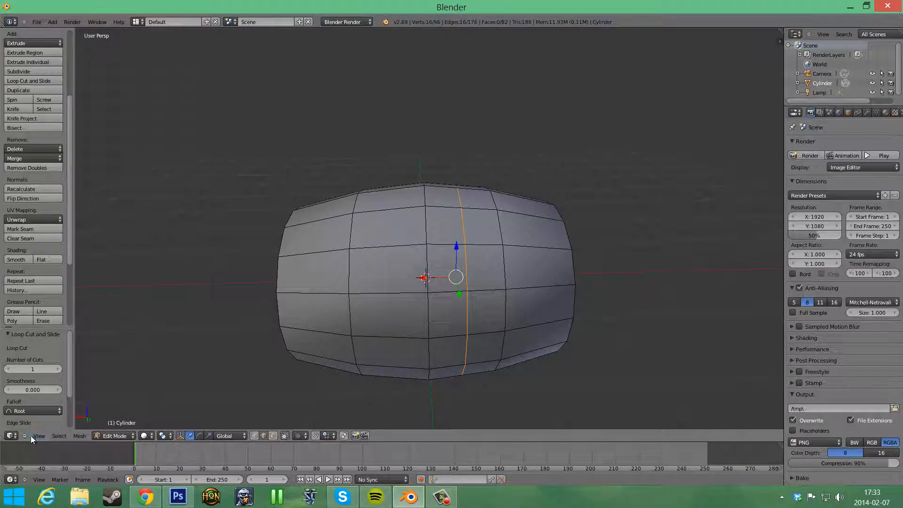
key("ctrl+z")
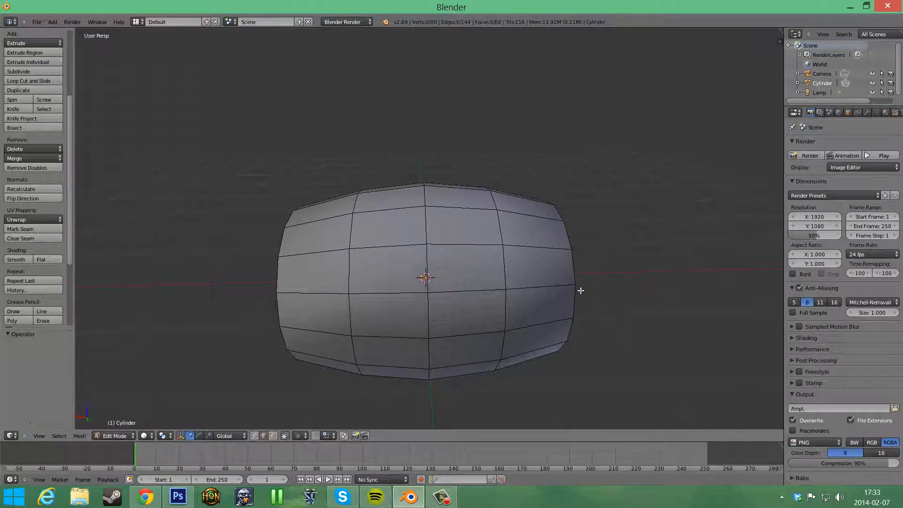
Add one loop cut on each side of the barrel's central edge loop, sliding both cuts close to it.
key("ctrl+r")
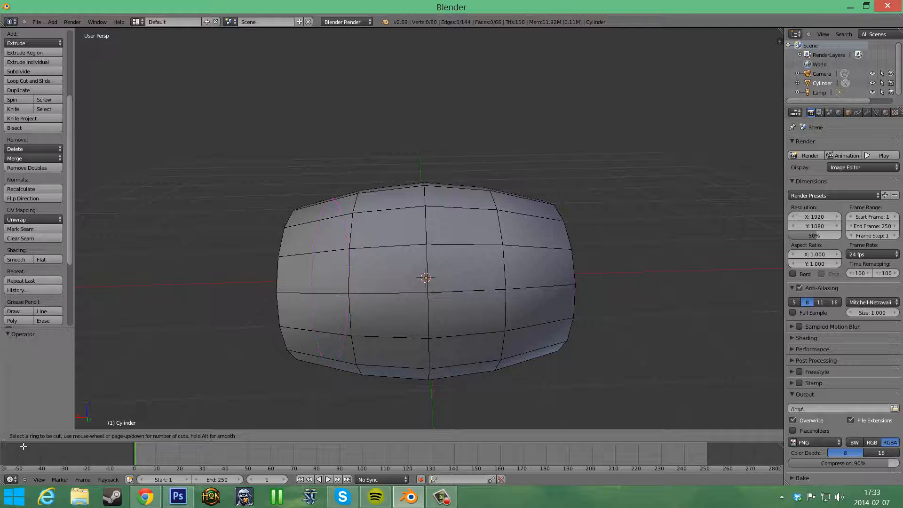
left_click(468, 290)
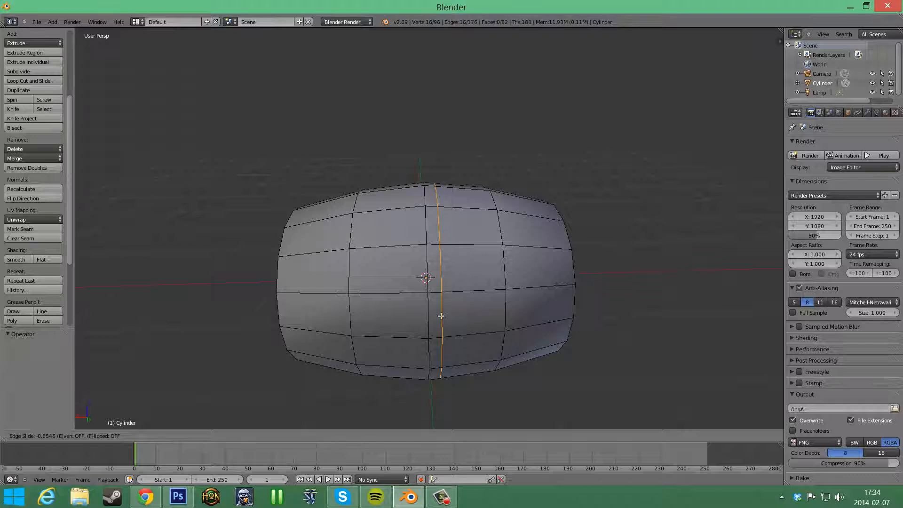
key("0")
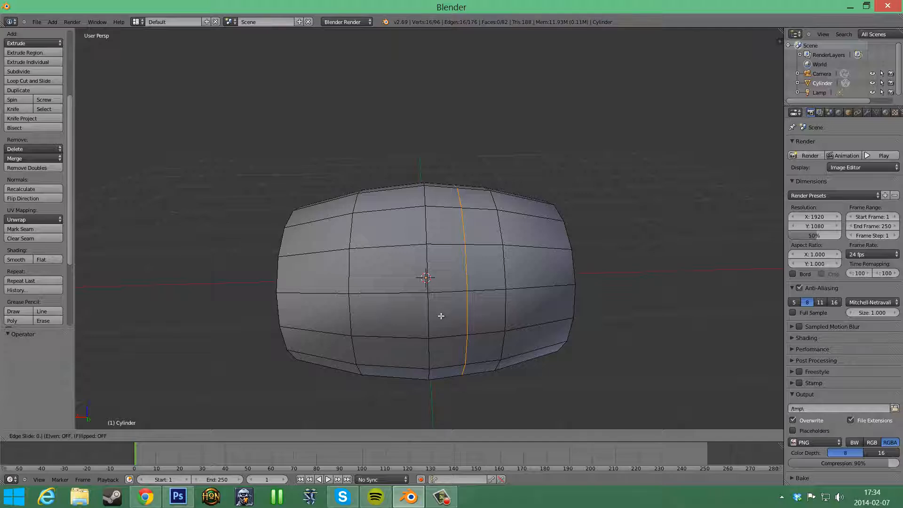
left_click(439, 313)
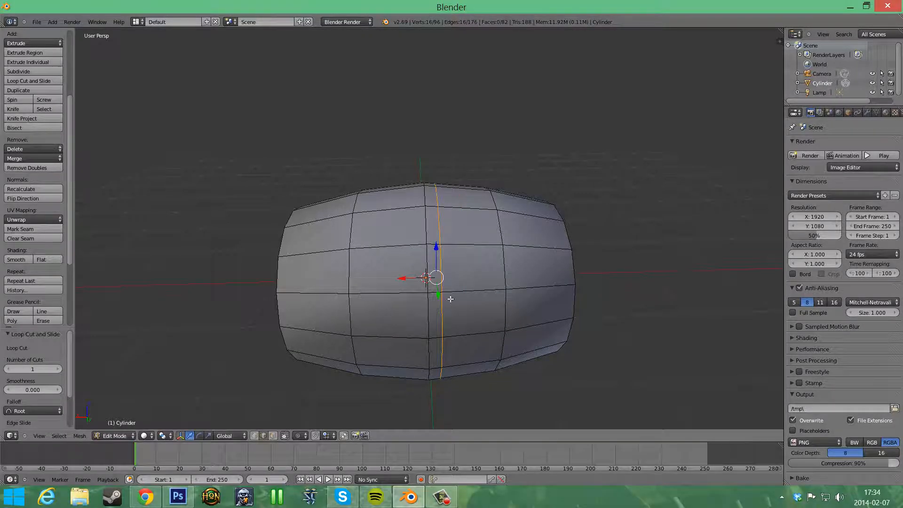
middle_click_drag(451, 299, 462, 276)
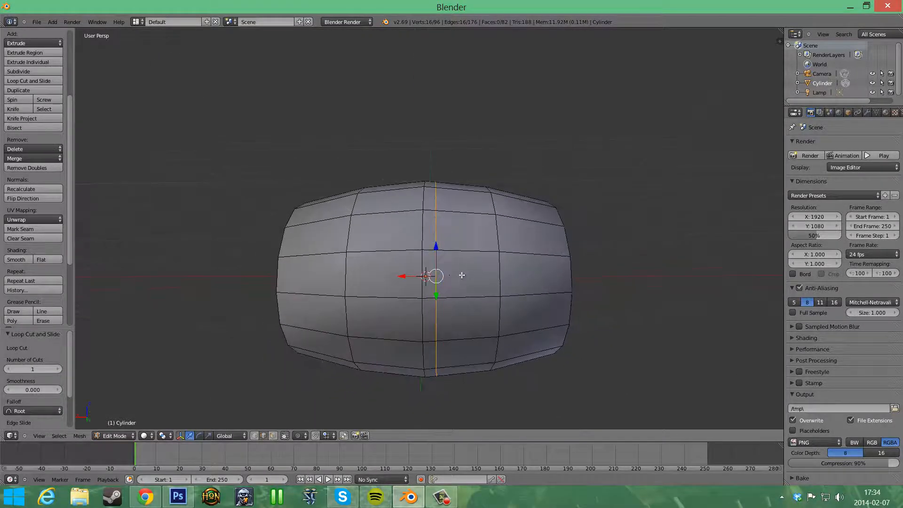
left_click(383, 252)
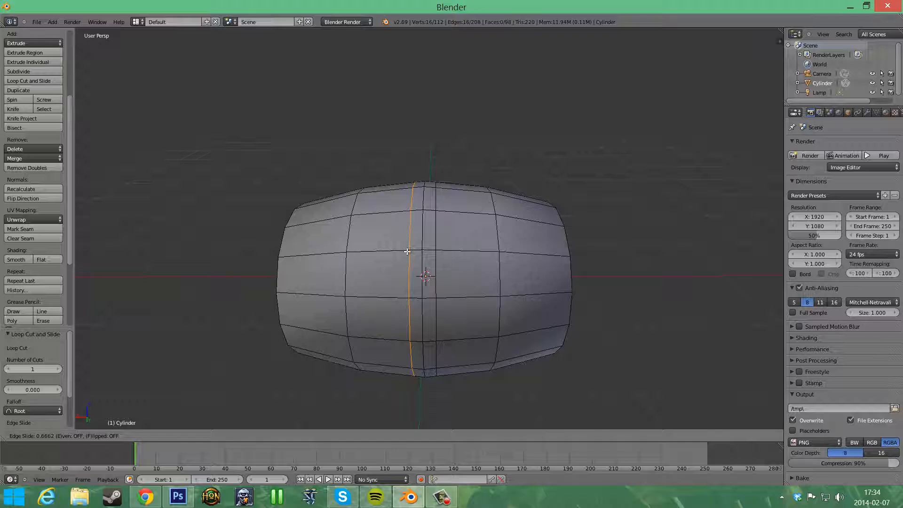
type("0.")
key("Return")
Select only the two new edge loops and scale them by about 0.58 along the X axis.
key("a")
middle_click_drag(575, 281, 464, 312)
right_click(425, 281, "alt")
right_click(397, 286, "alt+shift")
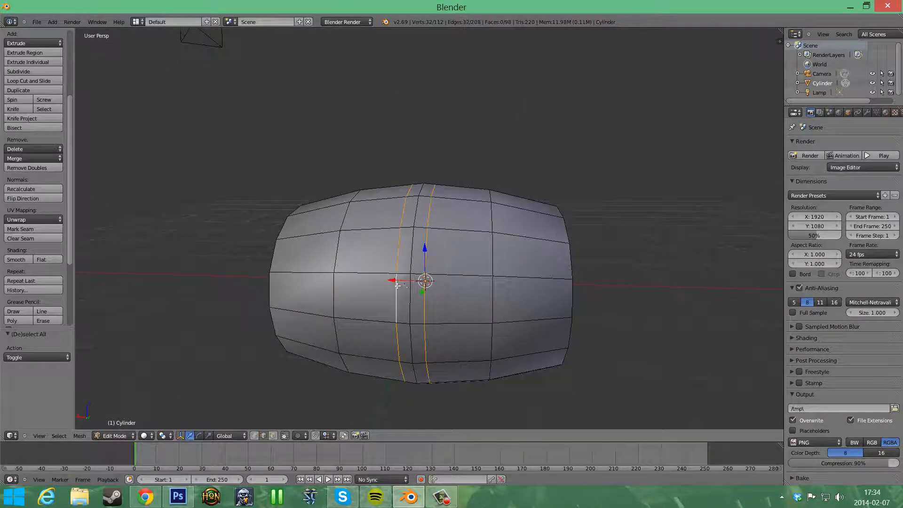
middle_click_drag(532, 294, 560, 315)
key("s")
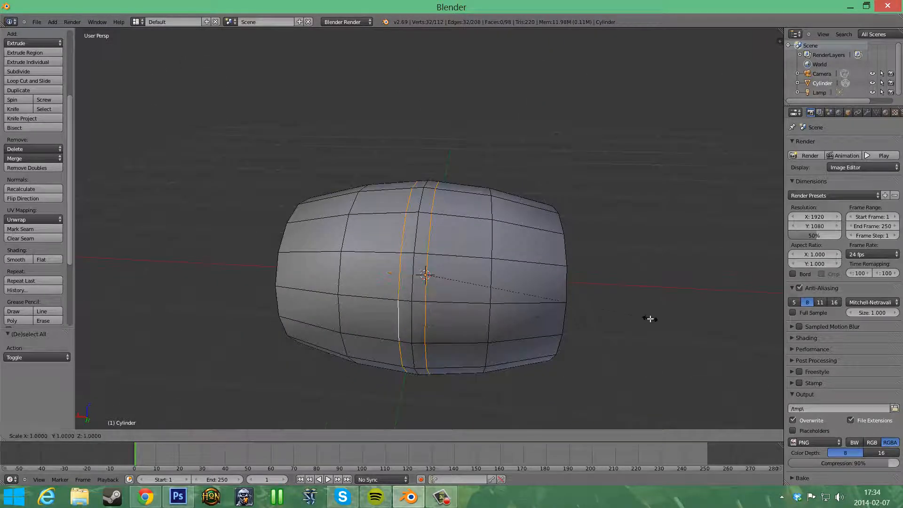
key("x")
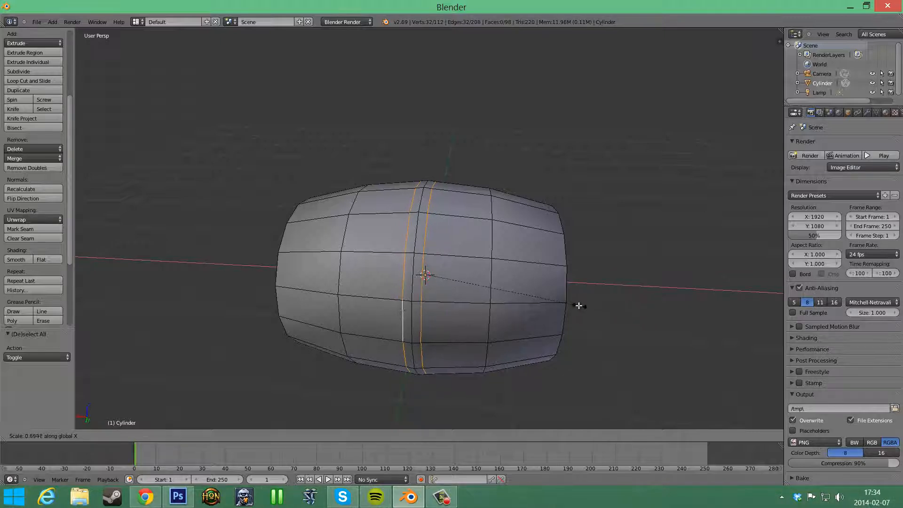
left_click(555, 298)
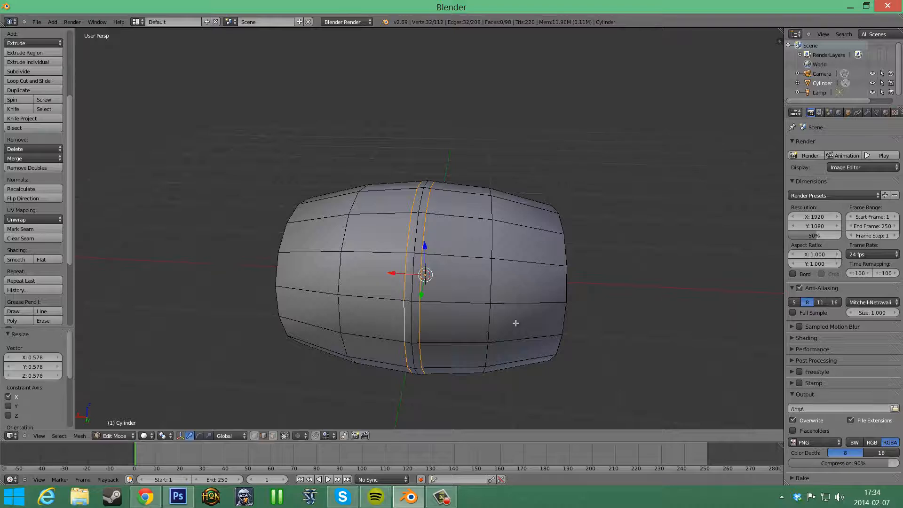
In face select mode, select both narrow face rings around the barrel's middle and extrude them in place.
middle_click_drag(514, 323, 390, 395)
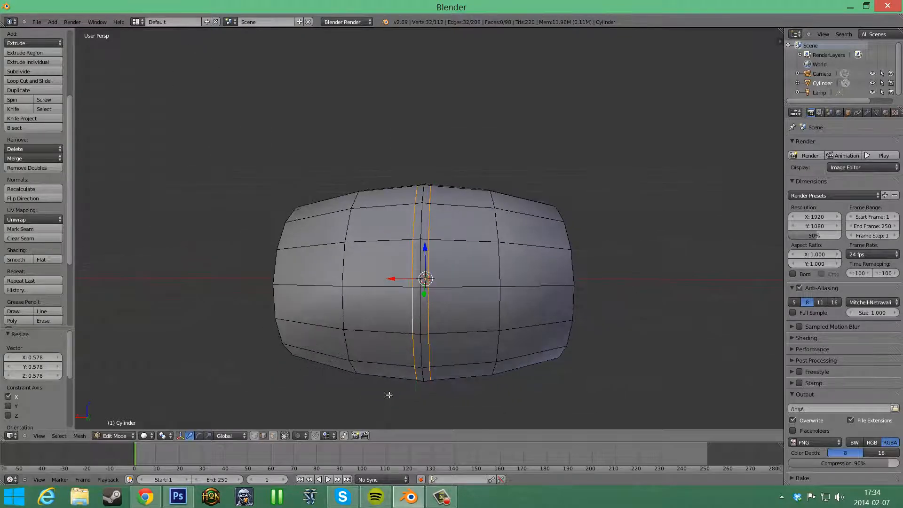
left_click(273, 436)
middle_click_drag(511, 366, 637, 322)
right_click(432, 310, "alt")
right_click(429, 310, "alt+shift")
key("e")
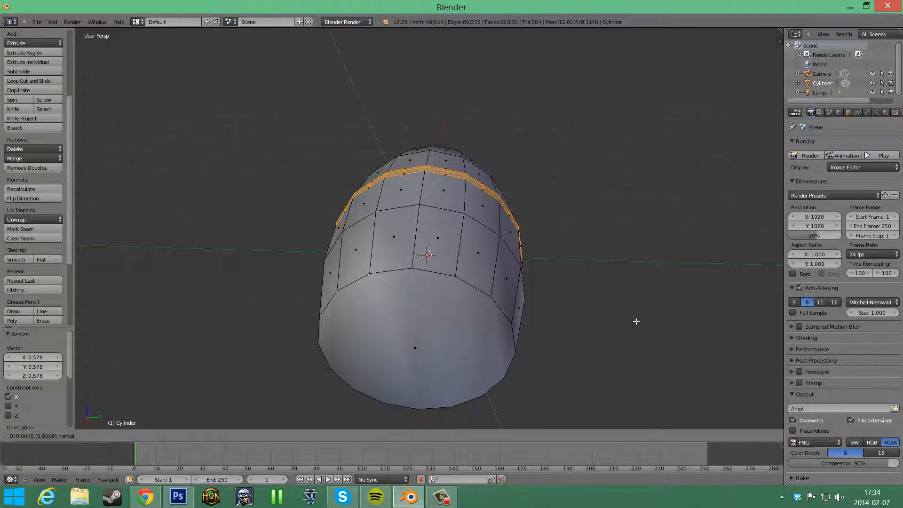
left_click(620, 266)
Scale the extruded middle band outward by about 1.03, excluding the X axis.
middle_click_drag(621, 266, 438, 290)
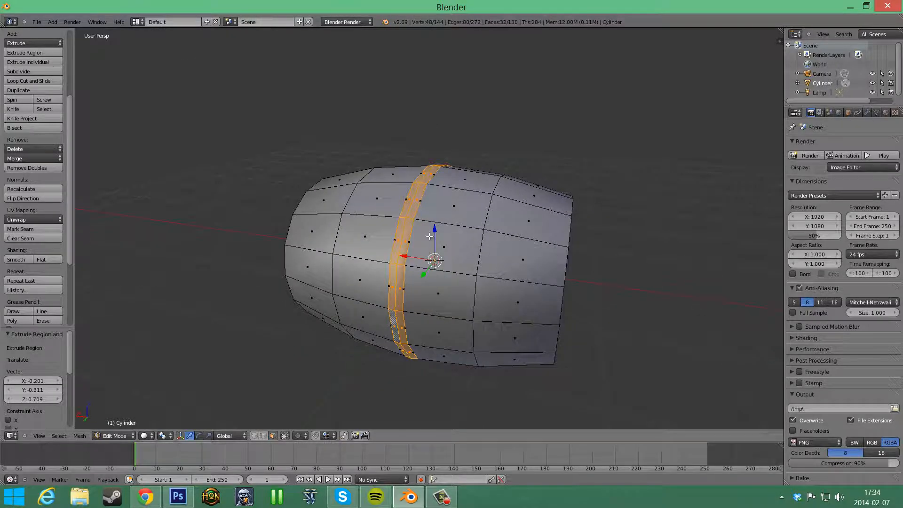
middle_click_drag(489, 249, 391, 258)
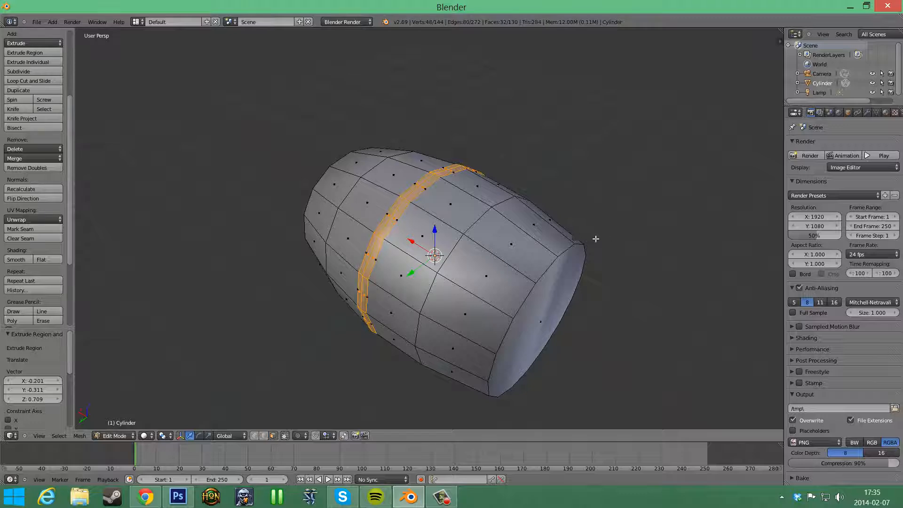
middle_click_drag(596, 239, 559, 252)
scroll(536, 254, "up", 4)
scroll(546, 240, "down", 6)
key("s")
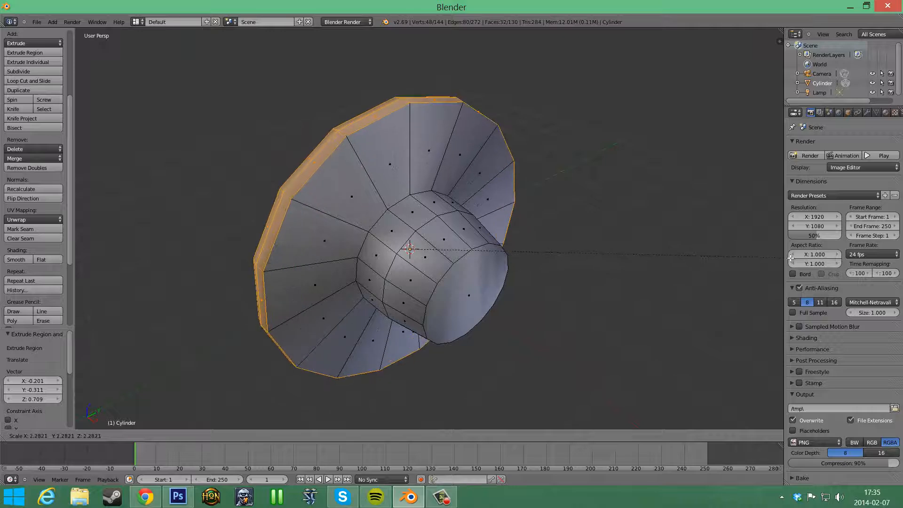
key("shift+x")
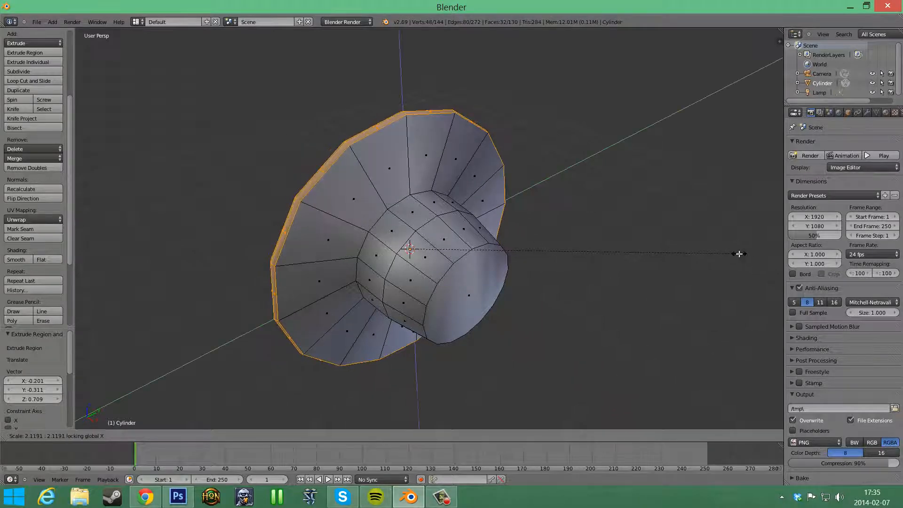
left_click(581, 255)
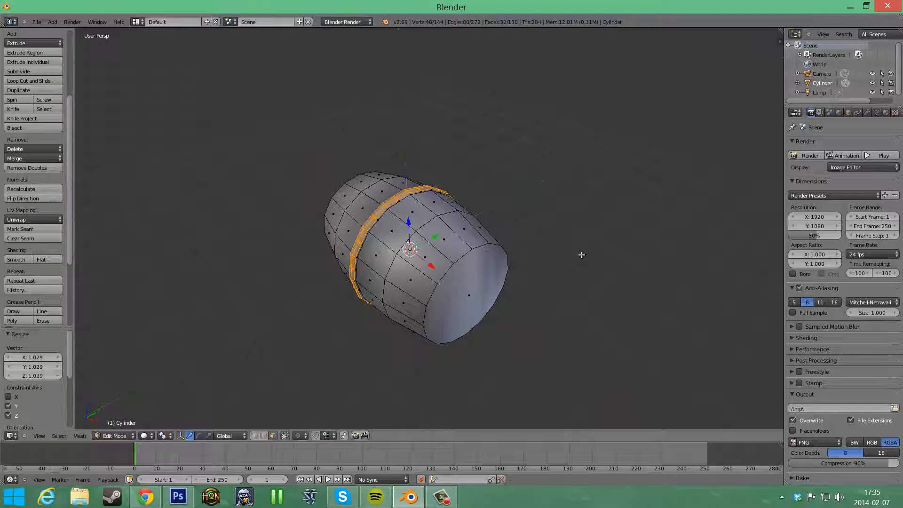
Deselect everything, check the raised hoop in Object Mode, and return to Edit Mode.
key("a")
scroll(507, 258, "up", 6)
key("Tab")
middle_click_drag(492, 261, 526, 232)
key("Tab")
middle_click_drag(369, 262, 371, 268)
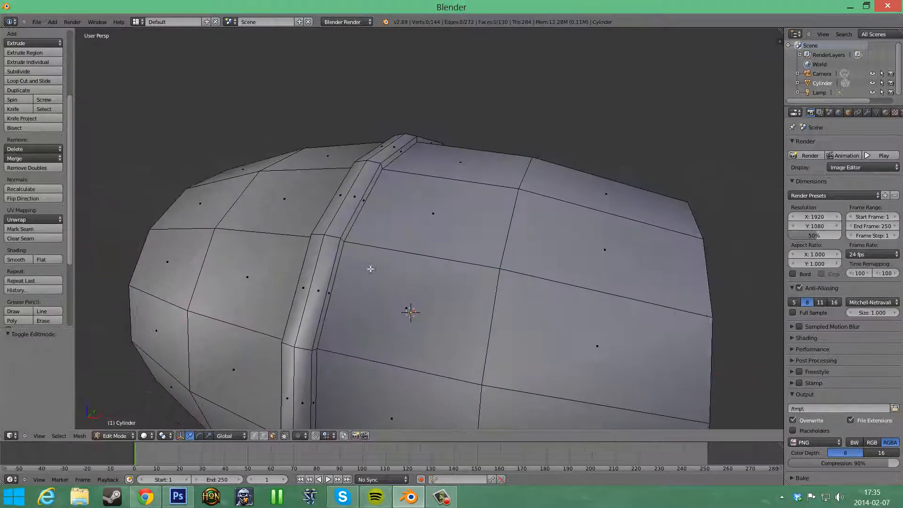
Select the narrow face rings on both sides of the raised hoop and apply flat shading to them.
scroll(359, 317, "down", 3)
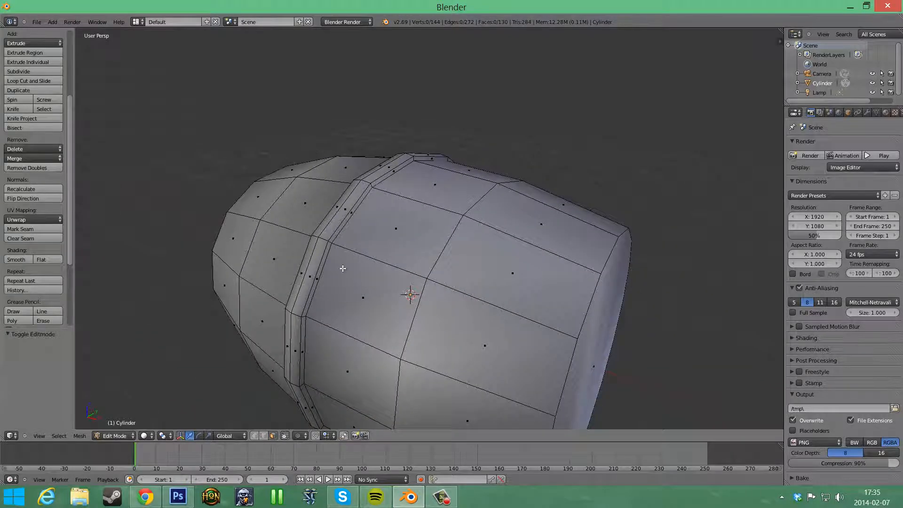
right_click(330, 241, "alt")
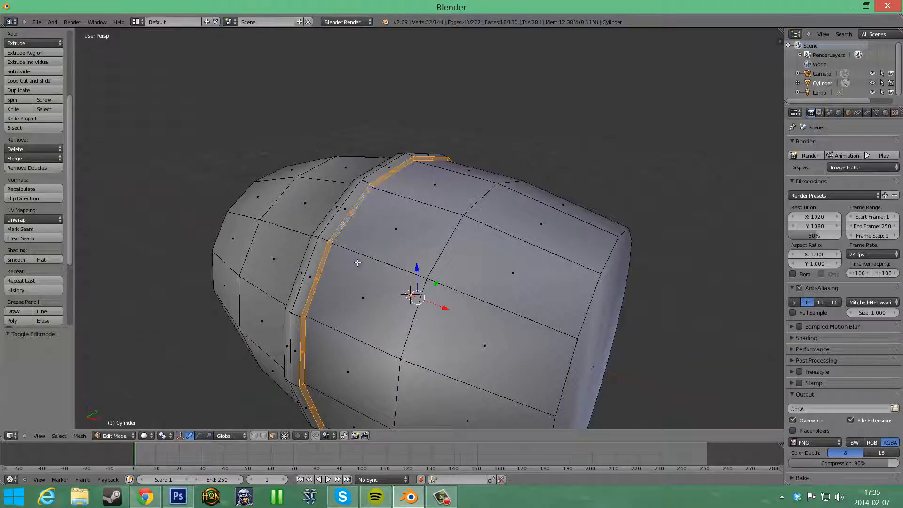
middle_click_drag(358, 263, 513, 221)
right_click(514, 217, "alt+shift")
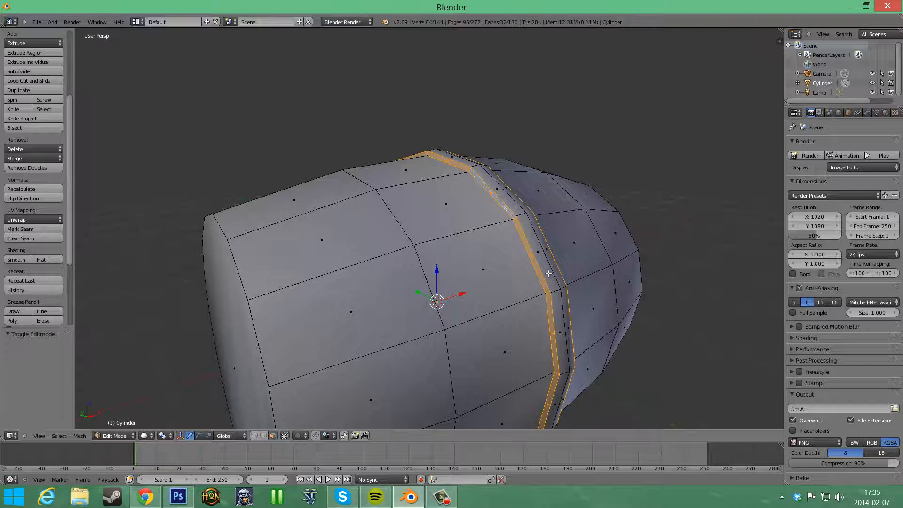
scroll(514, 217, "down", 3)
left_click(48, 261)
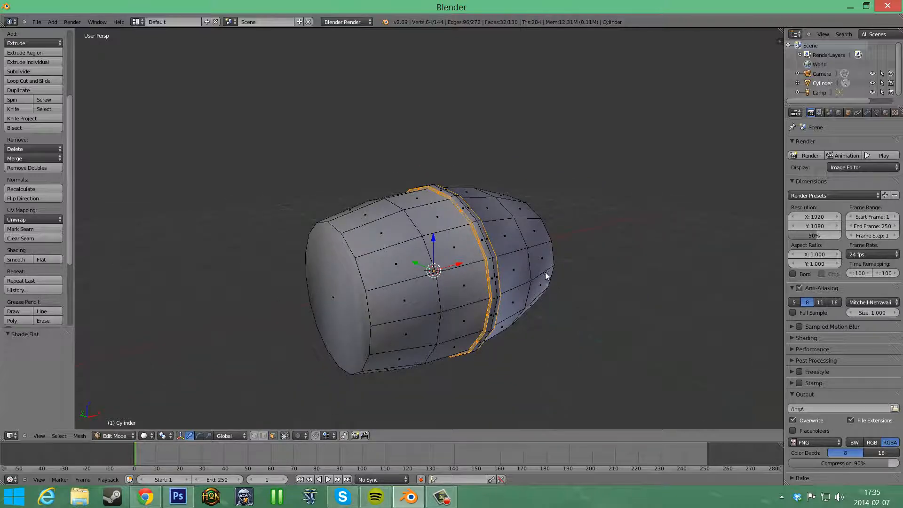
Check the hoop's flat-shaded edges in Object Mode, and return to Edit Mode with nothing selected.
key("a")
key("Tab")
middle_click_drag(570, 292, 431, 264)
scroll(452, 253, "up", 5)
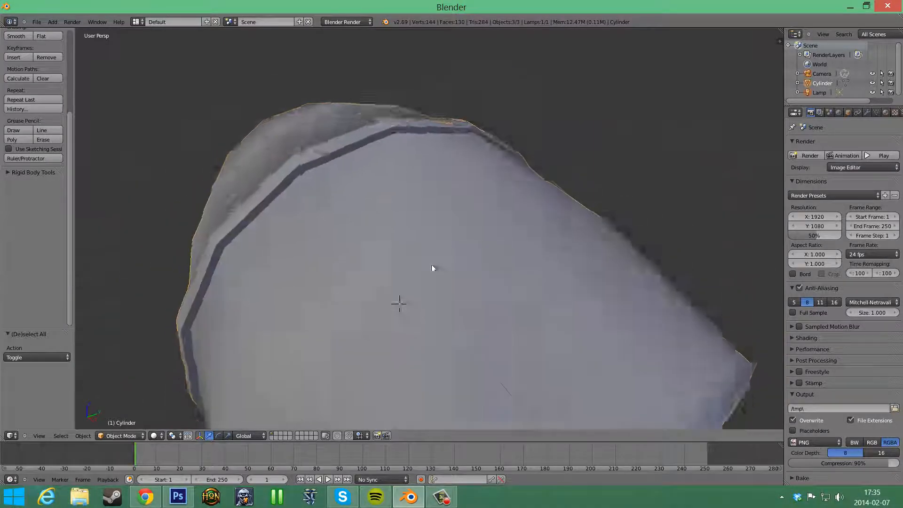
scroll(431, 265, "down", 3)
middle_click_drag(573, 255, 527, 269)
key("a")
right_click(453, 286)
key("Tab")
key("a")
scroll(593, 290, "down", 3)
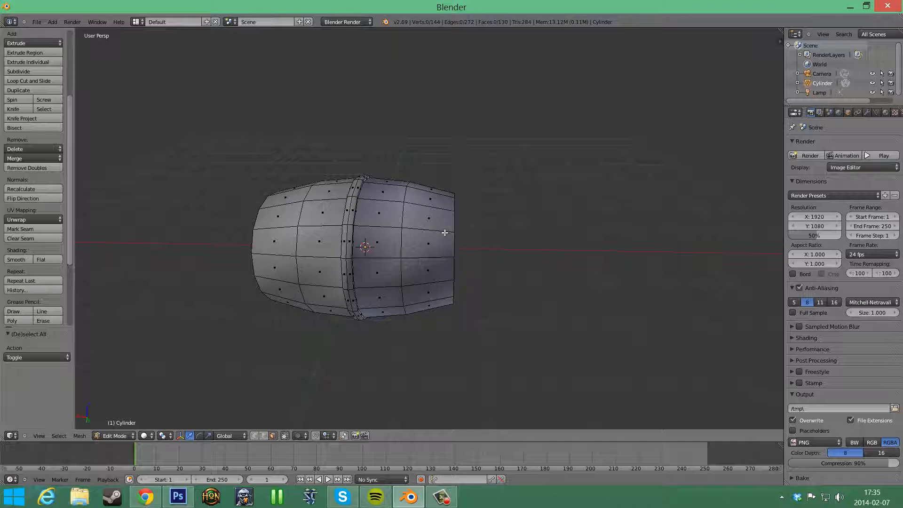
Add a loop cut near one end of the barrel with an edge slide of 0.8.
mouse_move(494, 262)
middle_mouse_down()
mouse_move(470, 262)
mouse_move(518, 265)
mouse_move(487, 269)
middle_mouse_up()
key("ctrl+r")
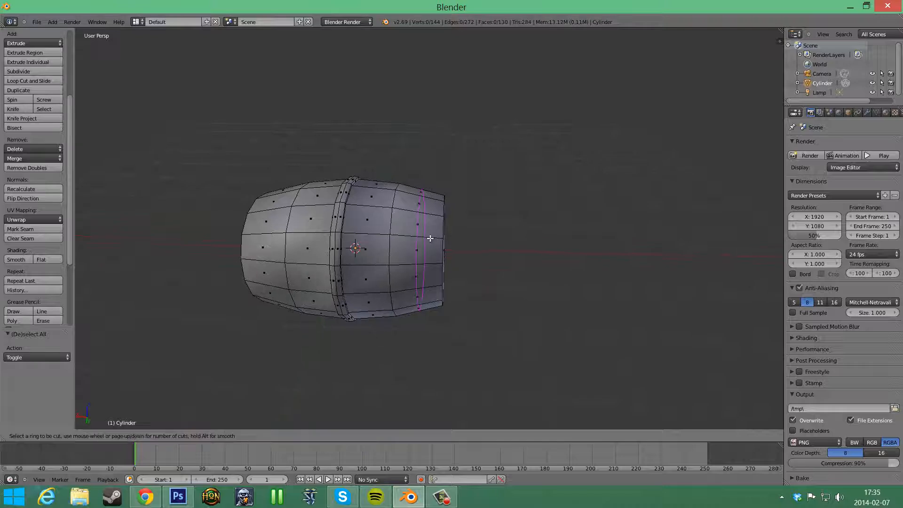
left_click(437, 239)
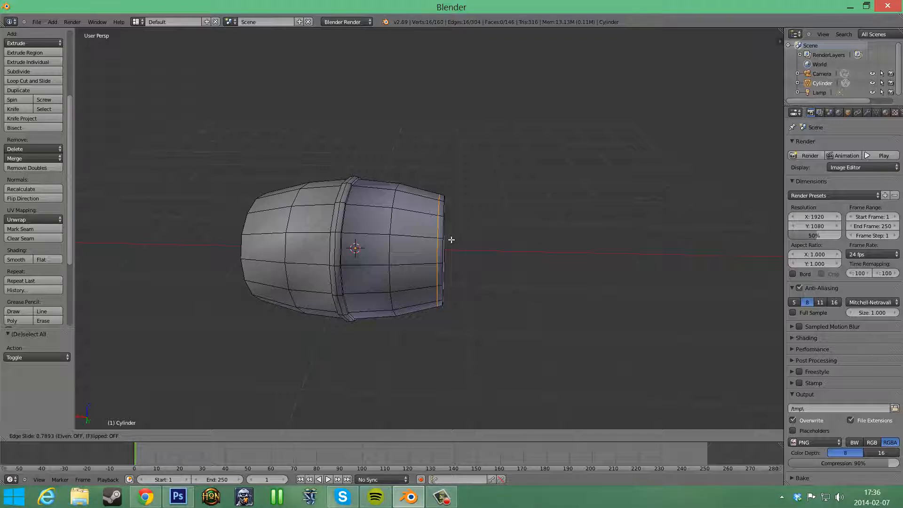
type("0.8")
key("Return")
Add a matching loop cut near the opposite end of the barrel, also with an edge slide of 0.8.
middle_click_drag(358, 244, 389, 243)
key("ctrl+r")
left_click(391, 245)
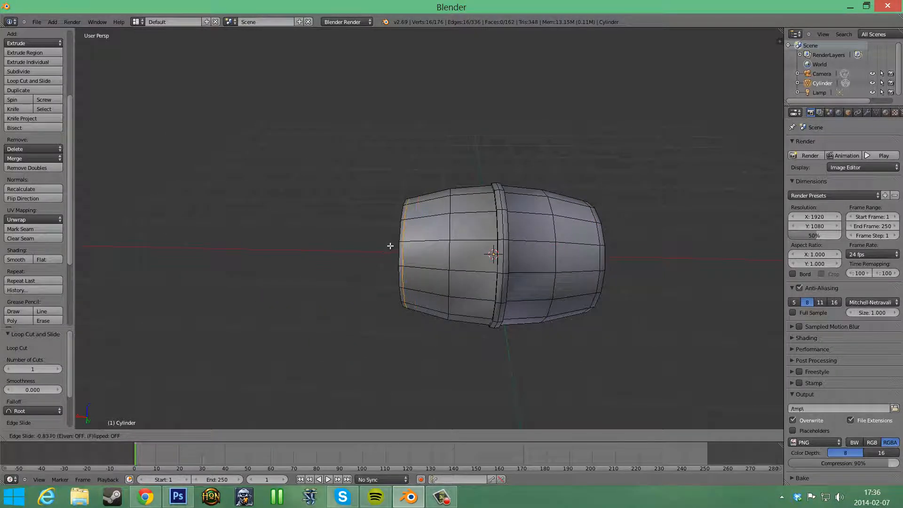
type("0")
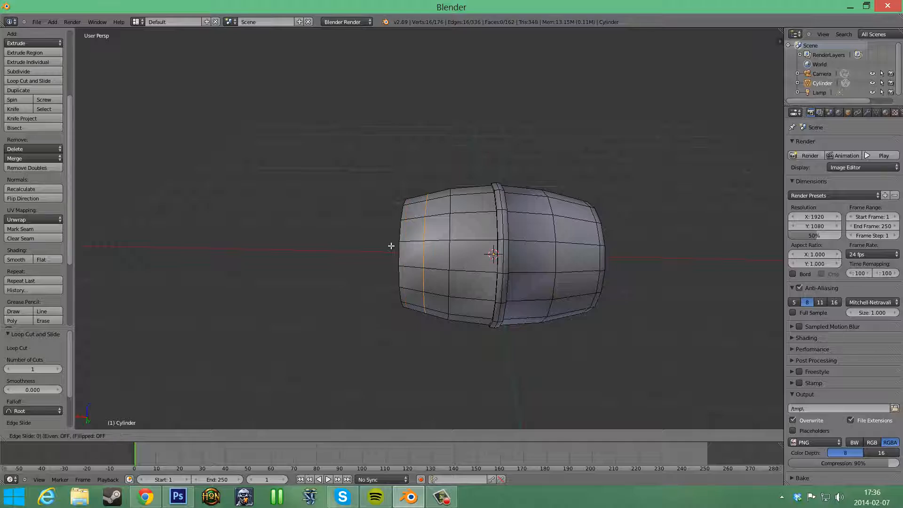
type(".8")
key("Return")
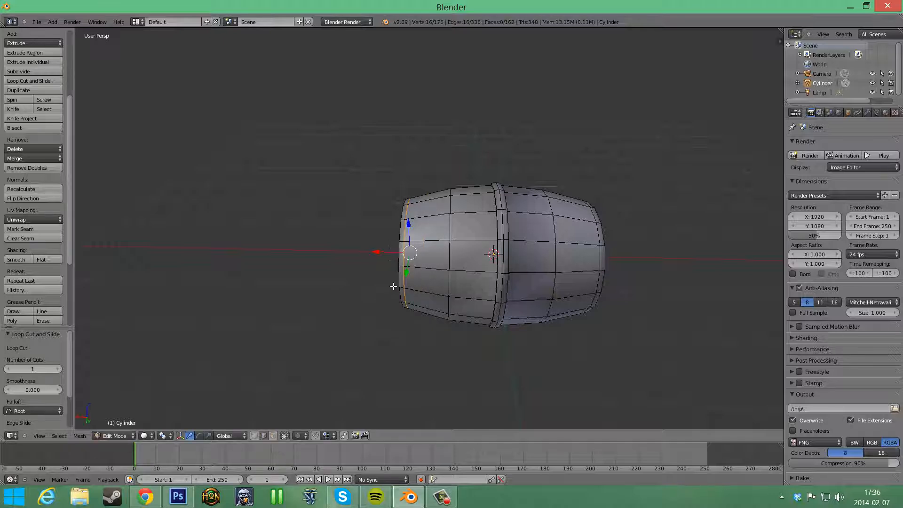
Switch to face selection and select the narrow face rings at both ends of the barrel.
left_click(276, 435)
right_click(403, 266, "alt")
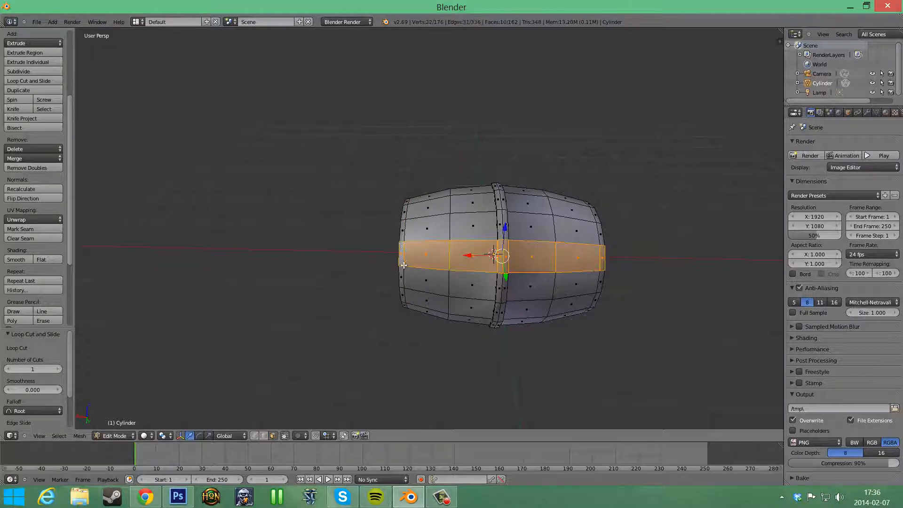
right_click(403, 268, "alt")
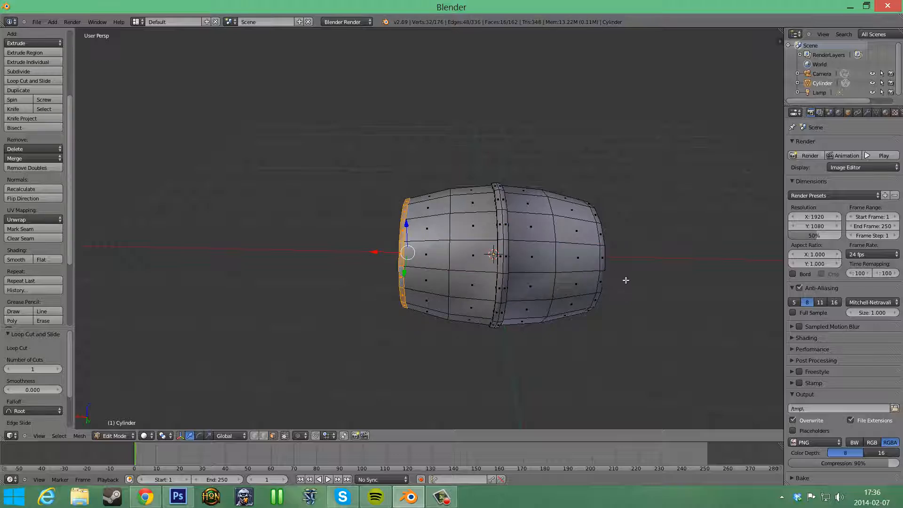
middle_click_drag(625, 280, 596, 304)
right_click(599, 282, "alt+shift")
key("s")
key("shift+x")
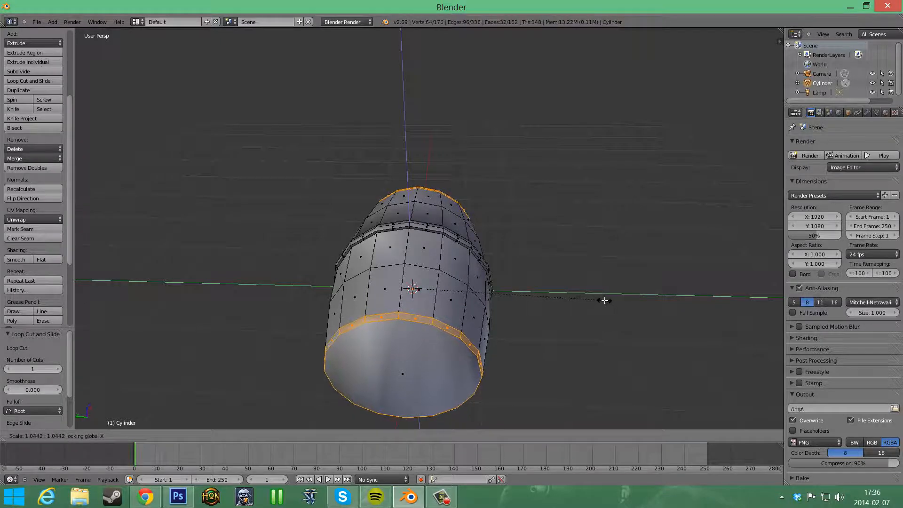
right_click(606, 300)
Extrude both end rings and scale them outward by about 1.05, excluding the X axis, then check them in Object Mode.
middle_click_drag(492, 318, 562, 315)
key("e")
left_click(579, 295)
key("s")
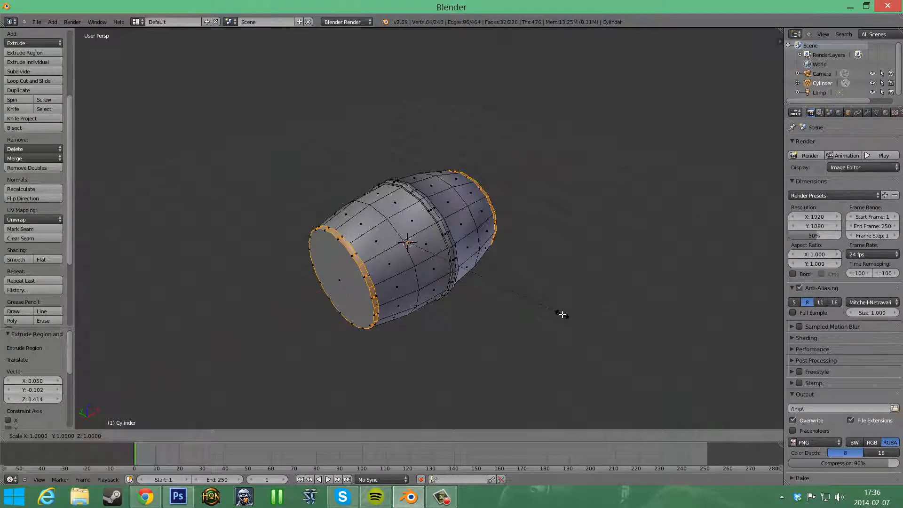
key("shift+x")
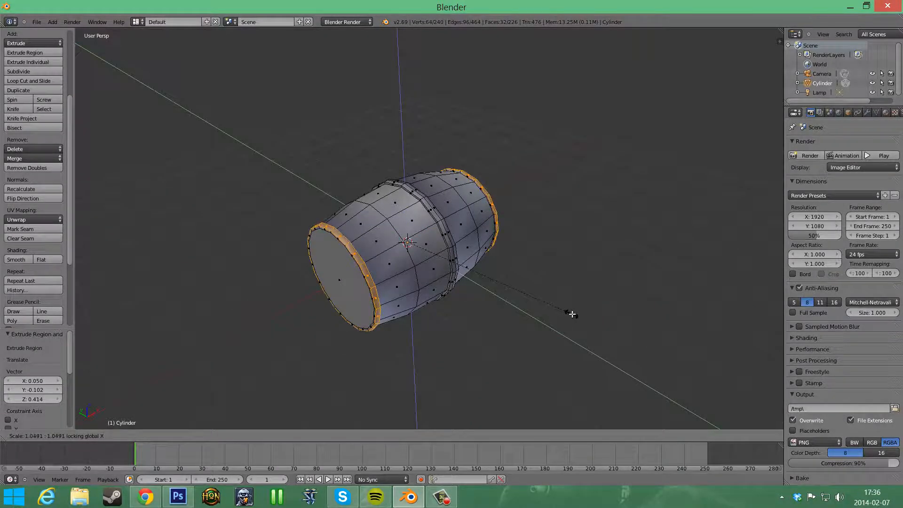
left_click(572, 314)
key("Tab")
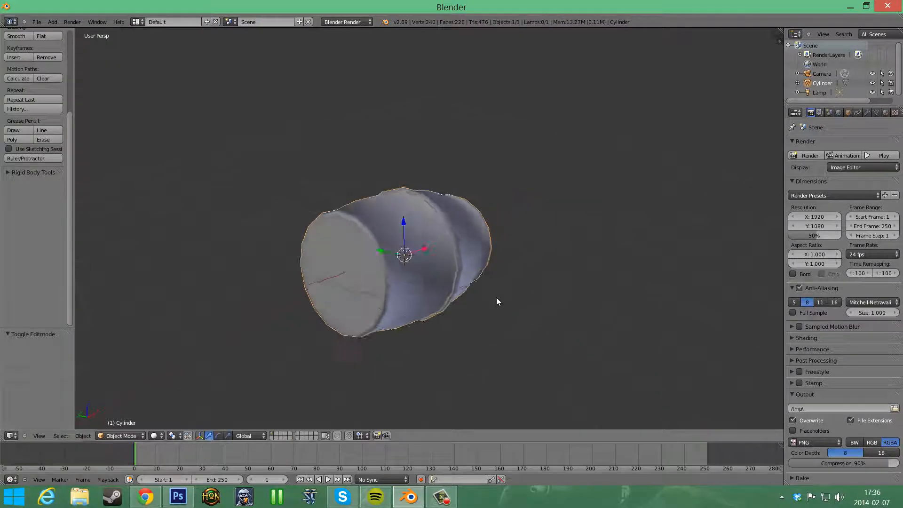
middle_click_drag(499, 301, 437, 345)
key("Tab")
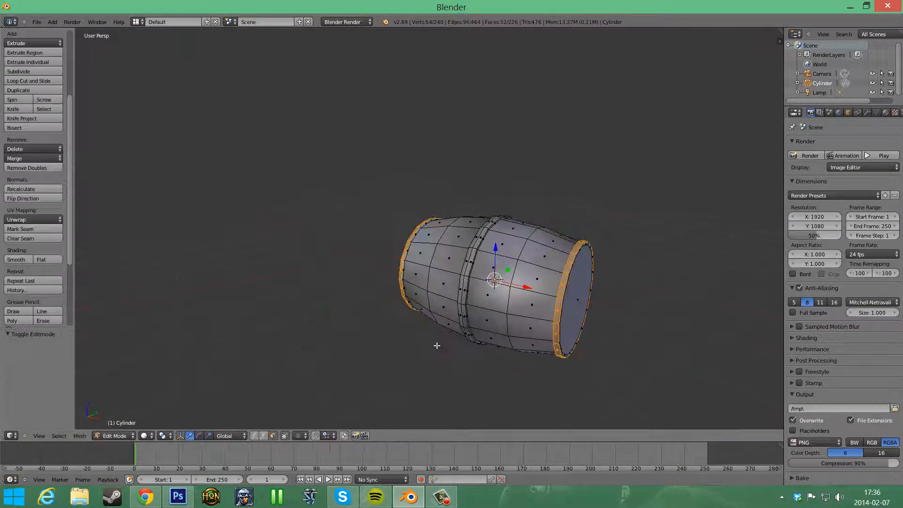
Try selecting lengthwise and circumferential face loops on the barrel by picking different edges.
scroll(437, 346, "up", 4)
right_click(488, 374, "alt")
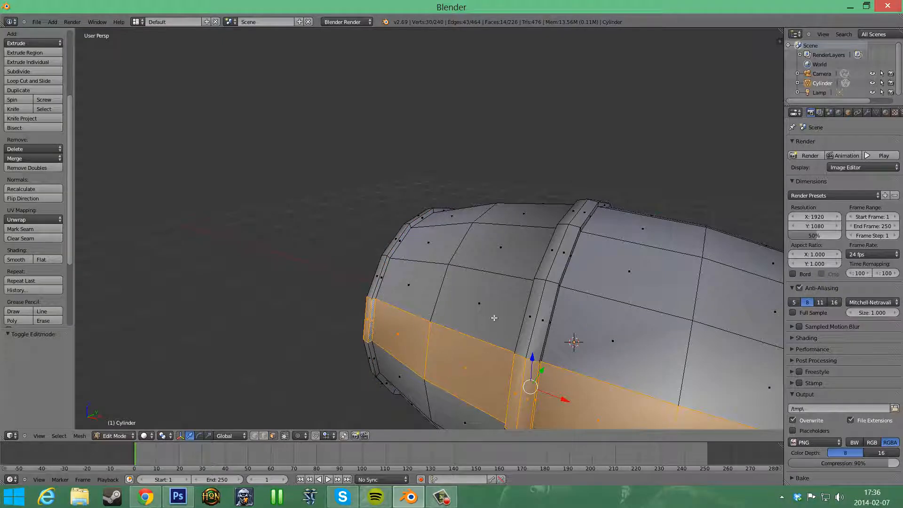
right_click(554, 325, "alt")
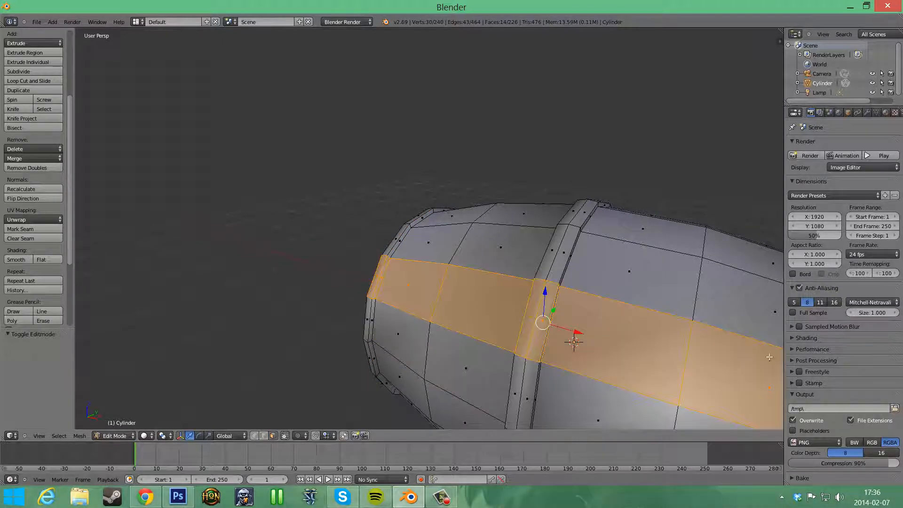
right_click(394, 307, "alt")
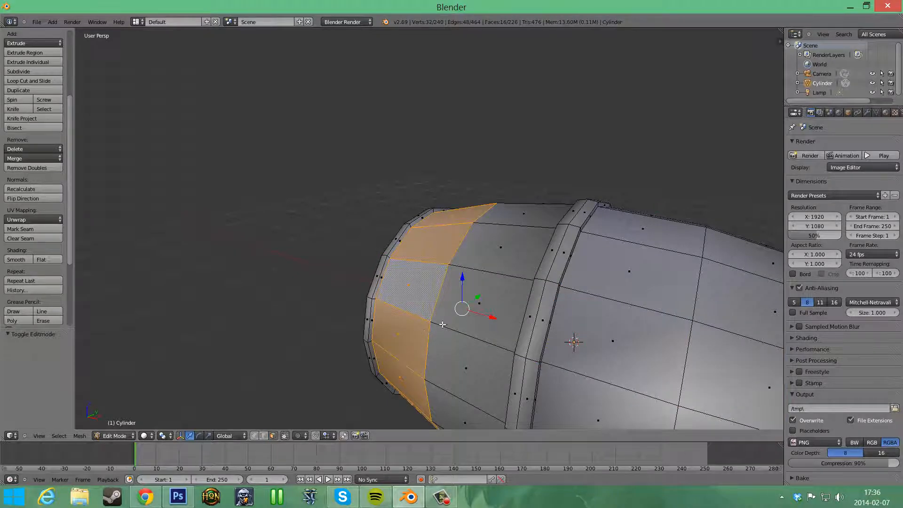
right_click(440, 293, "alt")
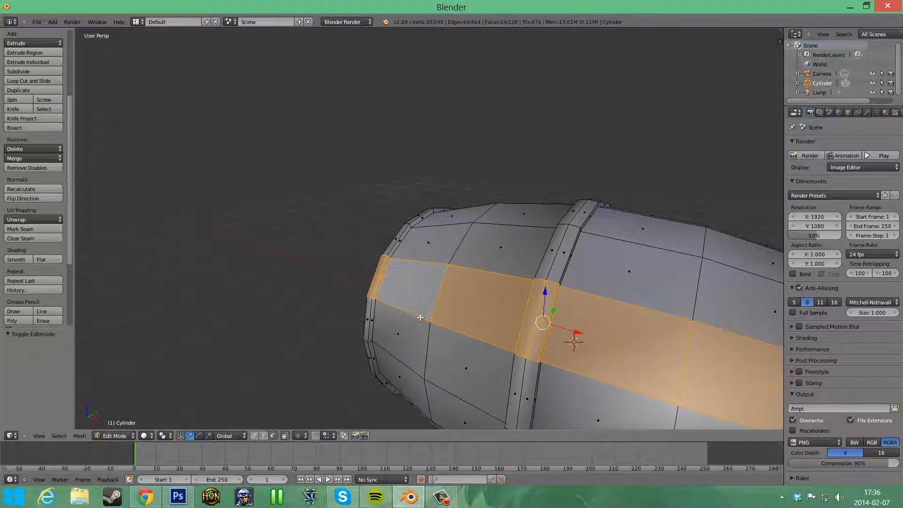
right_click(420, 318, "alt")
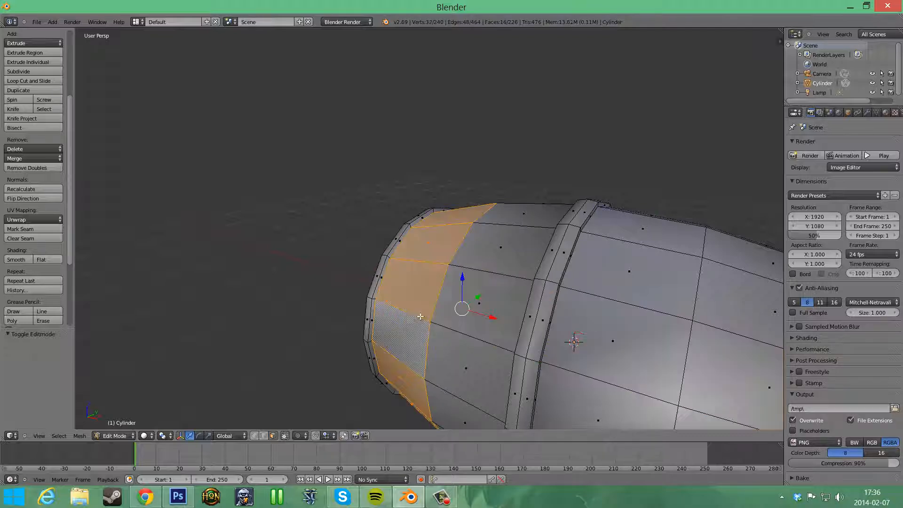
Select the narrow inner side rings of both end hoops and apply flat shading to them.
right_click(373, 300, "alt")
middle_click_drag(589, 324, 642, 317)
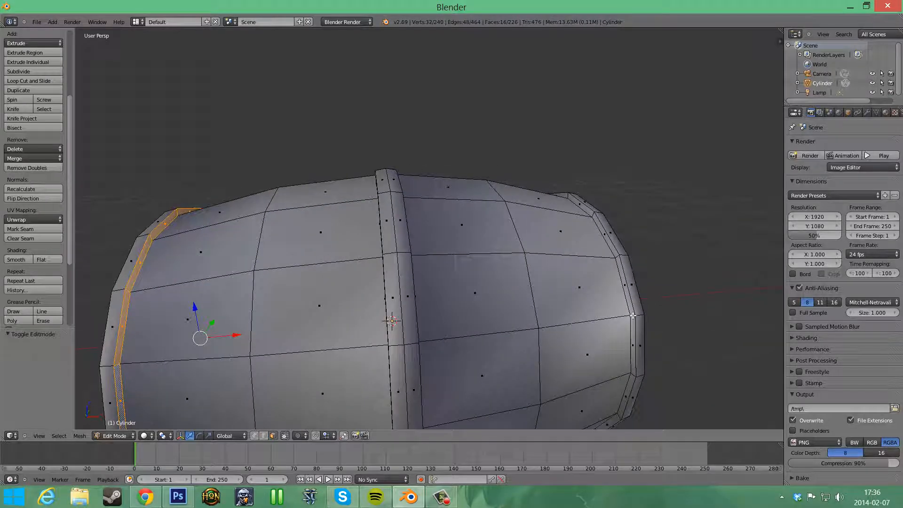
right_click(633, 316, "alt+shift")
scroll(541, 344, "down", 3)
mouse_move(450, 324)
middle_mouse_down()
mouse_move(482, 342)
mouse_move(440, 328)
middle_mouse_up()
left_click(50, 261)
Select both end caps together with their surrounding narrow rim rings and apply smooth shading to them.
middle_click_drag(339, 276, 463, 281)
right_click(455, 277, "alt")
right_click(446, 253, "alt")
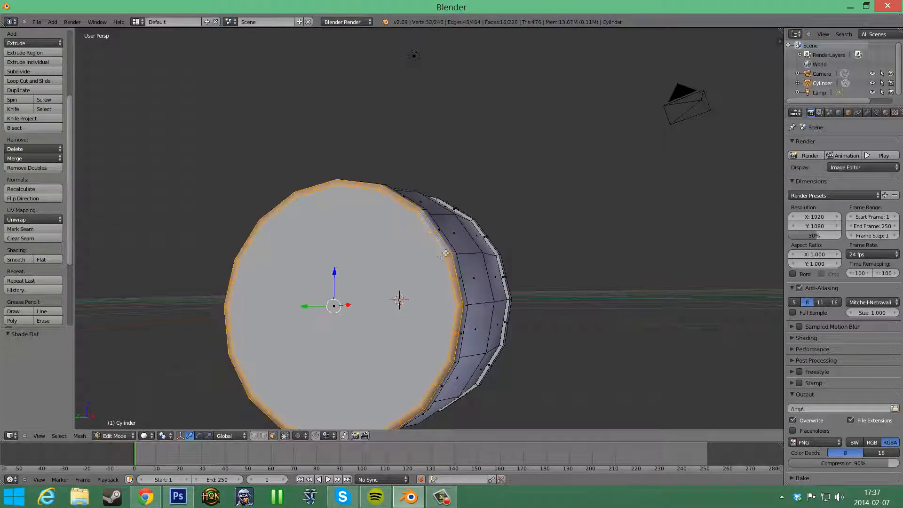
right_click(373, 285, "shift")
middle_click_drag(373, 288, 441, 293)
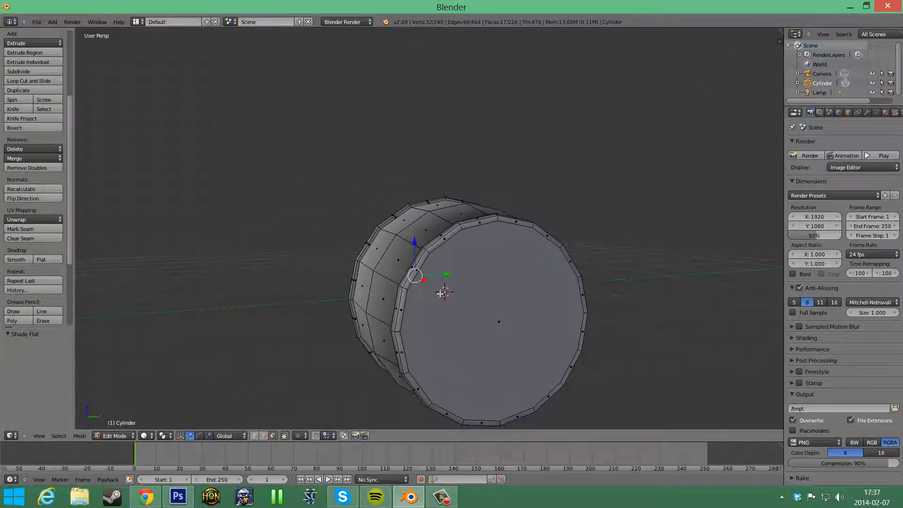
right_click(429, 250, "alt+shift")
right_click(474, 294, "shift")
scroll(479, 328, "down", 2)
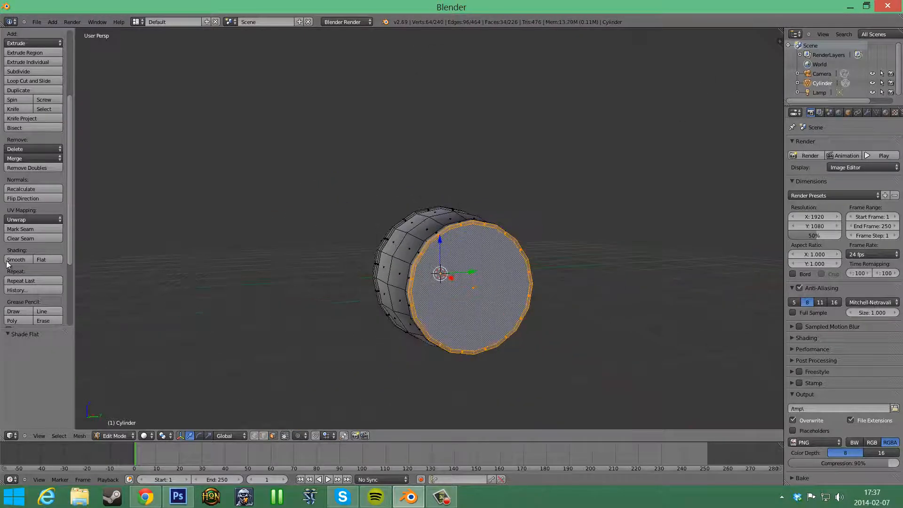
left_click(16, 259)
Stand the barrel upright in Object Mode by rotating it 90° about the Y axis.
key("Tab")
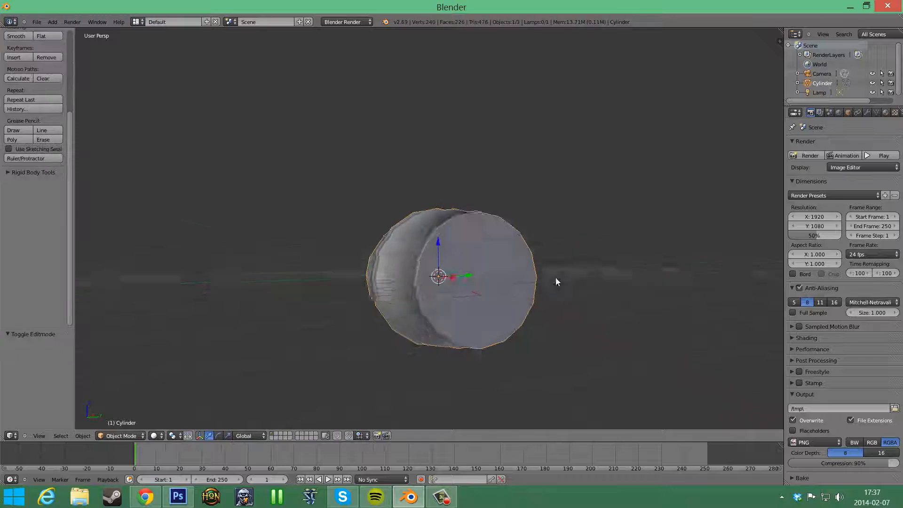
key("a")
middle_click_drag(556, 281, 447, 294)
right_click(447, 294)
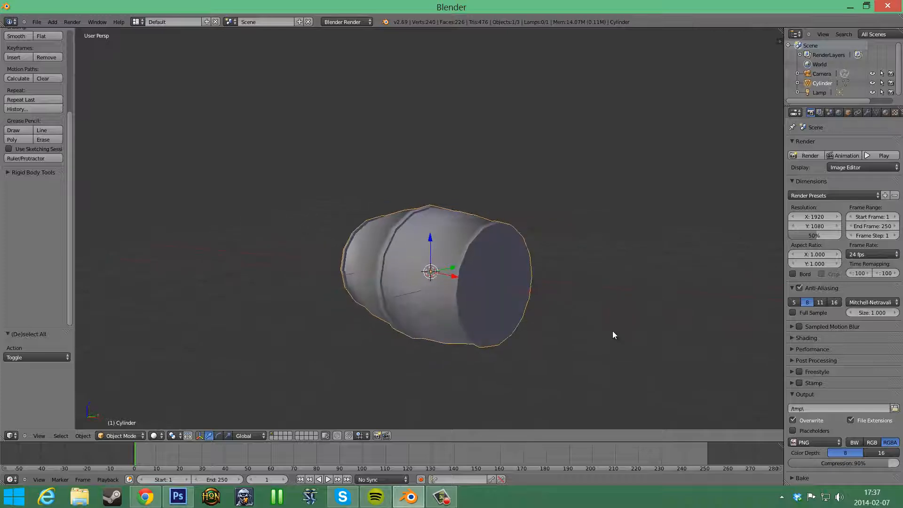
middle_click_drag(614, 335, 682, 337)
key("r")
type("y")
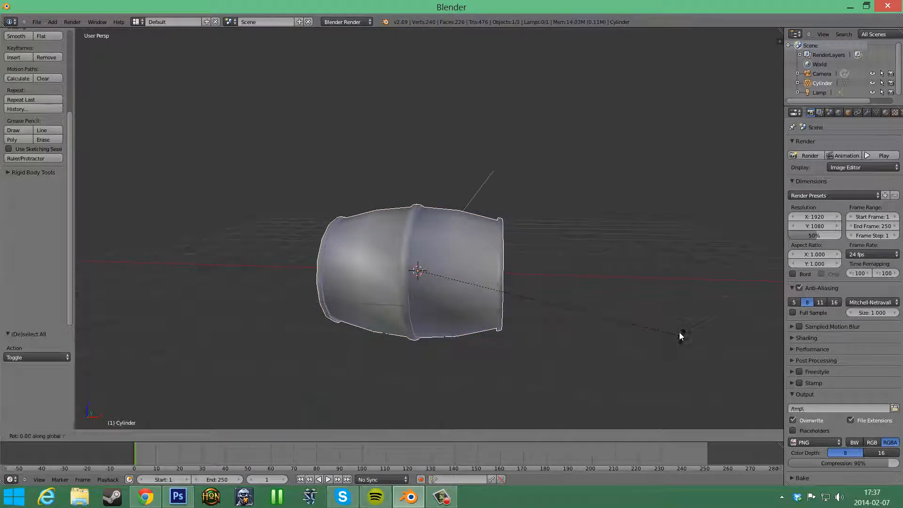
type("90")
key("Return")
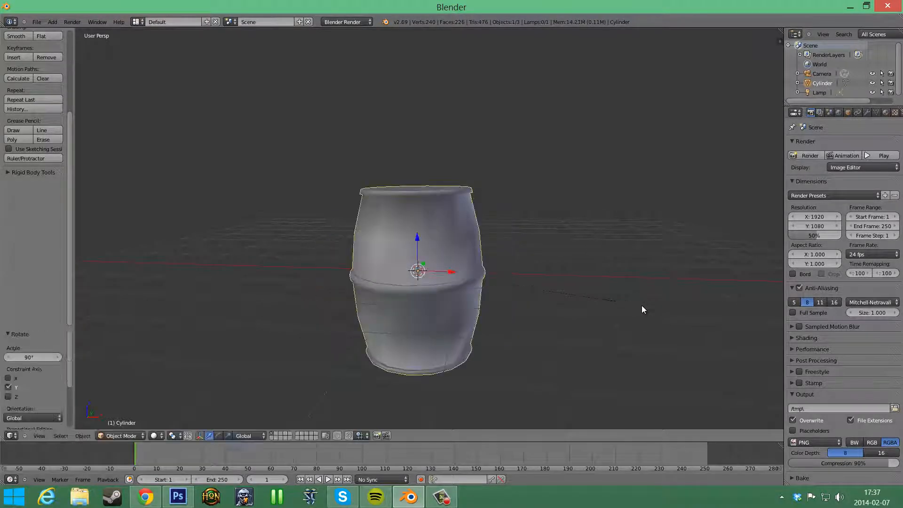
middle_click_drag(643, 309, 542, 256)
left_click_drag(409, 248, 410, 161)
middle_click_drag(537, 227, 442, 234)
In Edit Mode, select the barrel's top and bottom cap faces and extrude them in place.
key("Tab")
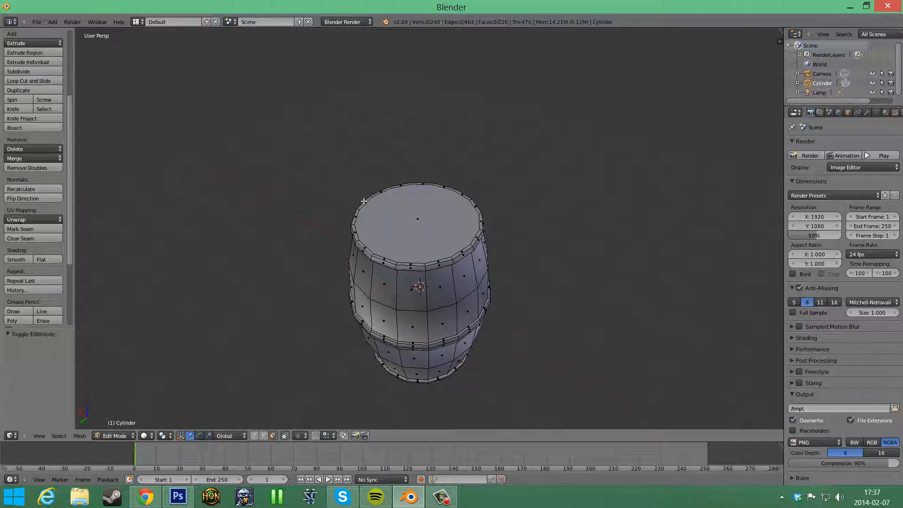
right_click(438, 205)
middle_click_drag(532, 312, 438, 263)
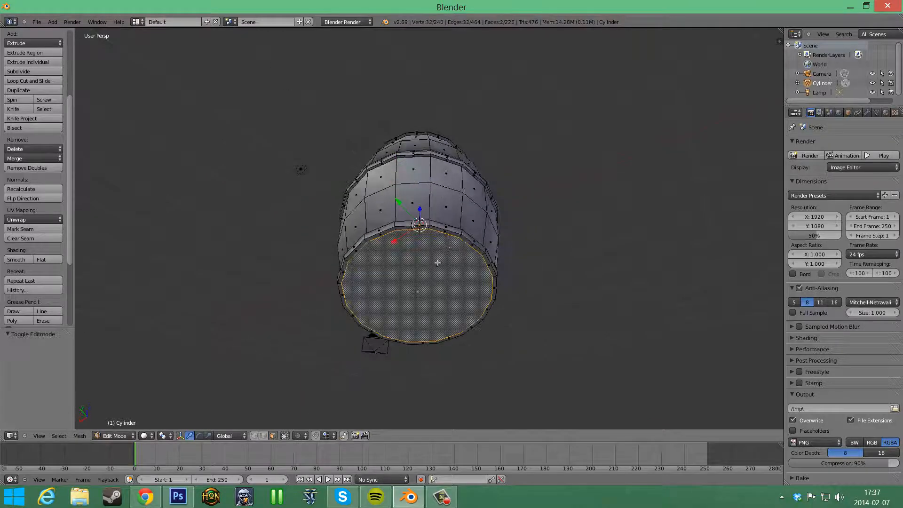
middle_click_drag(517, 186, 546, 300)
key("e")
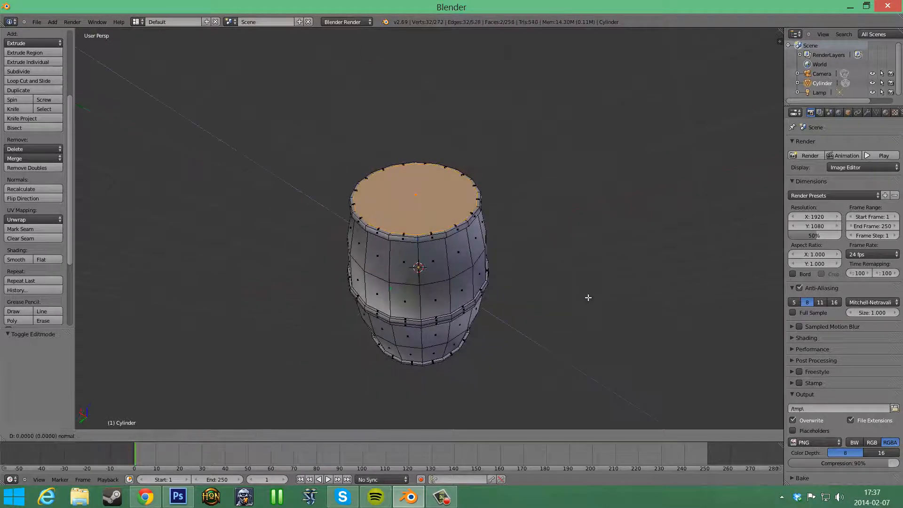
right_click(587, 298)
Recess the extruded caps by scaling them along the Z axis by about 0.95.
middle_click_drag(585, 332, 492, 258)
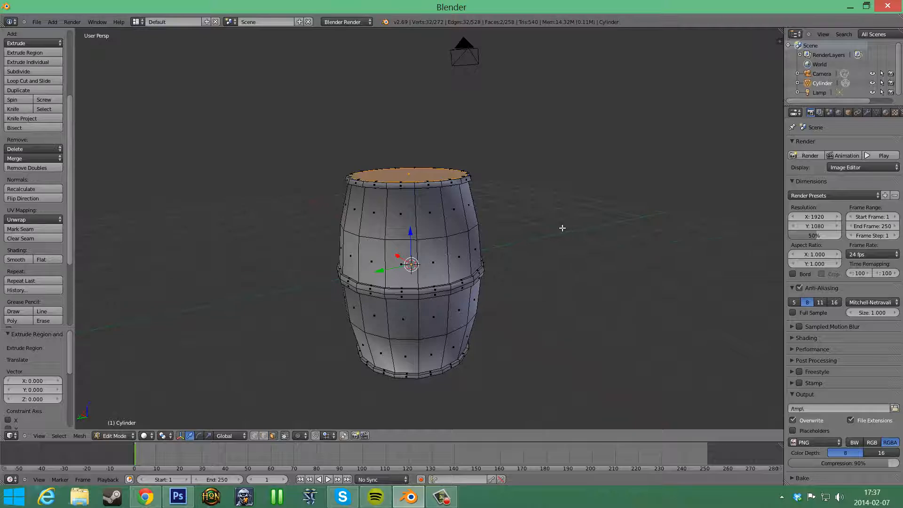
middle_click_drag(563, 227, 546, 228)
key("s")
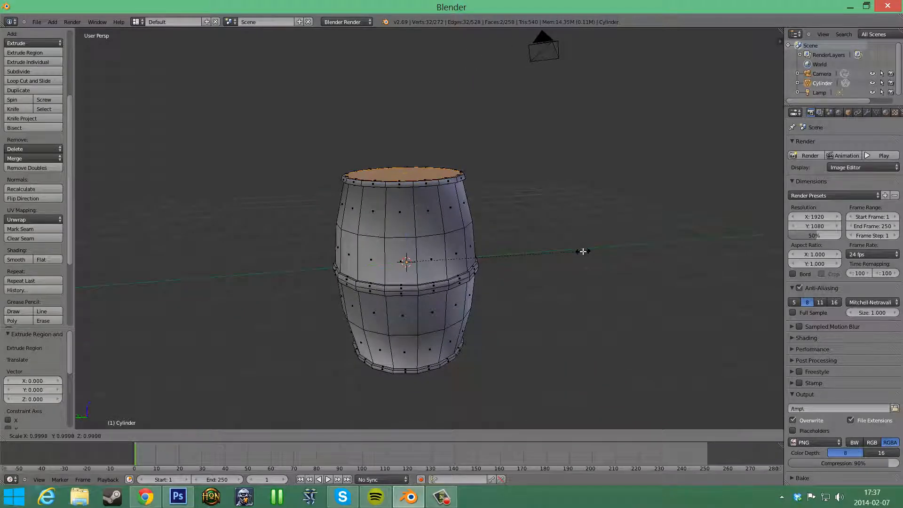
key("z")
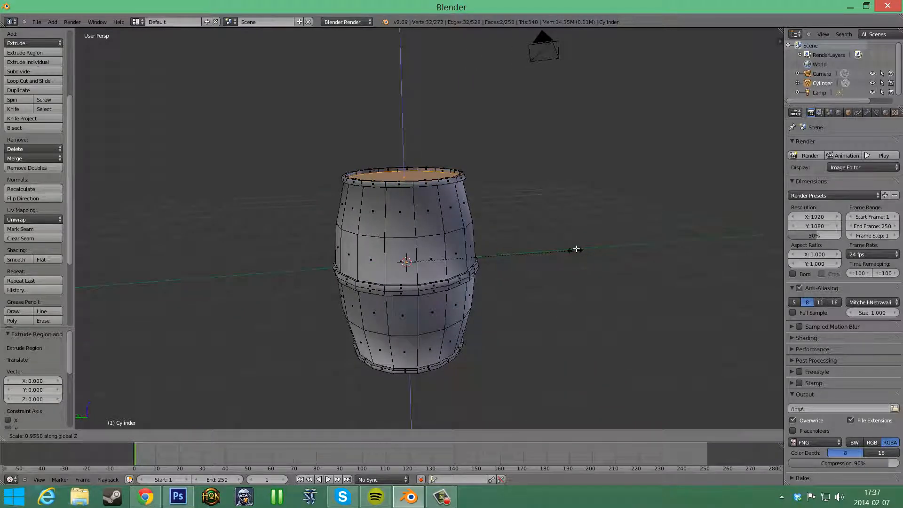
left_click(574, 249)
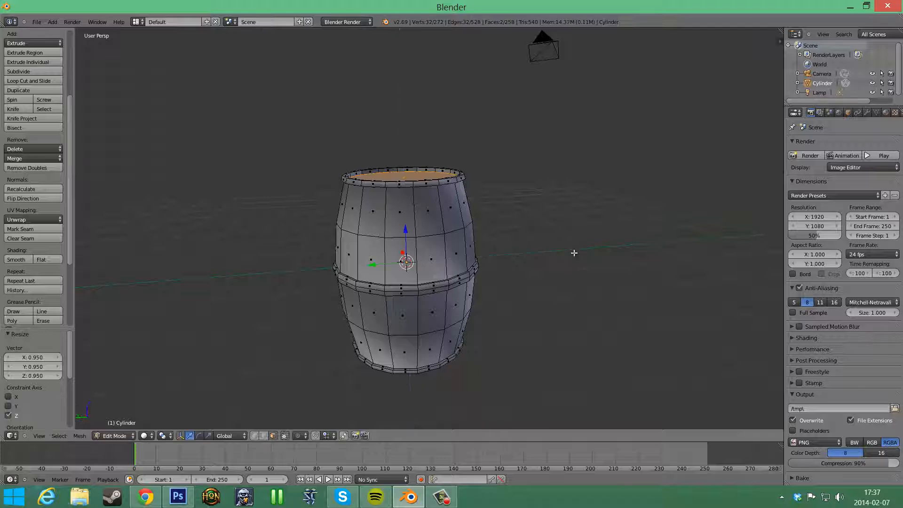
Inspect the recessed caps and the overall barrel shape up close and from a distance in Object Mode.
middle_click_drag(535, 257, 534, 272)
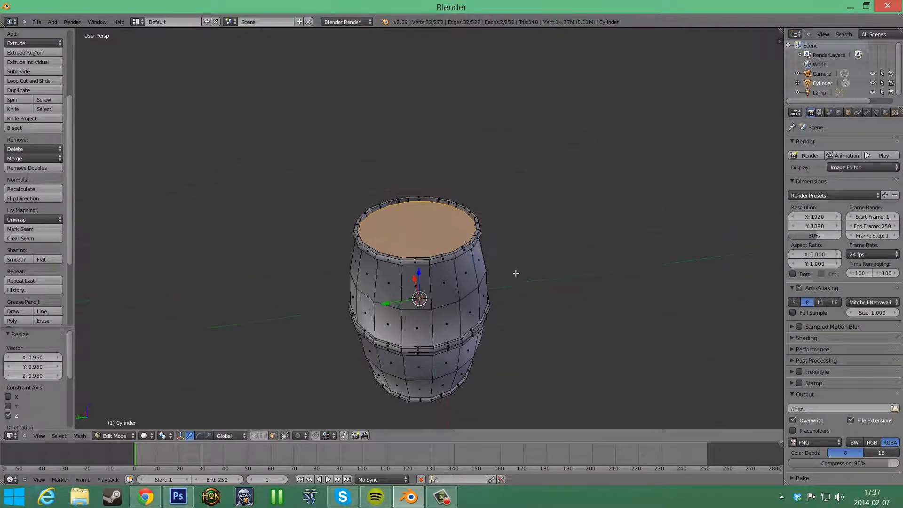
key("Tab")
scroll(526, 275, "up", 10)
middle_click_drag(614, 269, 585, 276)
scroll(566, 312, "down", 5)
scroll(535, 308, "down", 6)
scroll(583, 276, "up", 5)
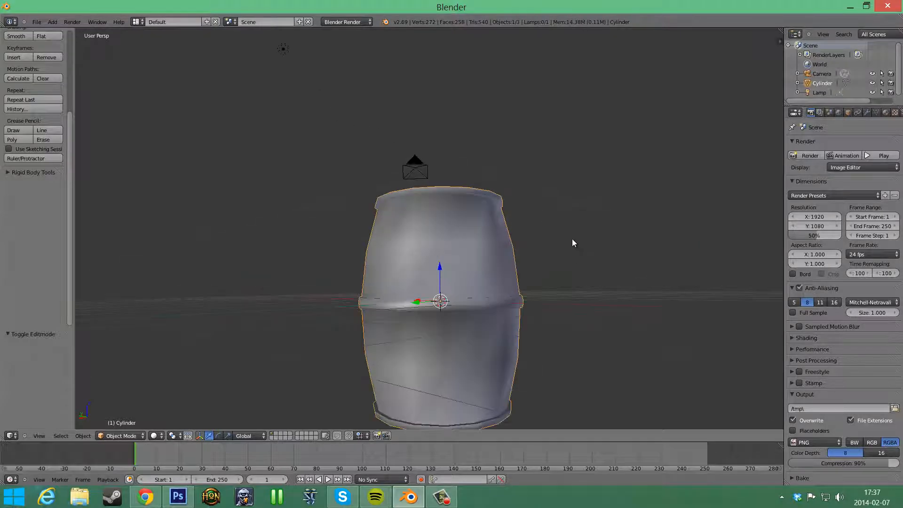
In Edit Mode, add one edge loop just above and one just below the existing ring in the barrel's lower half.
key("Tab")
middle_click_drag(579, 313, 447, 258)
key("ctrl+r")
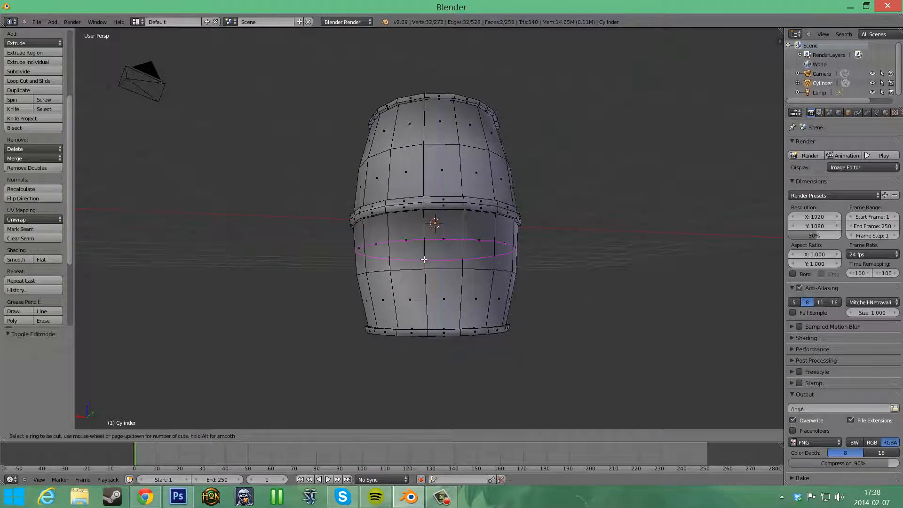
left_click(424, 259)
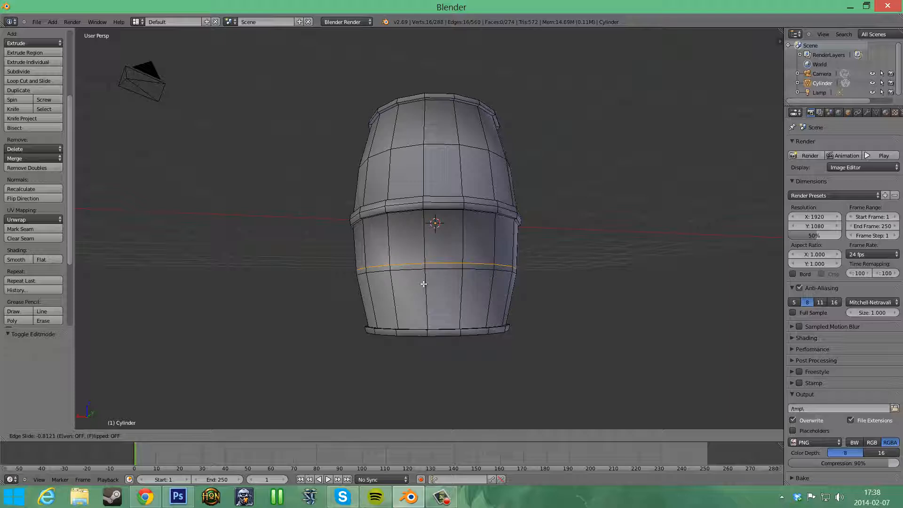
type("0")
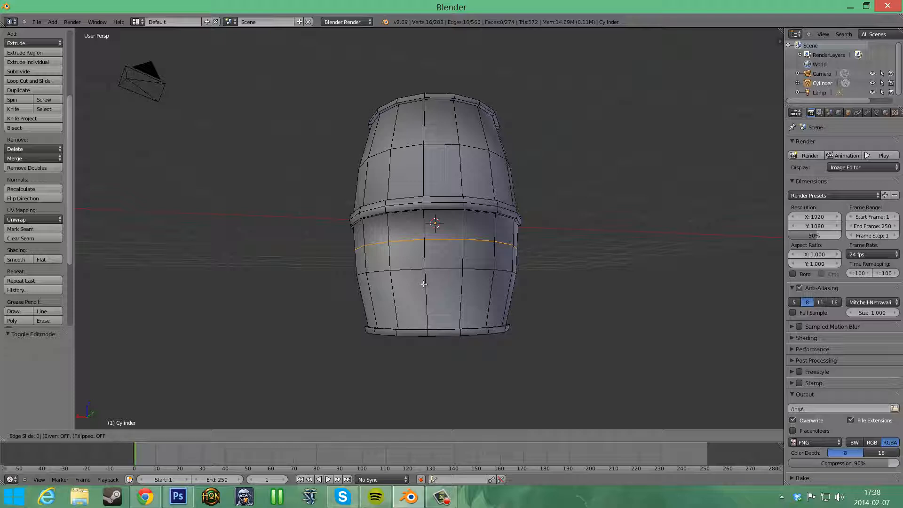
key("Return")
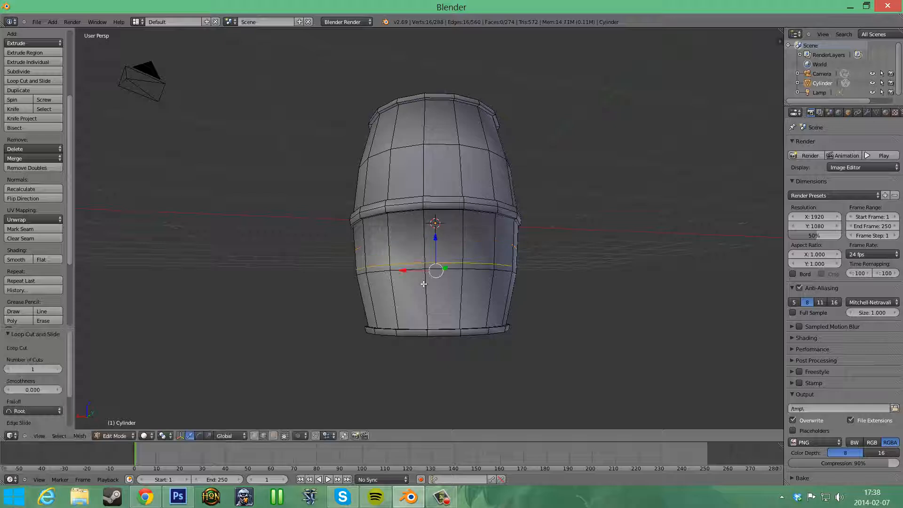
key("ctrl+r")
left_click(425, 286)
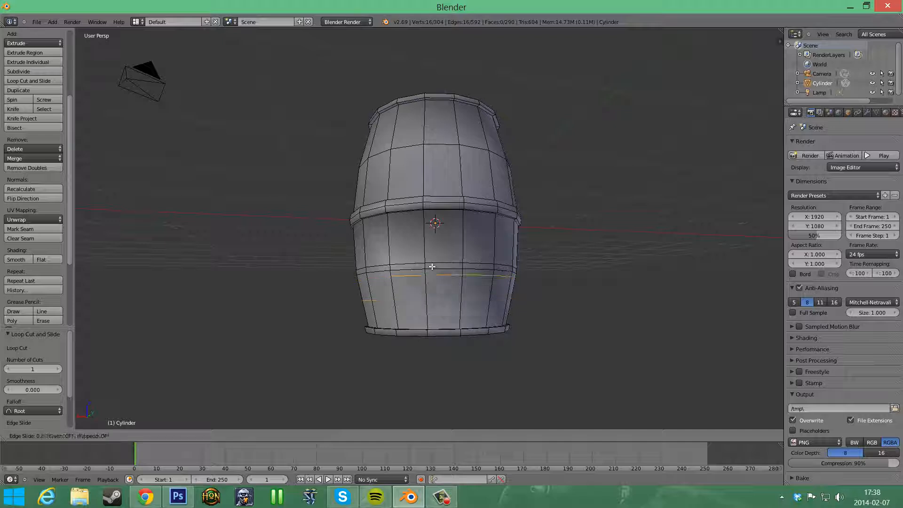
left_click(432, 266)
Add one edge loop just below and one just above the existing ring in the barrel's upper half.
middle_click_drag(452, 166, 448, 230, "shift")
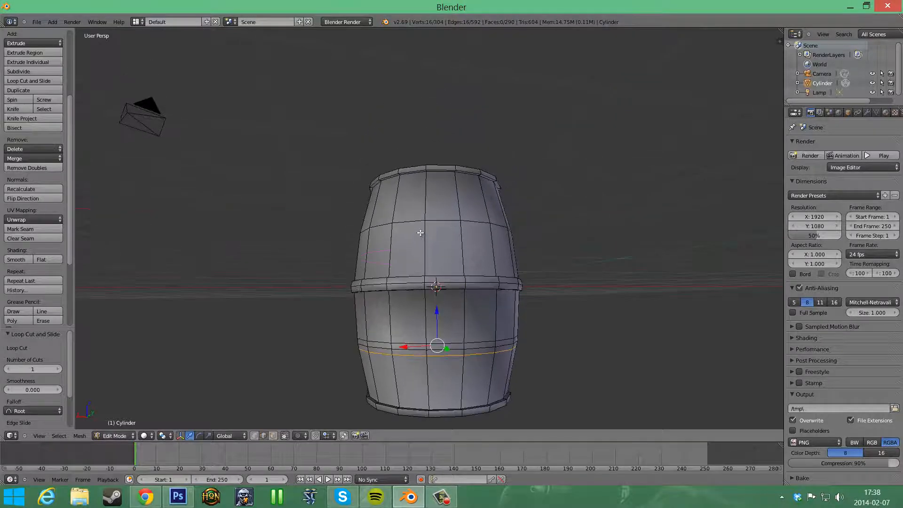
key("ctrl+r")
left_click(426, 236)
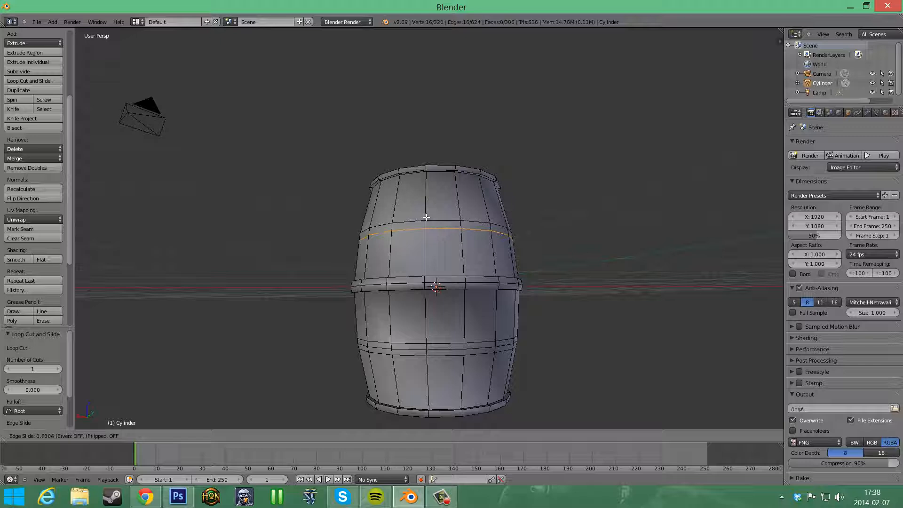
left_click(427, 217)
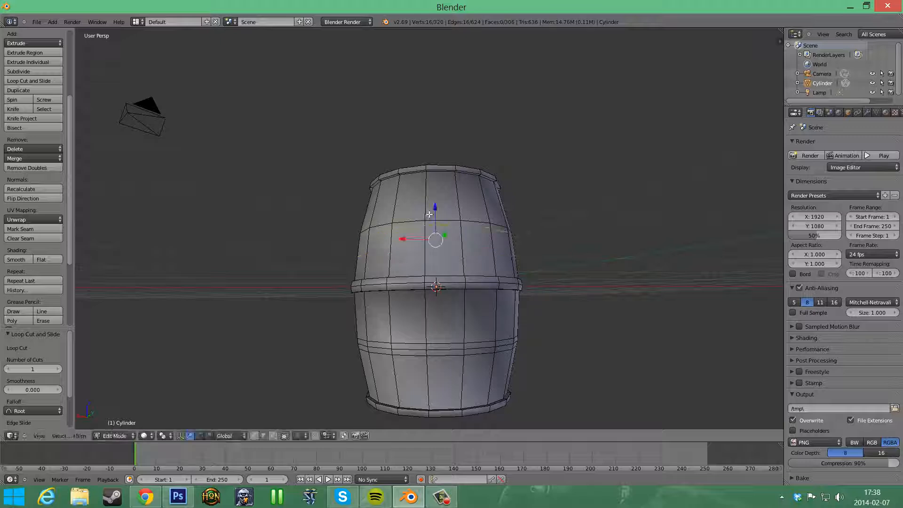
key("ctrl+r")
left_click(430, 212)
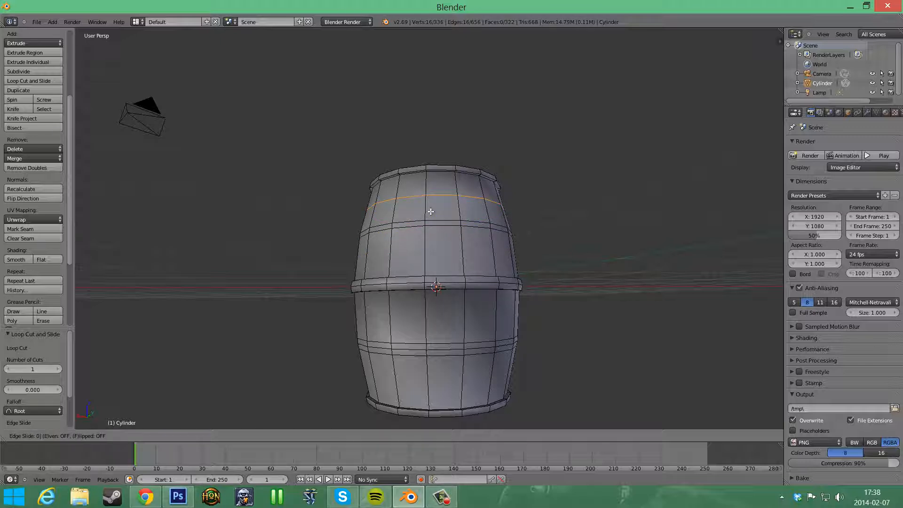
left_click(431, 211)
Select the narrow face loops around the lower and upper rings in face select mode and extrude them in place.
left_click(273, 436)
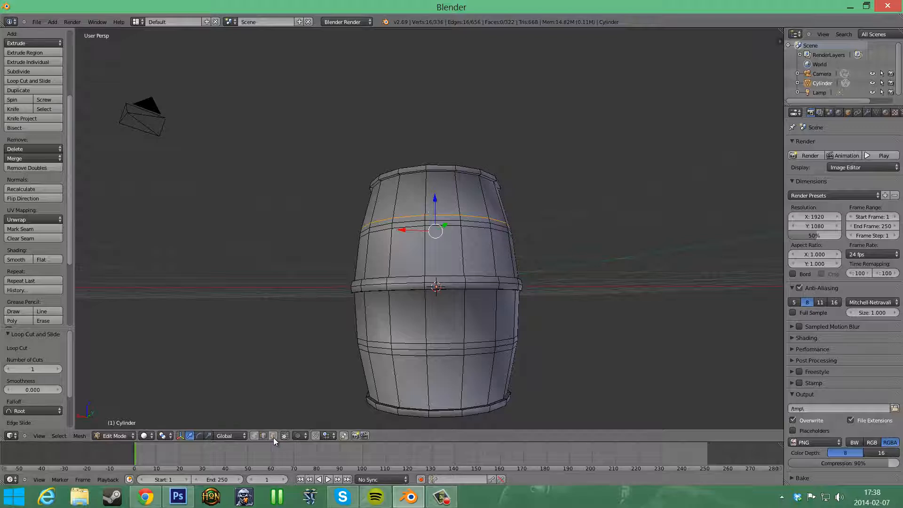
right_click(428, 353, "alt")
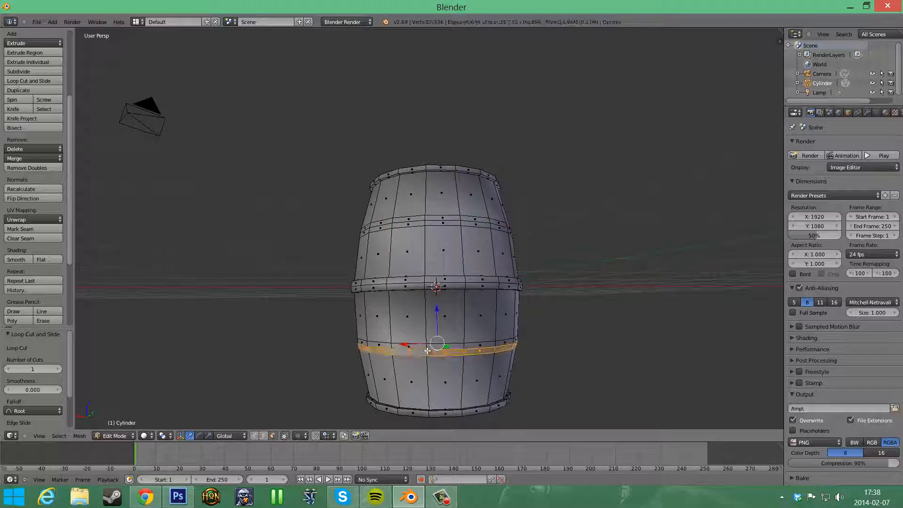
right_click(427, 346, "alt")
right_click(424, 219, "alt+shift")
key("e")
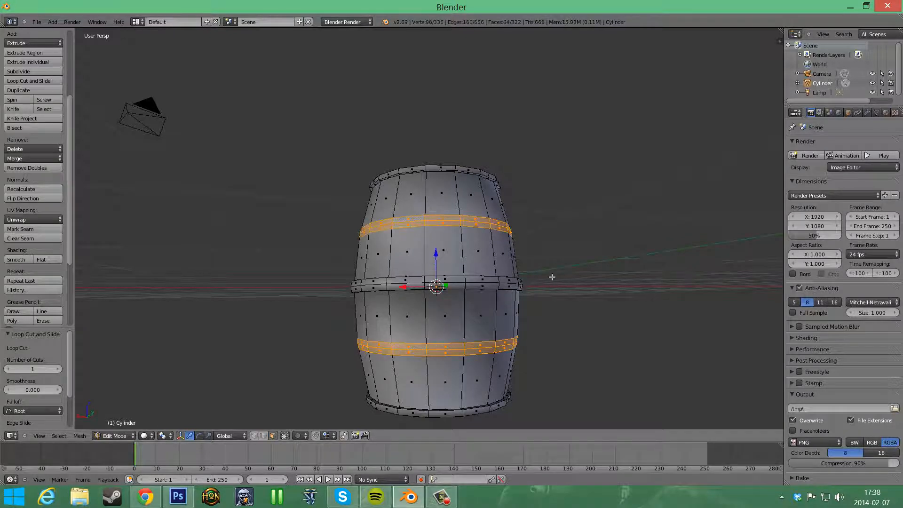
right_click(564, 285)
Raise the two extruded bands into hoops by scaling them outward about 1.05 in X and Y only.
middle_click_drag(565, 285, 583, 306)
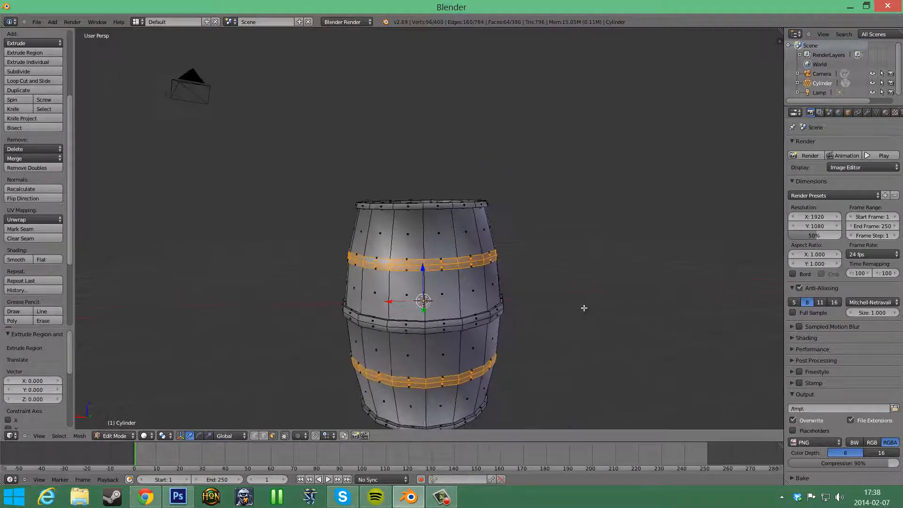
key("s")
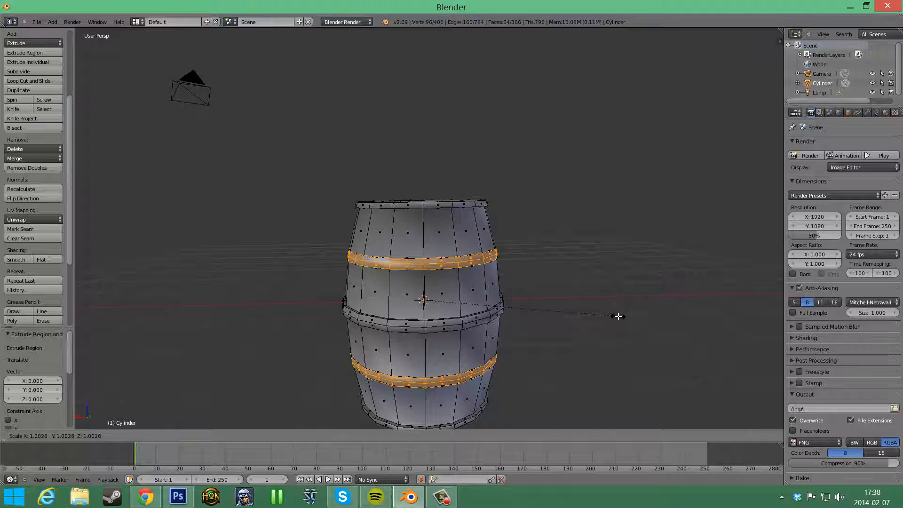
key("shift+z")
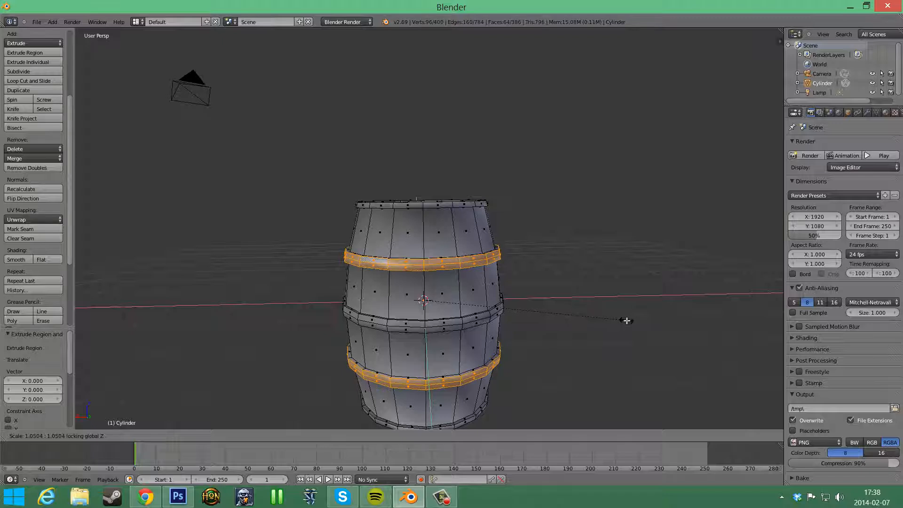
left_click(627, 321)
Deselect the mesh and inspect the hoops and cap of the barrel from several angles and distances in Object Mode.
key("Tab")
scroll(627, 343, "down", 4)
key("a")
middle_click_drag(627, 343, 516, 346)
scroll(592, 338, "up", 6)
key("Tab")
scroll(584, 319, "down", 3)
key("a")
key("Tab")
scroll(524, 269, "up", 5)
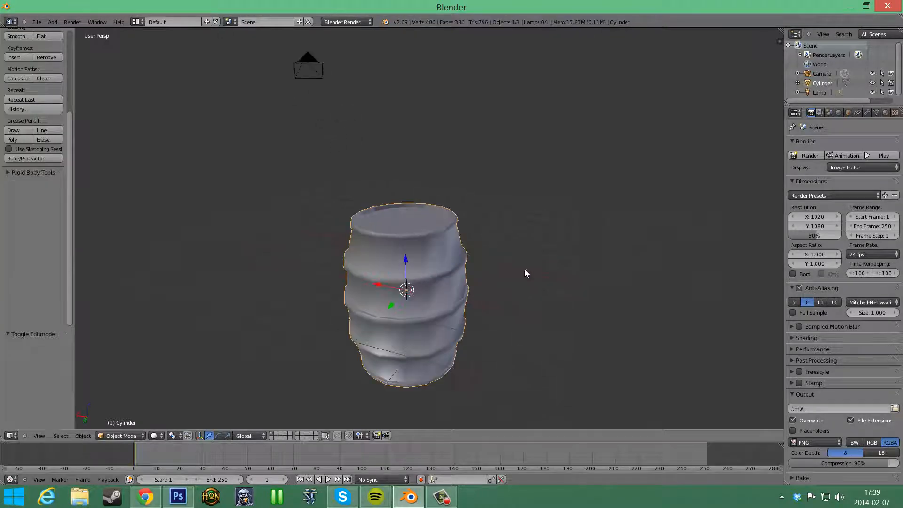
middle_click_drag(524, 269, 561, 320)
scroll(584, 294, "down", 4)
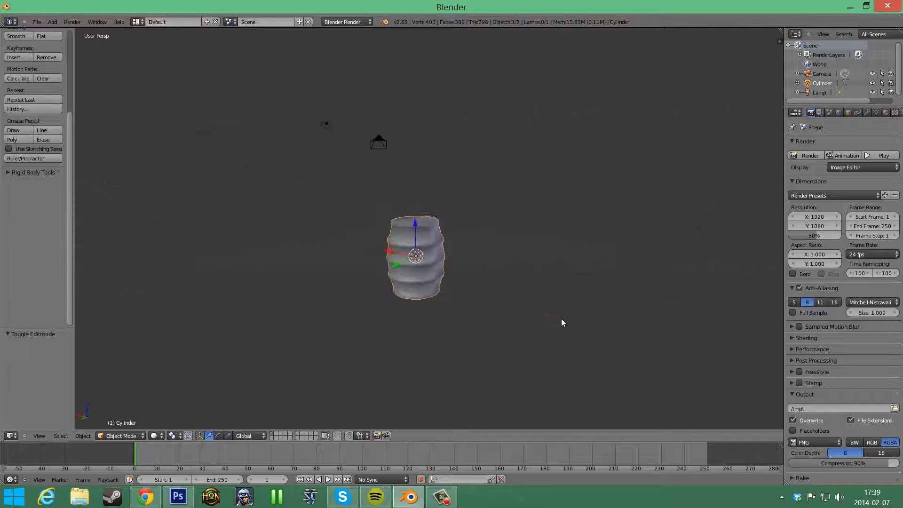
scroll(569, 325, "up", 1)
scroll(568, 327, "up", 3)
middle_click_drag(616, 339, 631, 397)
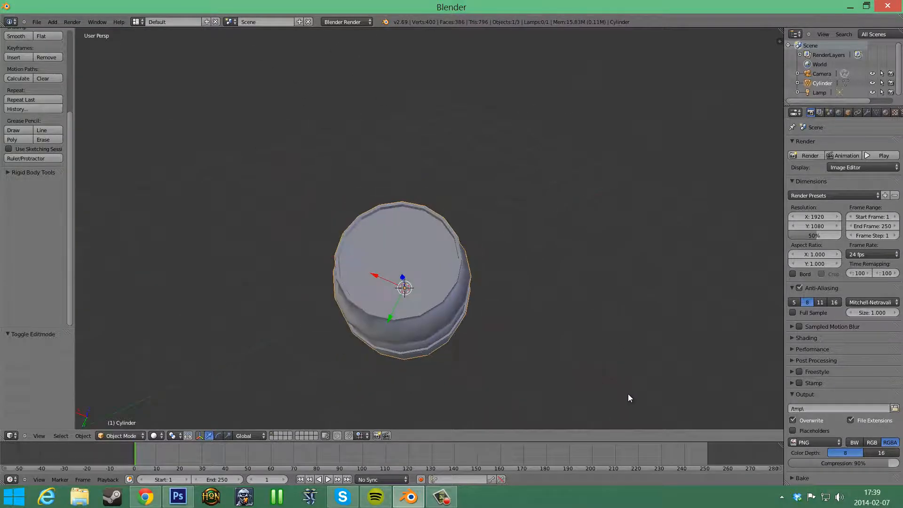
scroll(596, 335, "up", 2)
middle_click_drag(596, 336, 705, 362)
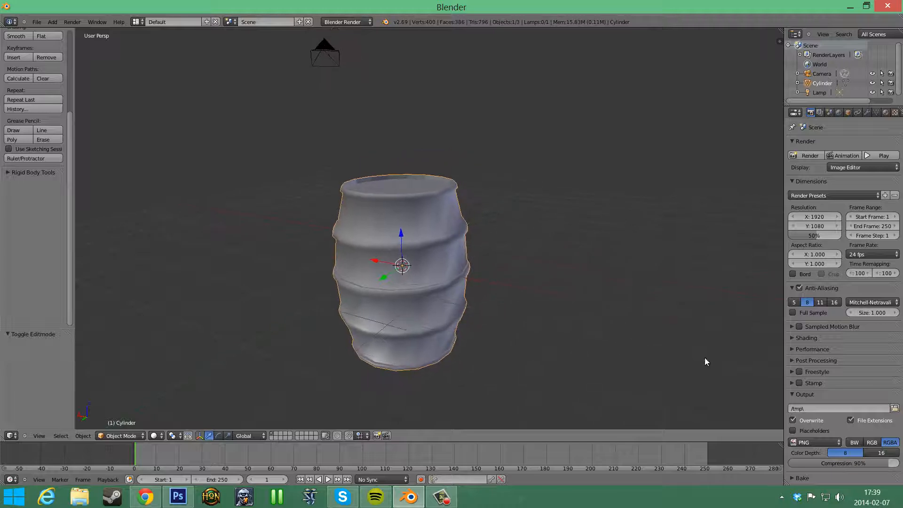
Switch the barrel to Edit Mode and back to Object Mode.
left_click(124, 435)
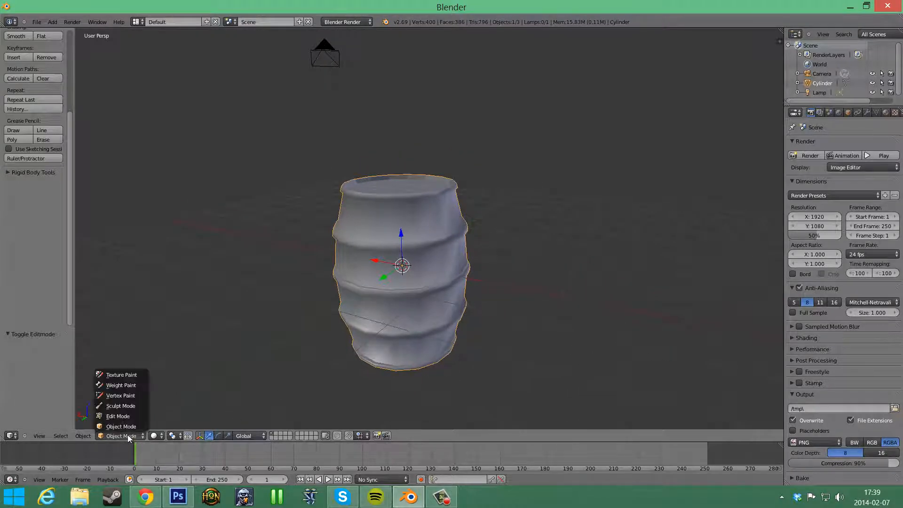
left_click(116, 418)
left_click(121, 435)
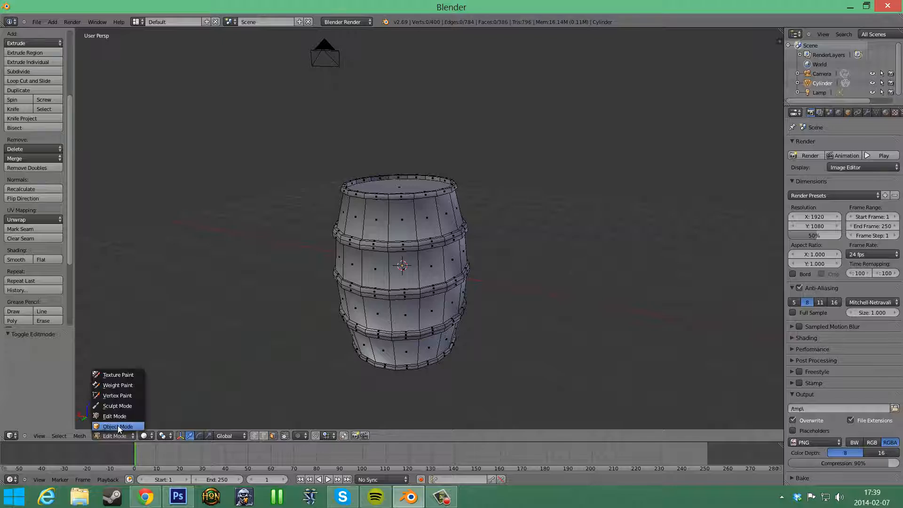
left_click(120, 426)
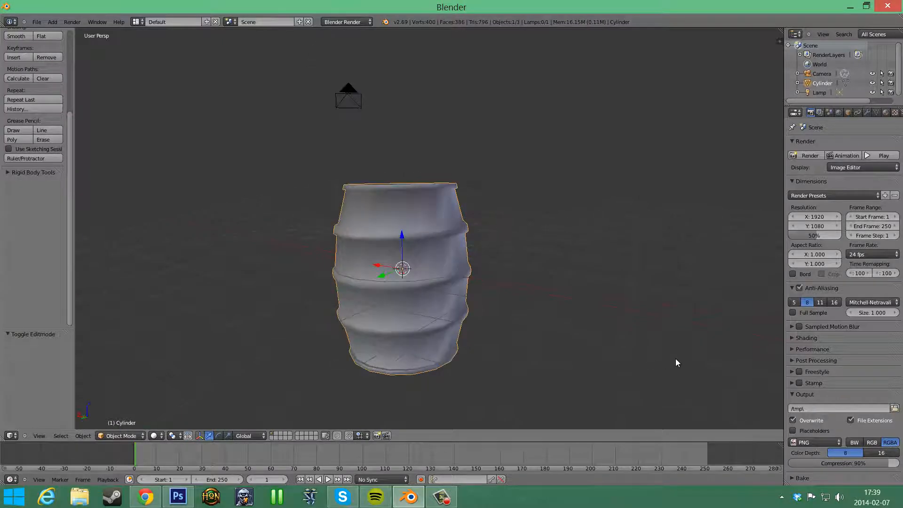
Scale the whole barrel by about 0.967 in X and Y, and by about 0.947 along Z.
key("s")
key("x")
key("shift+z")
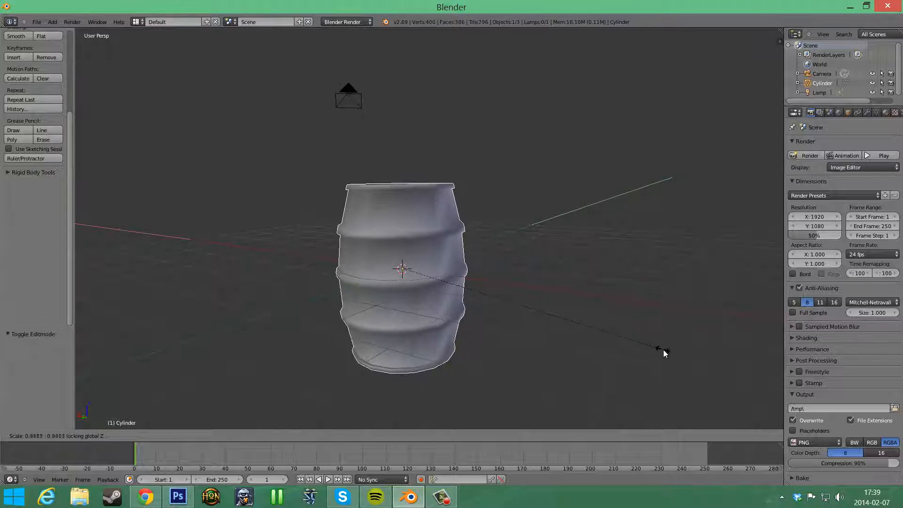
left_click(687, 350)
key("s")
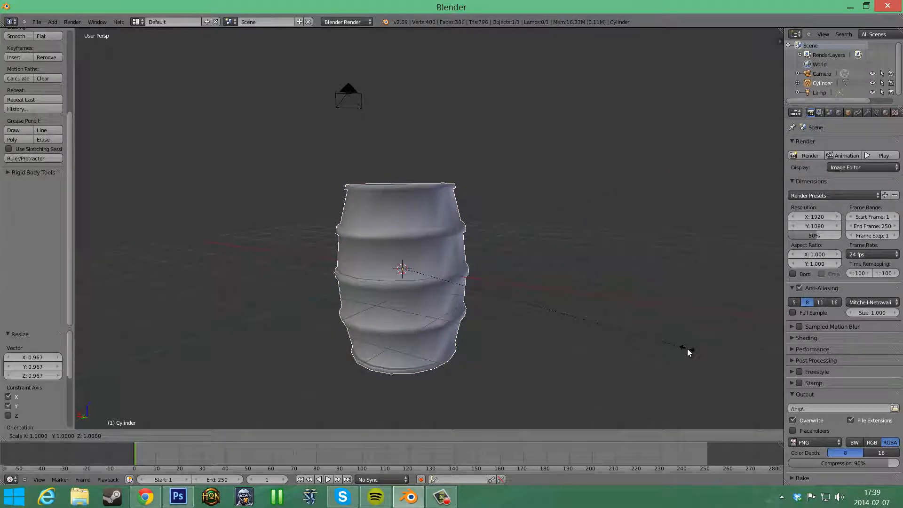
key("z")
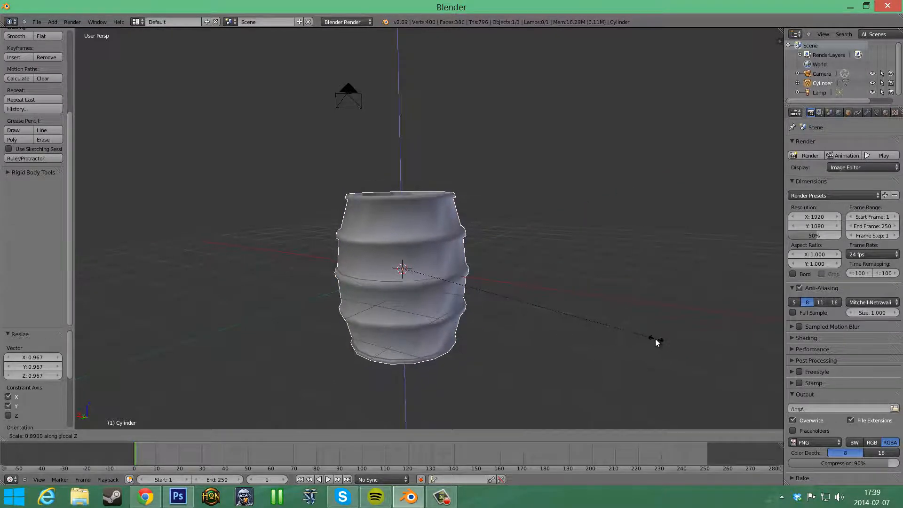
left_click(668, 349)
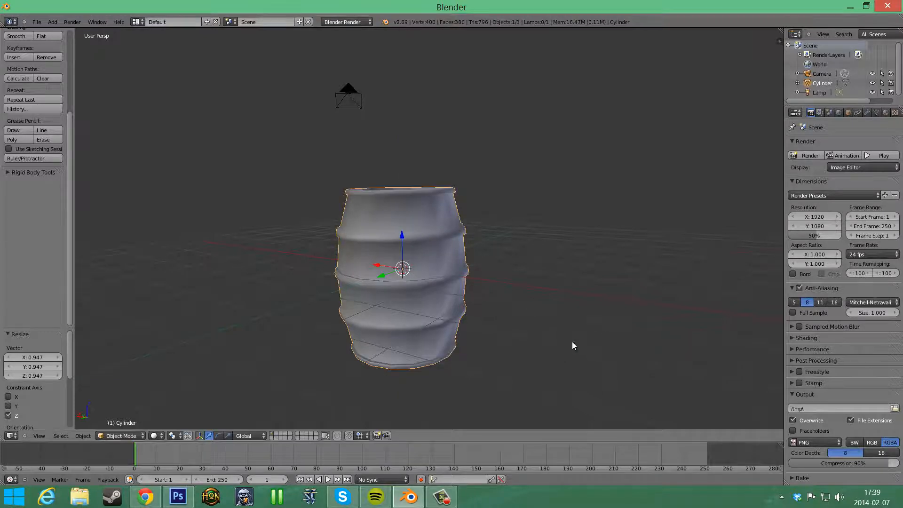
Shrink the whole barrel uniformly to about 0.573 of its size.
middle_click_drag(573, 346, 673, 363)
scroll(679, 358, "down", 3)
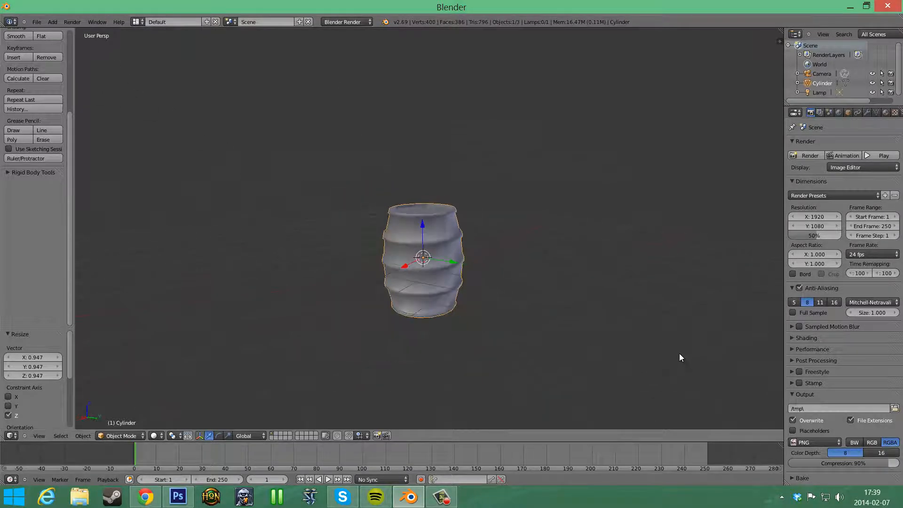
key("s")
left_click(577, 315)
Adjust the barrel's proportions by scaling it 0.9 along Z and about 0.91 in X and Y.
scroll(580, 324, "up", 3)
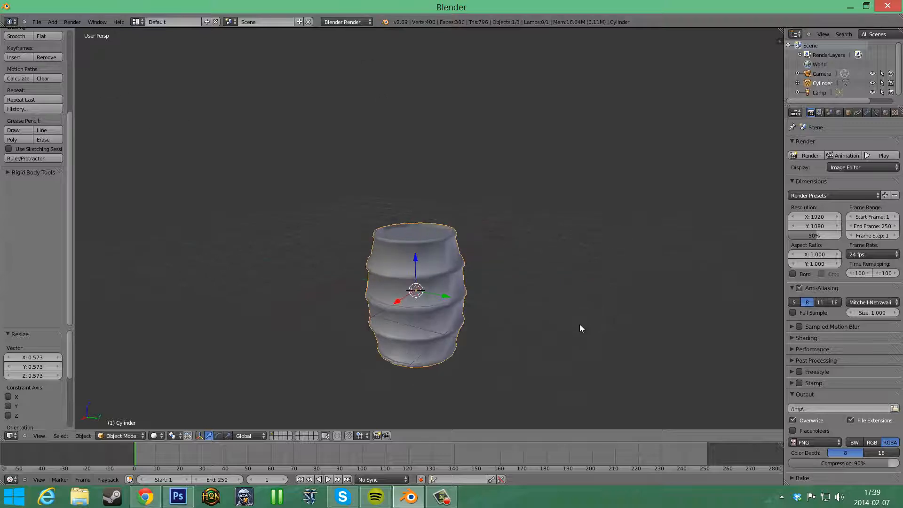
middle_click_drag(579, 323, 541, 369)
key("s")
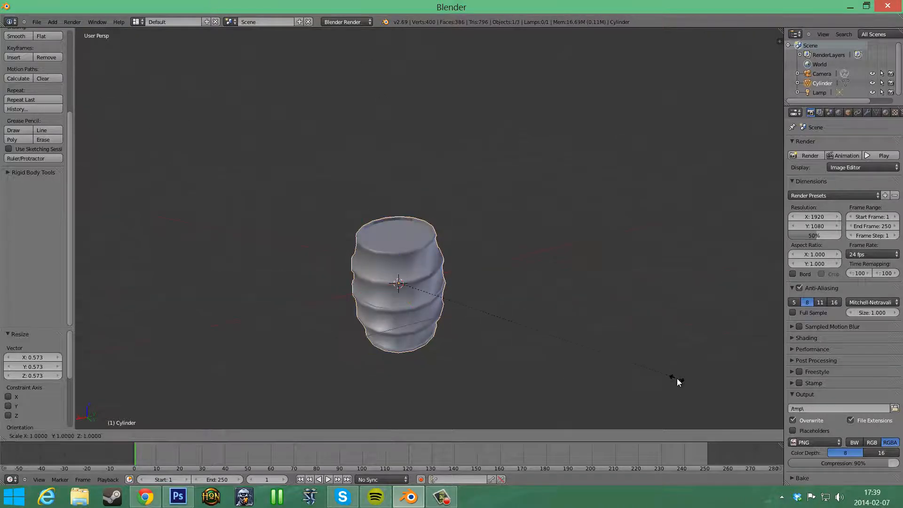
key("z")
left_click(650, 369)
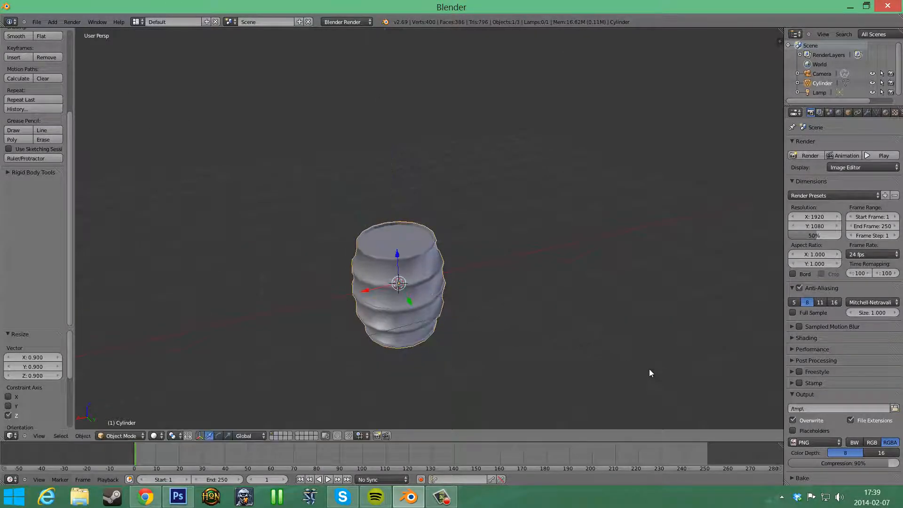
key("s")
key("shift+z")
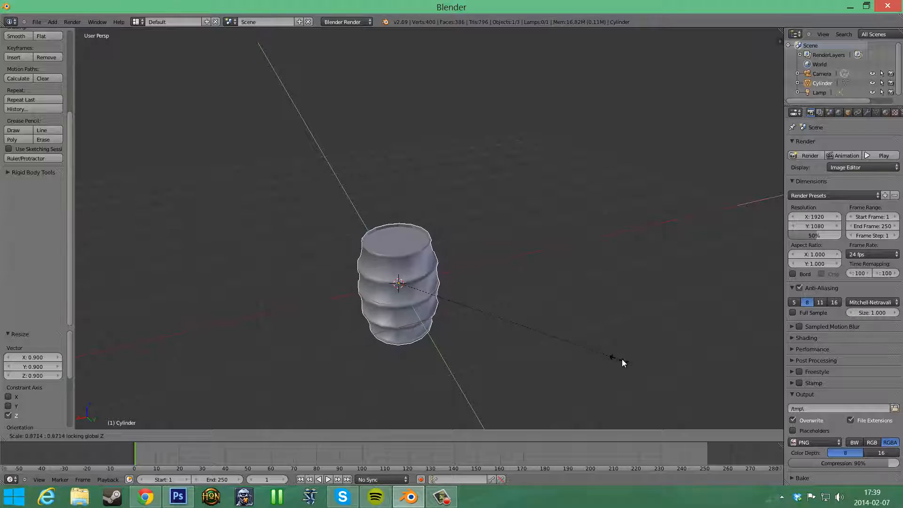
left_click(622, 359)
Raise the barrel along Z to a location of about 0.803 so its base rests at floor level, displaying its transform properties.
middle_click_drag(625, 362, 574, 312)
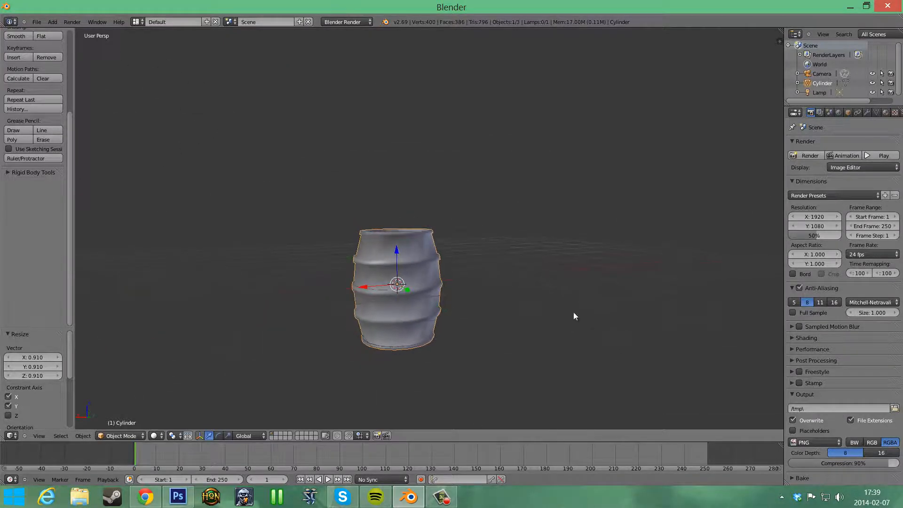
left_click_drag(396, 256, 404, 197)
scroll(488, 264, "up", 3)
middle_click_drag(488, 264, 513, 283)
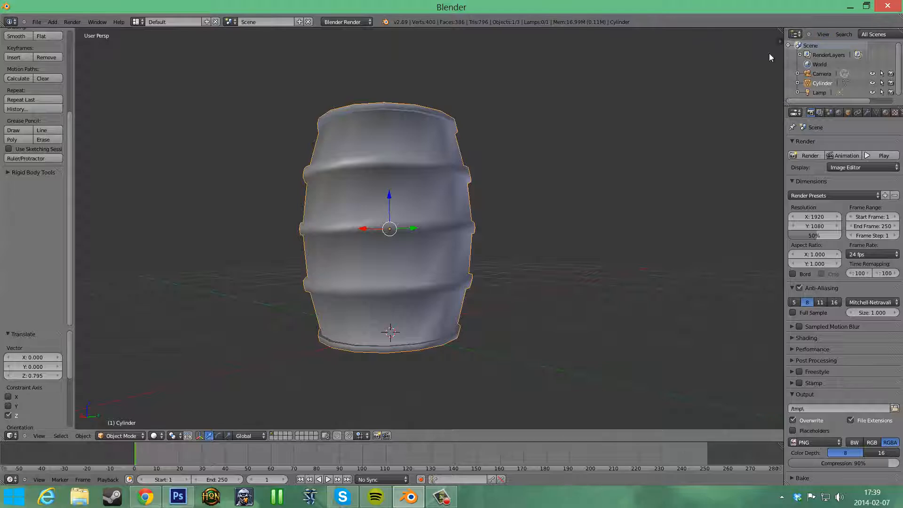
key("n")
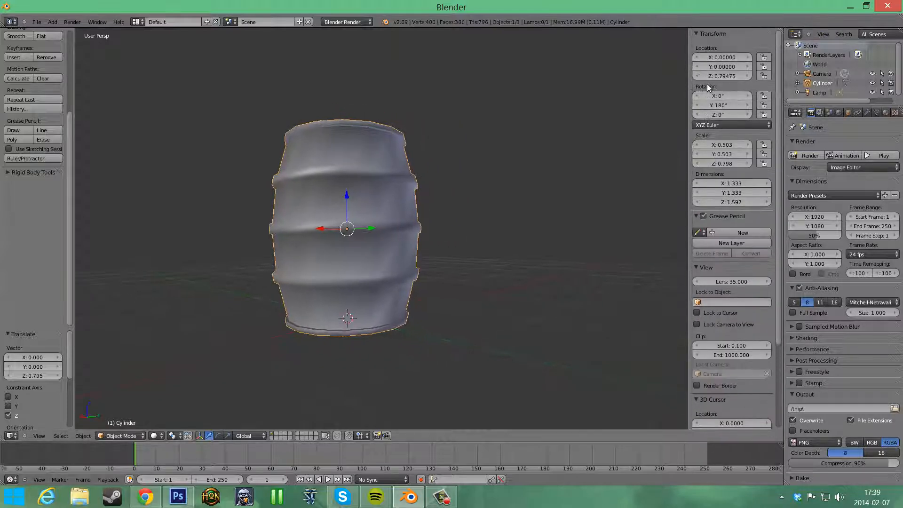
left_click_drag(347, 198, 347, 197)
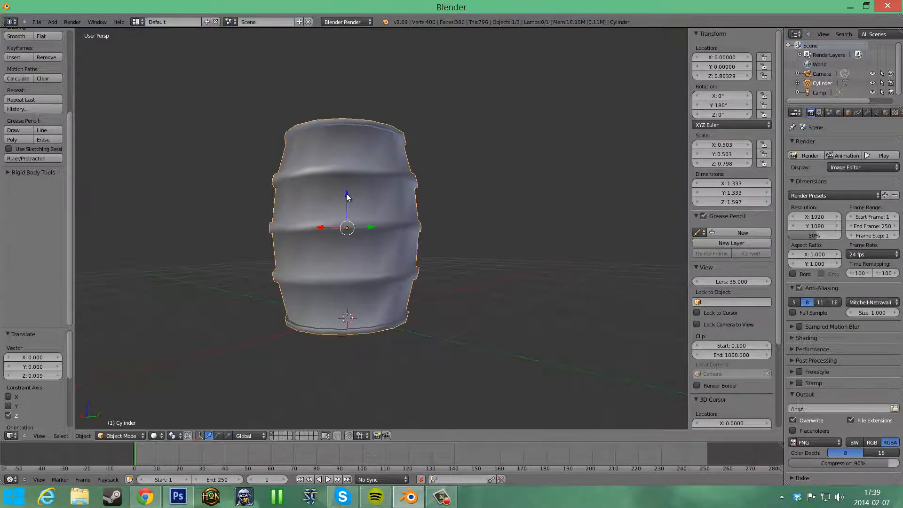
Set the barrel's Z location to 0.80.
middle_click_drag(428, 207, 445, 195)
scroll(487, 251, "up", 4)
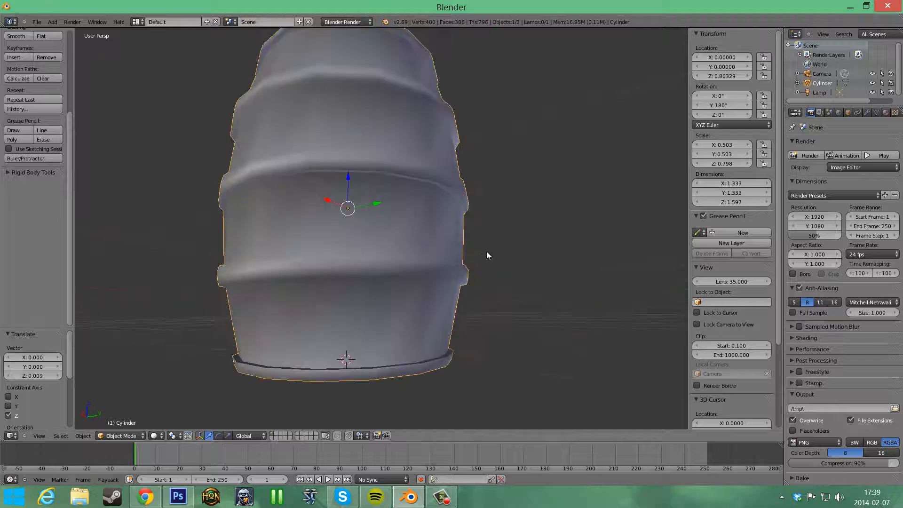
middle_click_drag(486, 251, 504, 238)
left_click(724, 76)
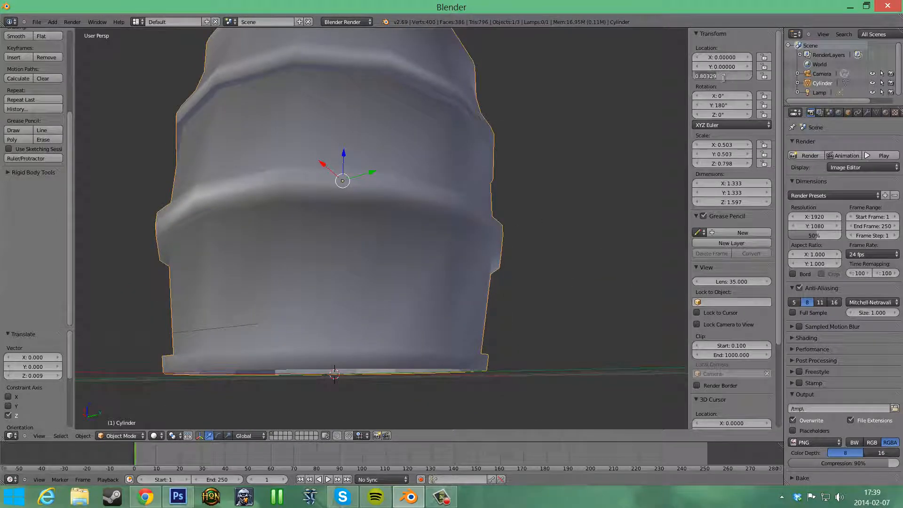
type("0.80")
key("Return")
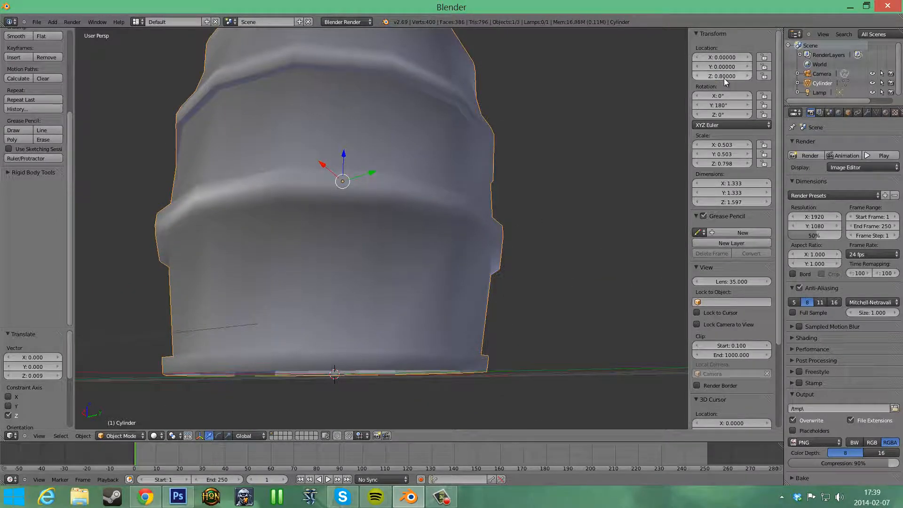
Apply the barrel's location, rotation and scale so its origin sits at the world origin.
middle_click_drag(574, 259, 498, 277)
scroll(481, 289, "down", 2)
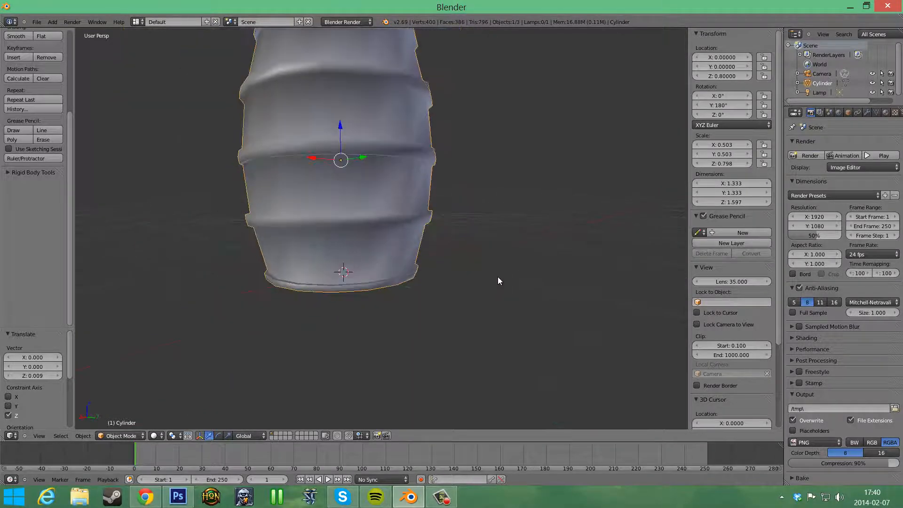
key("ctrl+a")
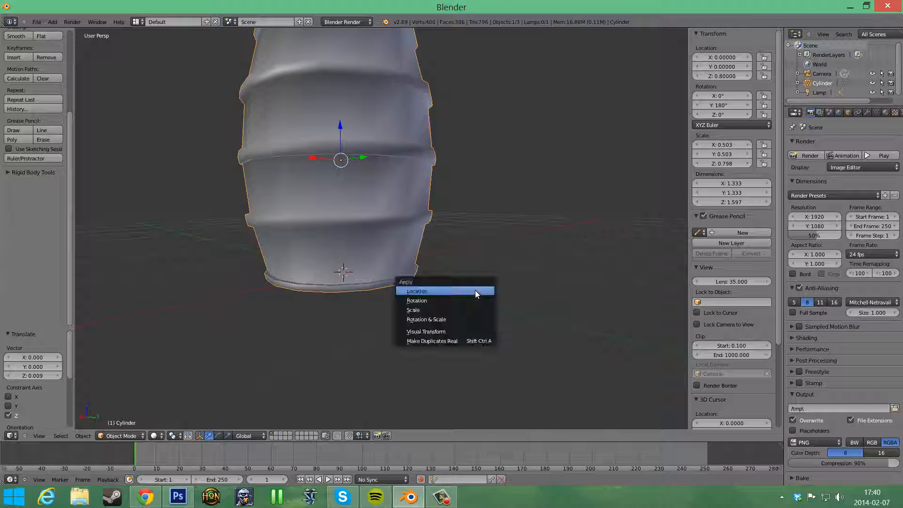
left_click(430, 291)
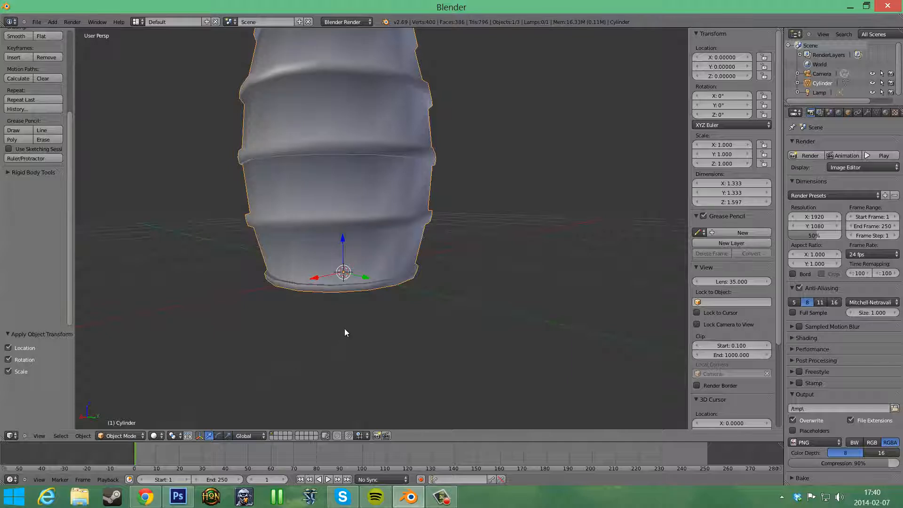
Select the face loops along the upper and lower edges of the hoops just above and below the middle hoop in Edit Mode.
middle_click_drag(344, 332, 420, 382)
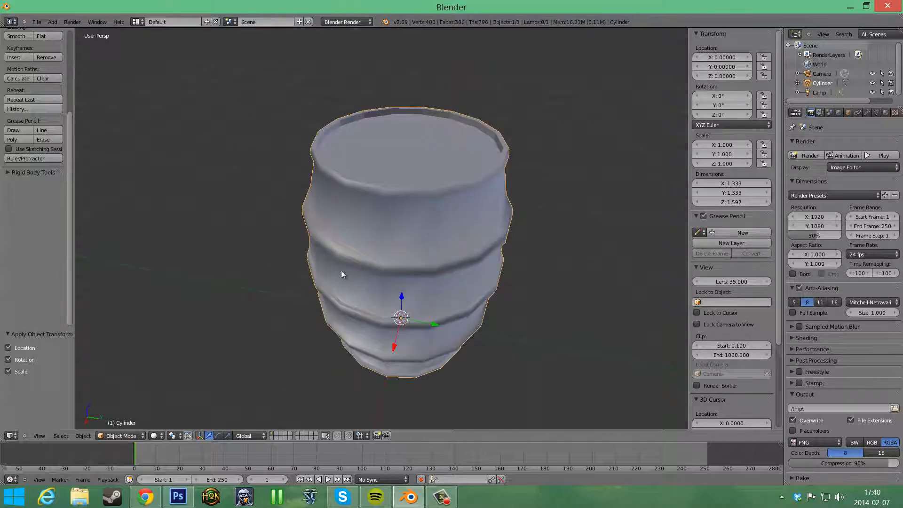
middle_click_drag(315, 312, 395, 273)
scroll(403, 362, "down", 3)
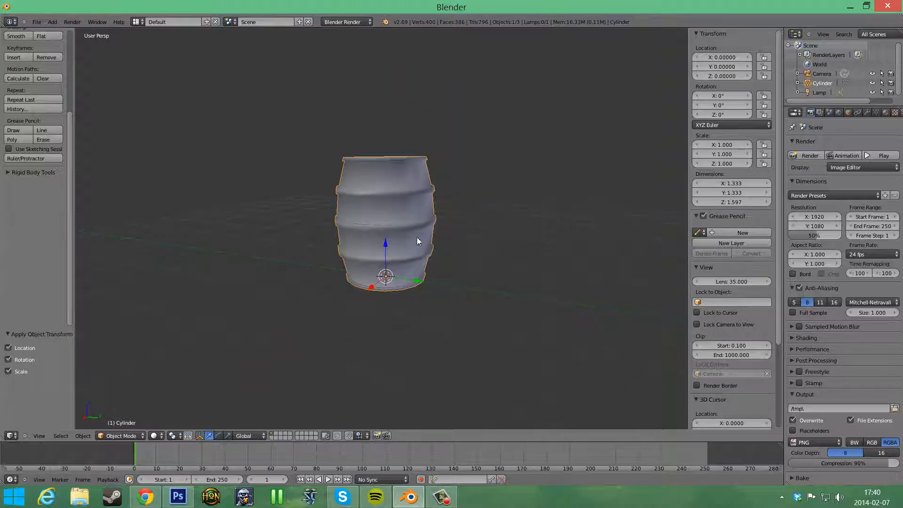
scroll(428, 278, "up", 3)
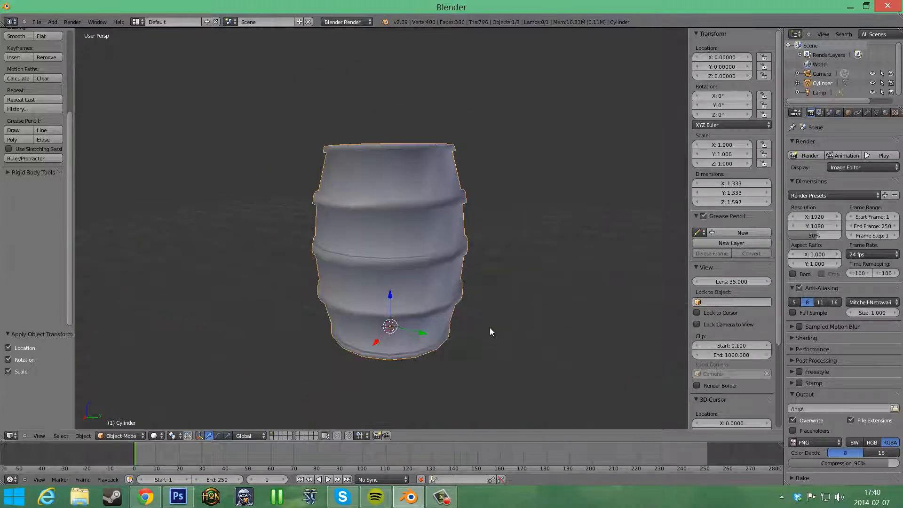
scroll(490, 332, "up", 5)
key("Tab")
middle_click_drag(549, 298, 323, 414)
right_click(409, 351, "alt")
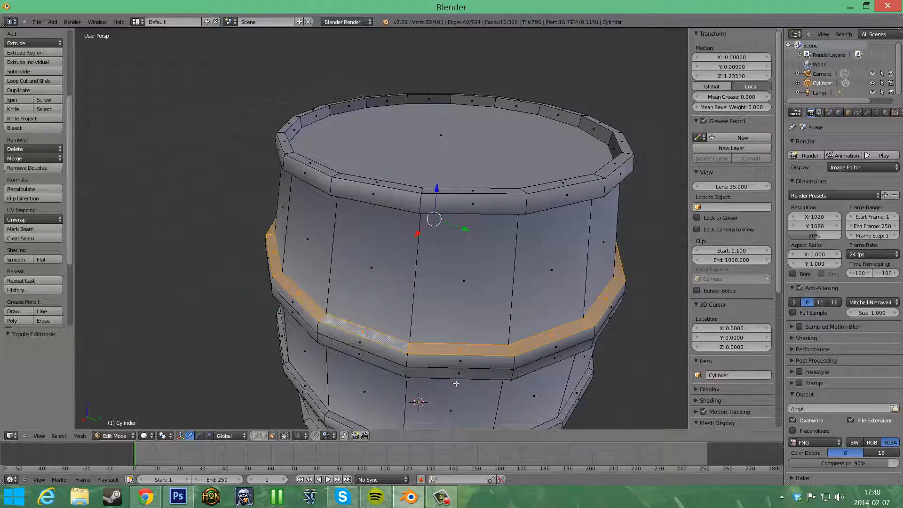
middle_click_drag(409, 351, 449, 279)
scroll(461, 185, "down", 3)
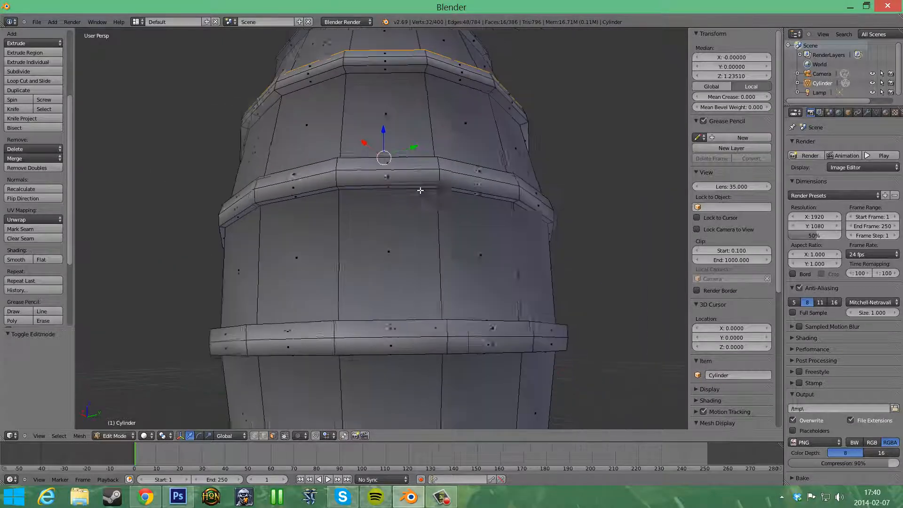
right_click(340, 79, "alt+shift")
middle_click_drag(450, 302, 408, 307)
right_click(339, 366, "alt+shift")
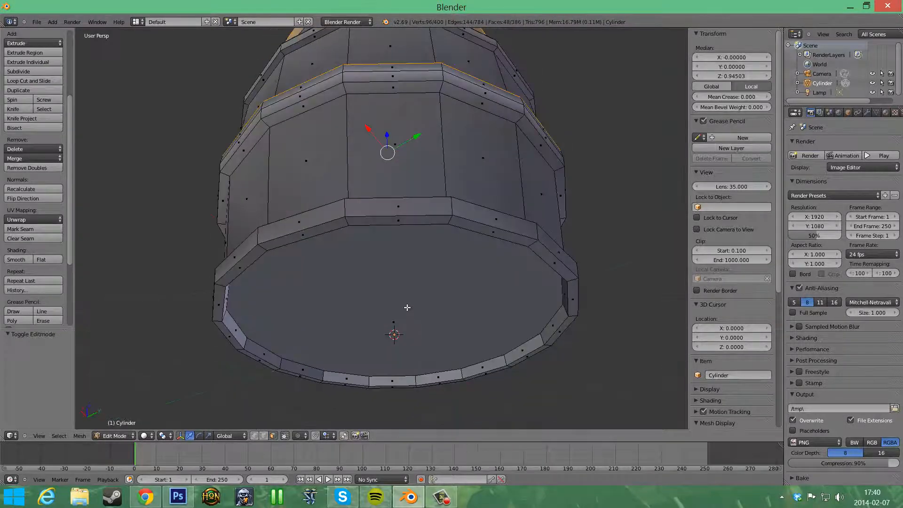
right_click(349, 93, "alt+shift")
scroll(349, 93, "down", 3)
middle_click_drag(350, 93, 514, 216)
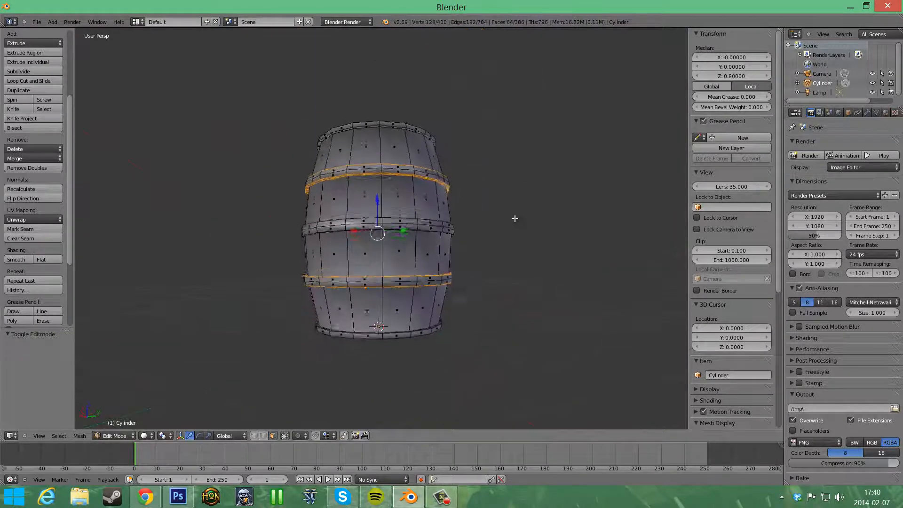
key("Tab")
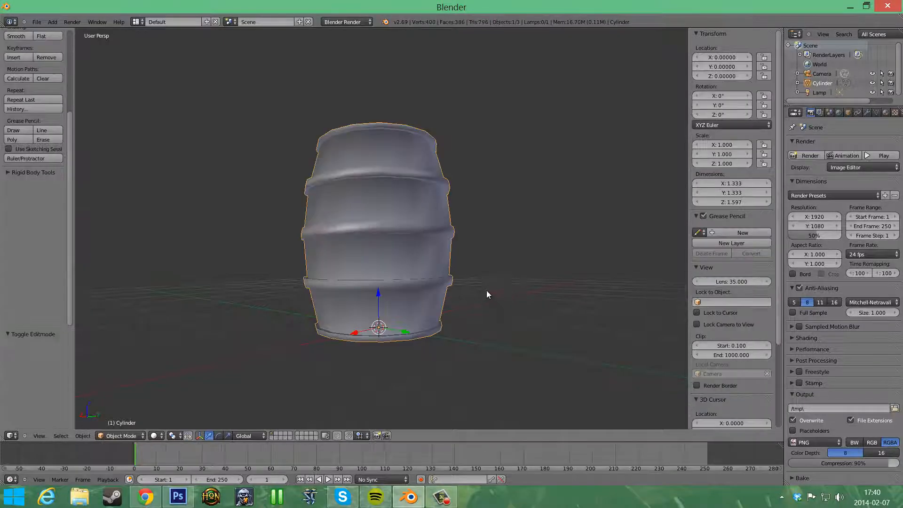
Deselect all of the barrel's geometry in Edit Mode and return to Object Mode.
middle_click_drag(487, 290, 575, 317)
key("Tab")
scroll(473, 331, "down", 2)
key("a")
scroll(518, 314, "up", 5)
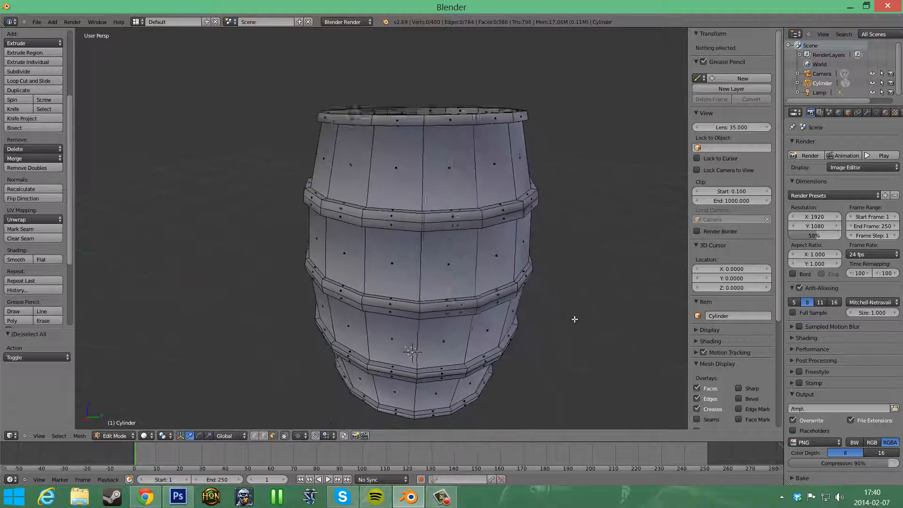
key("Tab")
middle_click_drag(567, 359, 504, 326)
scroll(442, 329, "down", 5)
scroll(504, 326, "up", 2)
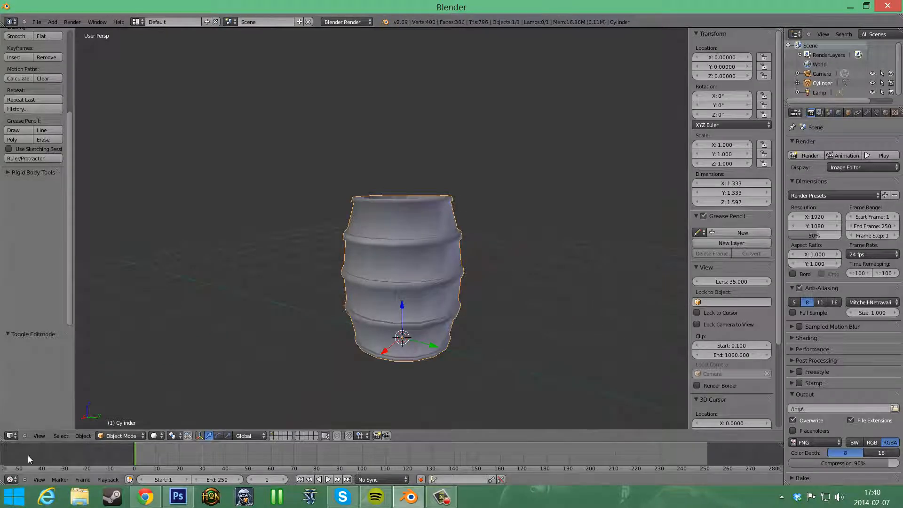
Split the 3D view into two side-by-side areas and turn the new one into a UV/Image Editor.
left_click_drag(7, 438, 241, 438)
left_click(10, 436)
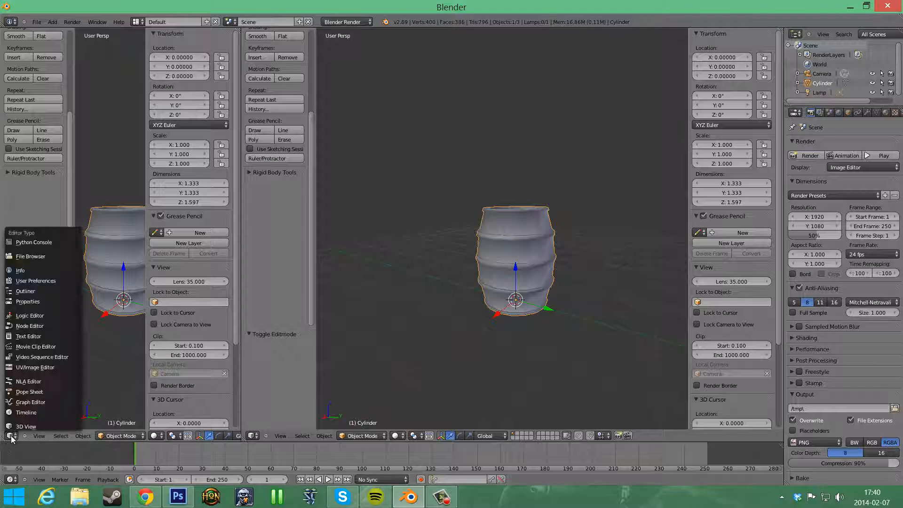
left_click(33, 368)
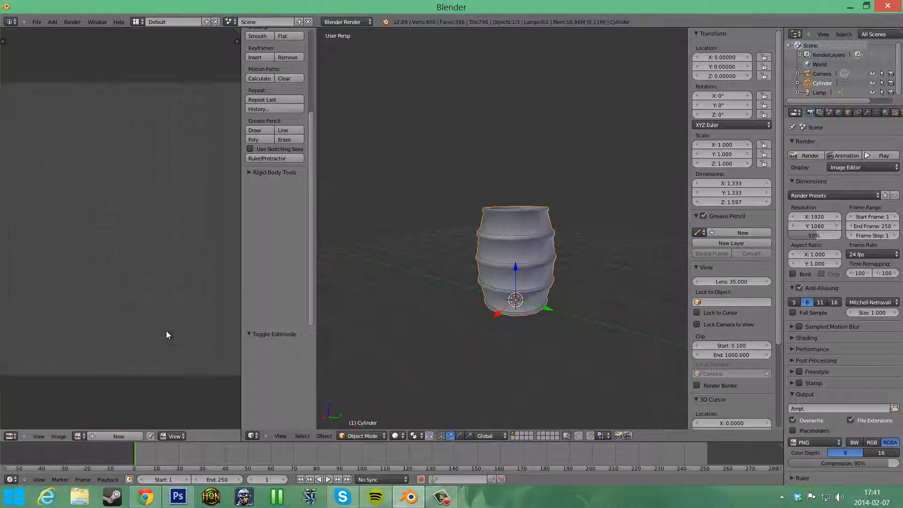
scroll(165, 331, "up", 3)
scroll(167, 319, "down", 1)
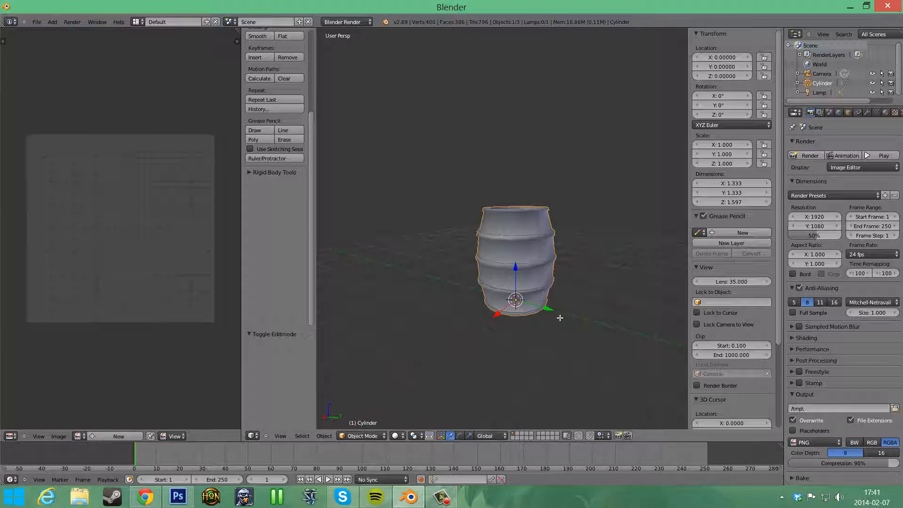
Enter Edit Mode and select the large recessed cap face on top of the barrel.
key("Tab")
middle_click_drag(596, 301, 593, 276)
key("KP_7")
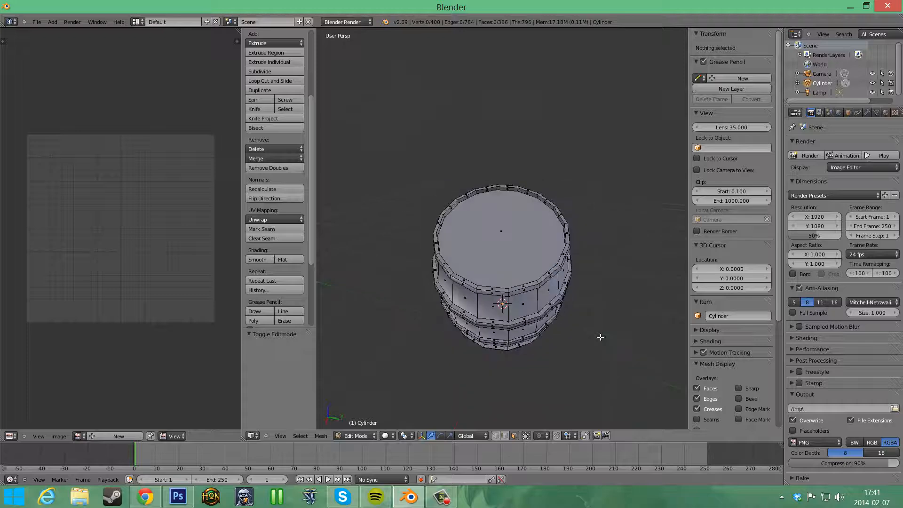
scroll(600, 337, "up", 5)
right_click(524, 276)
scroll(521, 279, "down", 7)
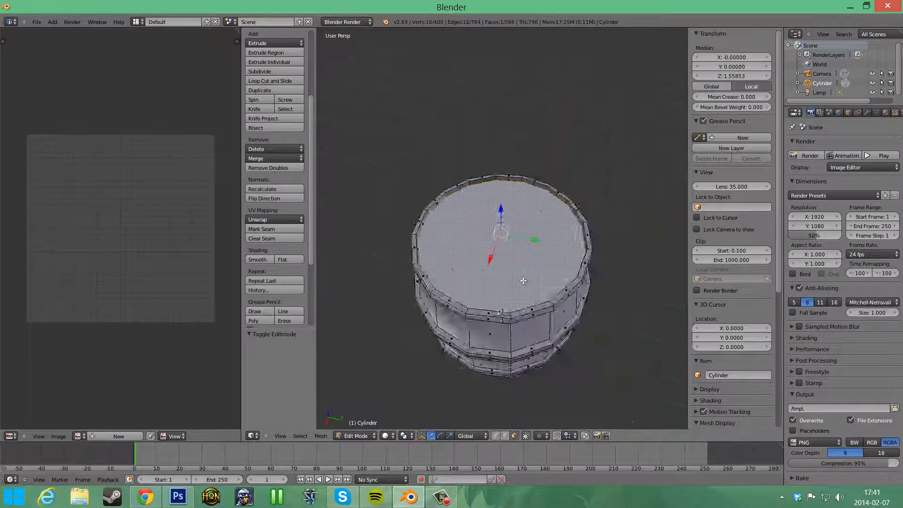
middle_click_drag(569, 339, 582, 263)
scroll(596, 312, "up", 6)
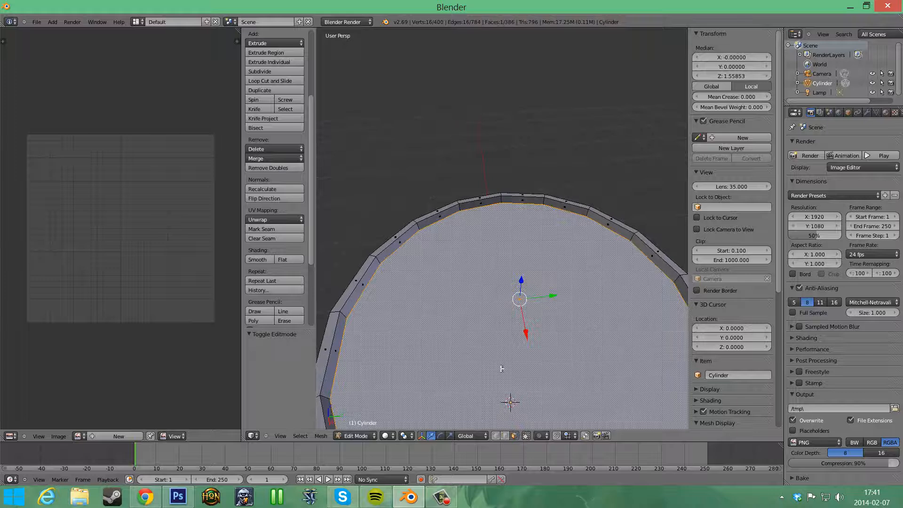
scroll(502, 369, "down", 4)
scroll(534, 302, "up", 5)
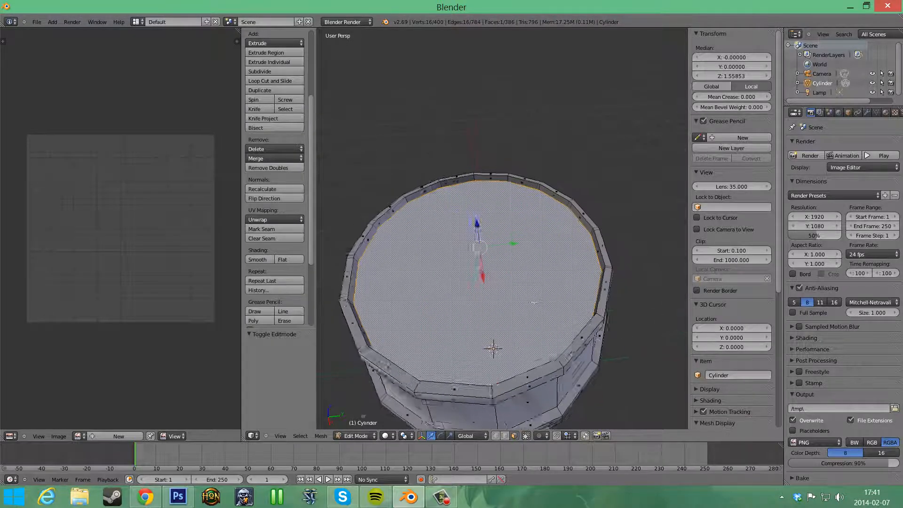
middle_click_drag(534, 302, 537, 304)
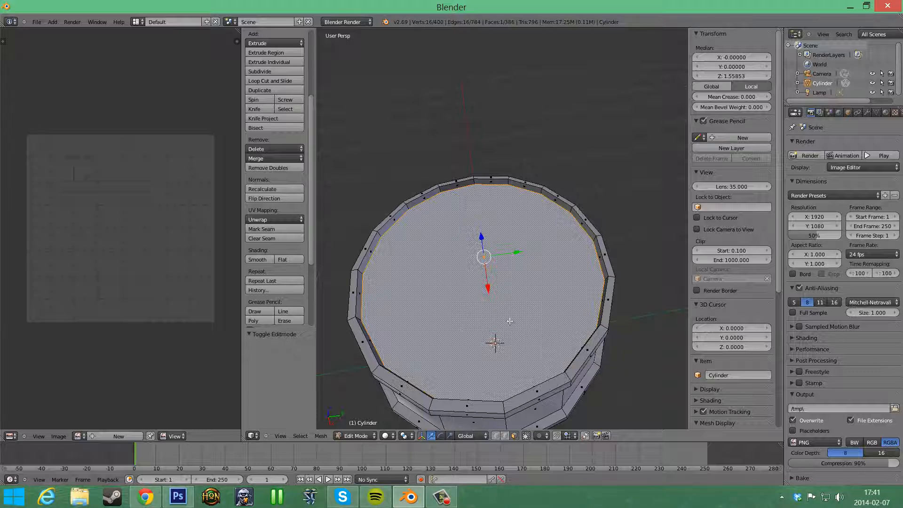
middle_click_drag(491, 301, 503, 303)
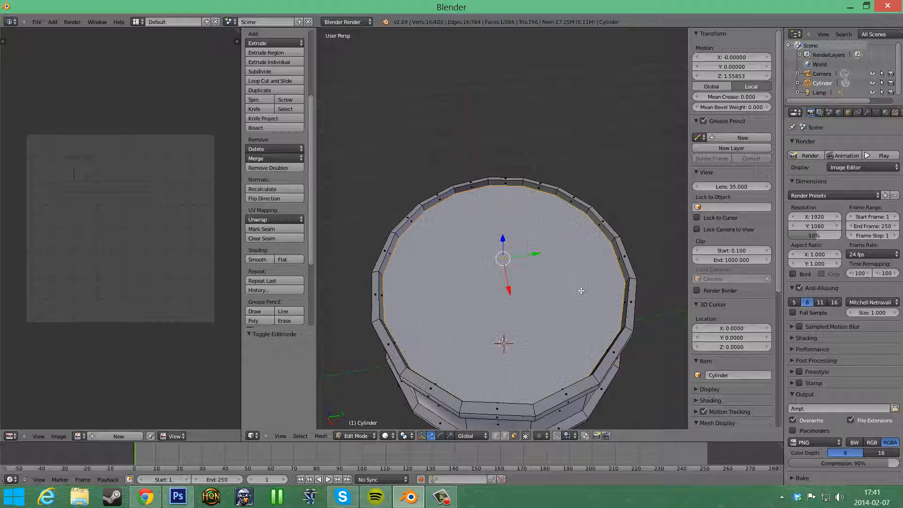
Delete the barrel's top cap face, look at the interior, and undo the deletion.
key("x")
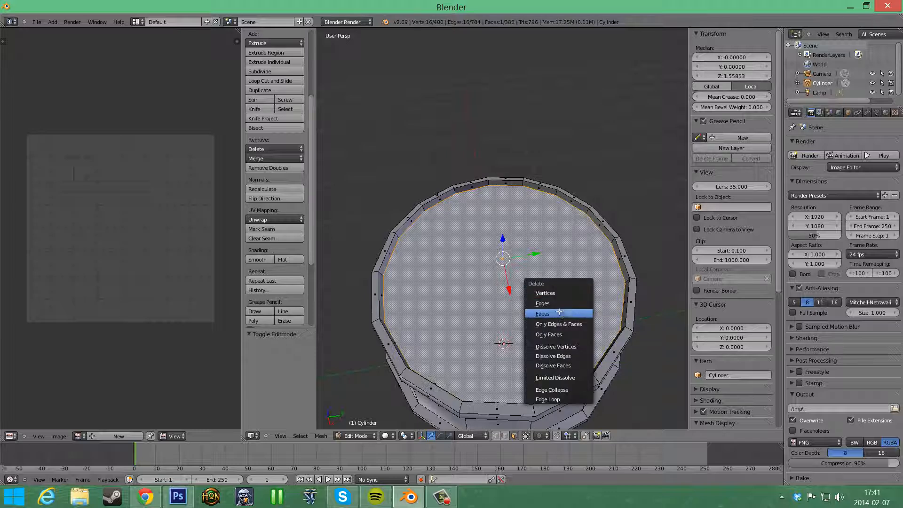
key("x")
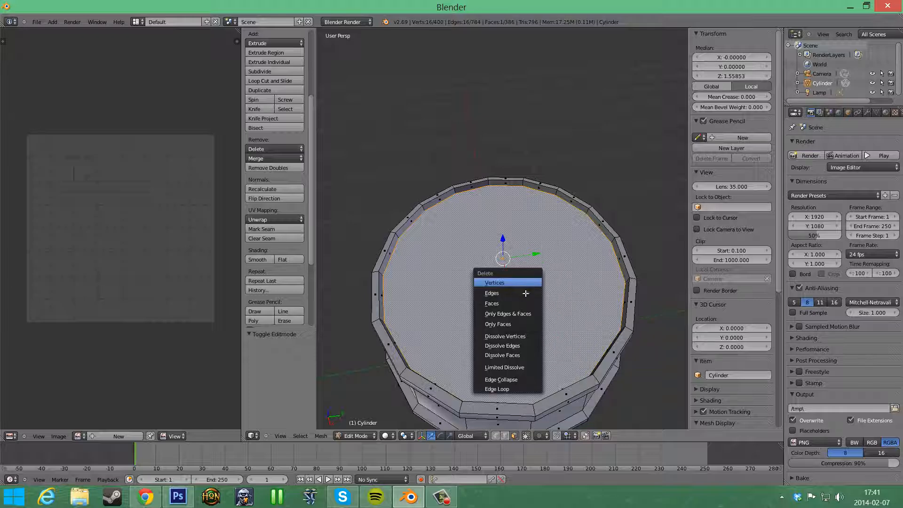
left_click(503, 303)
middle_click_drag(502, 304, 514, 241)
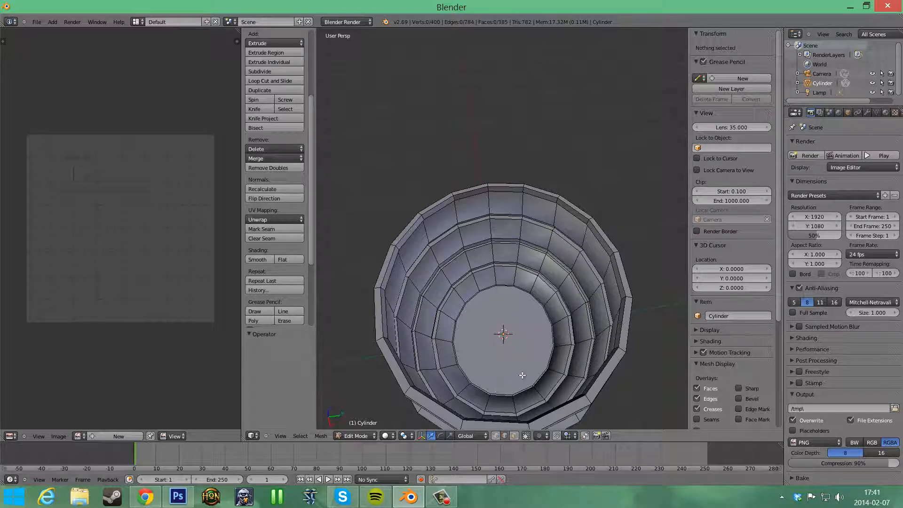
key("ctrl+z")
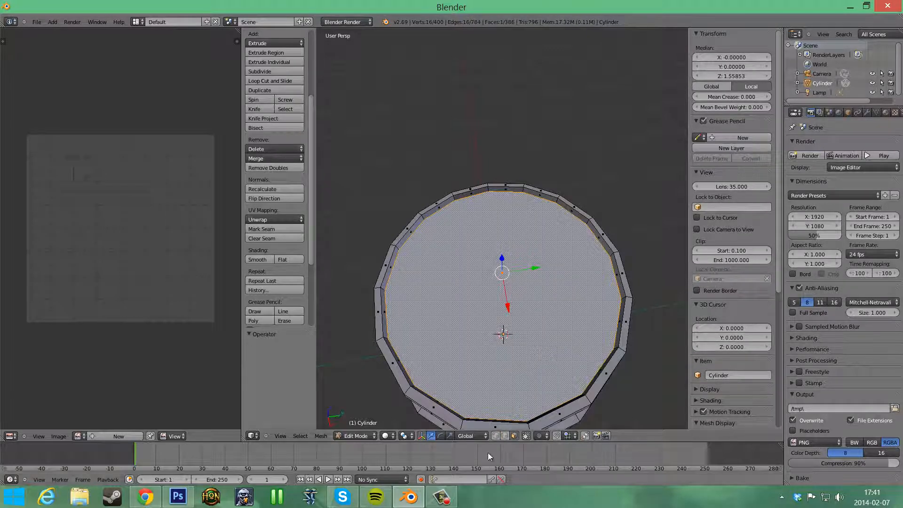
Switch to vertex selection and connect two opposite vertices of the top cap's inner rim to split the cap in half.
middle_click_drag(519, 326, 517, 268)
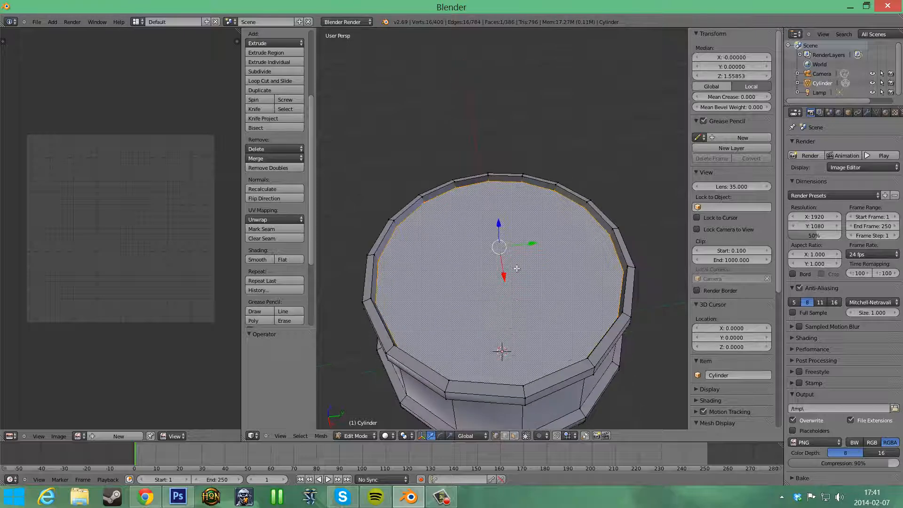
right_click(492, 194)
middle_click_drag(492, 195, 591, 282)
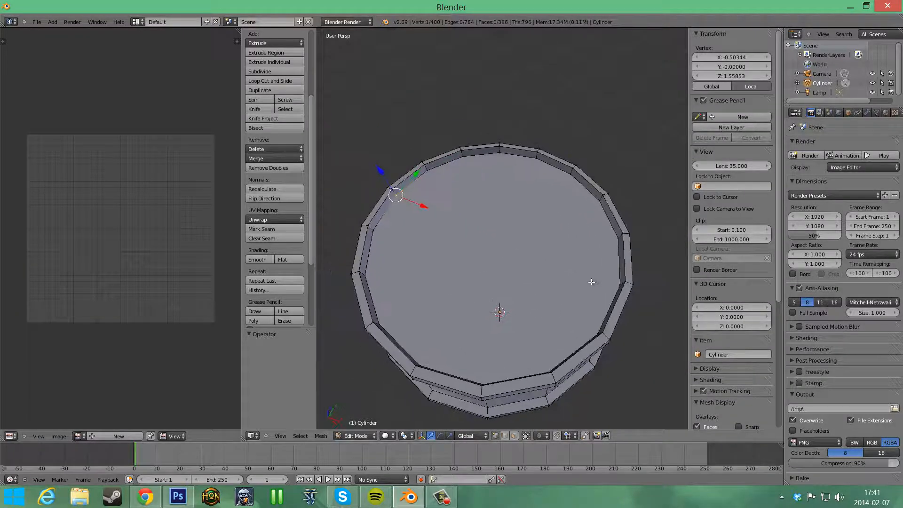
right_click(618, 283, "shift")
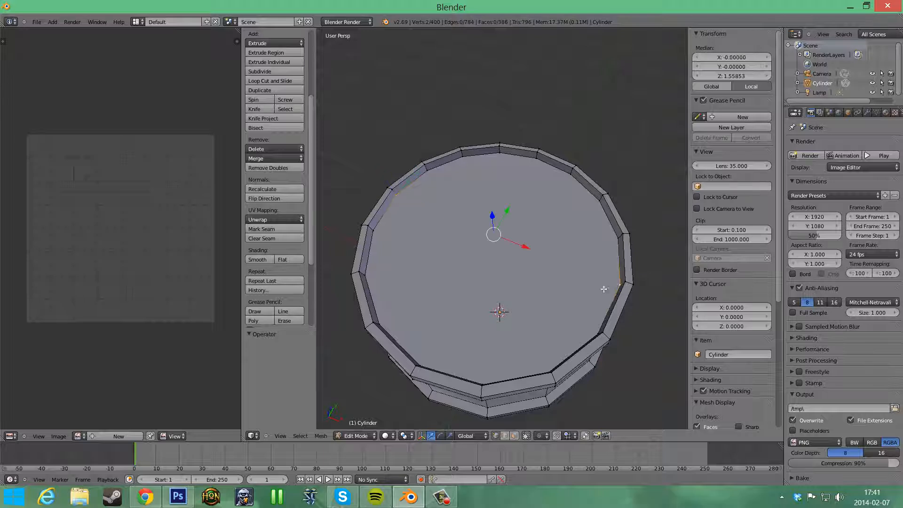
middle_click_drag(534, 307, 613, 328)
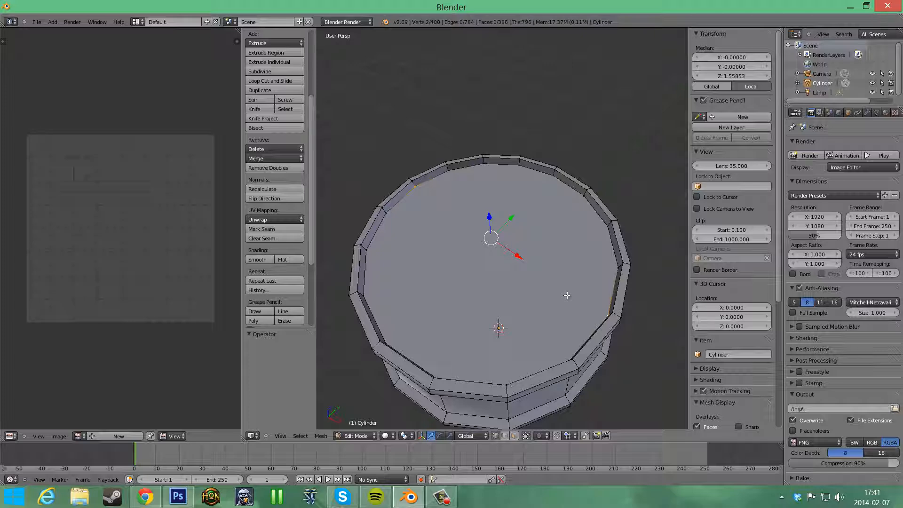
key("j")
Connect two more pairs of opposite inner-rim vertices across the barrel's top cap through its centre.
middle_click_drag(558, 285, 523, 341)
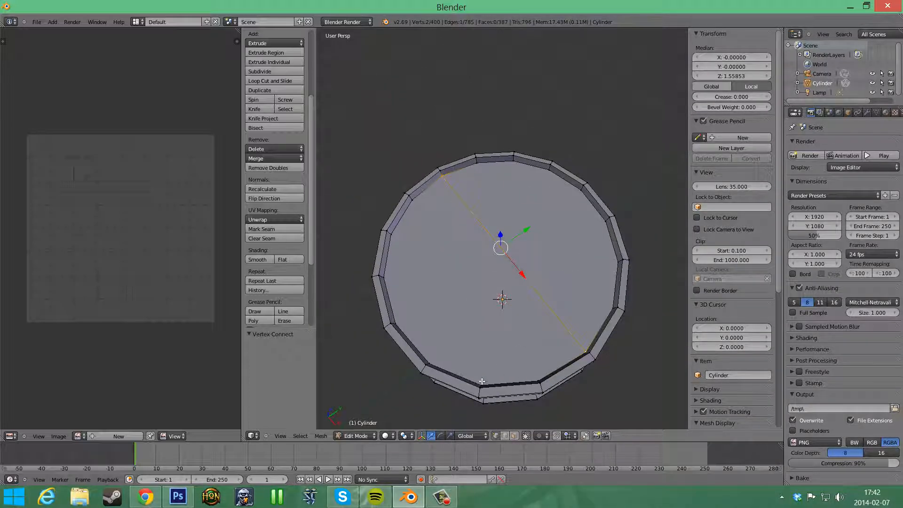
right_click(482, 381)
right_click(519, 171, "shift")
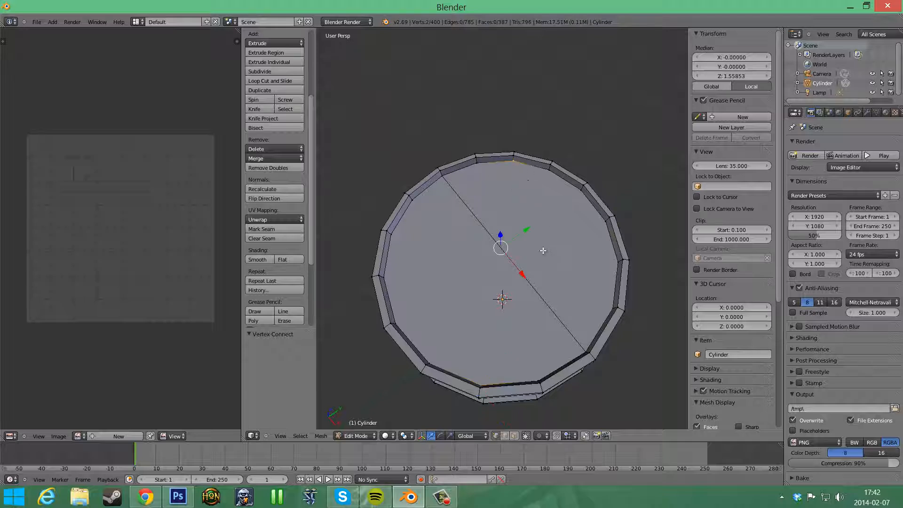
key("j")
right_click(396, 324)
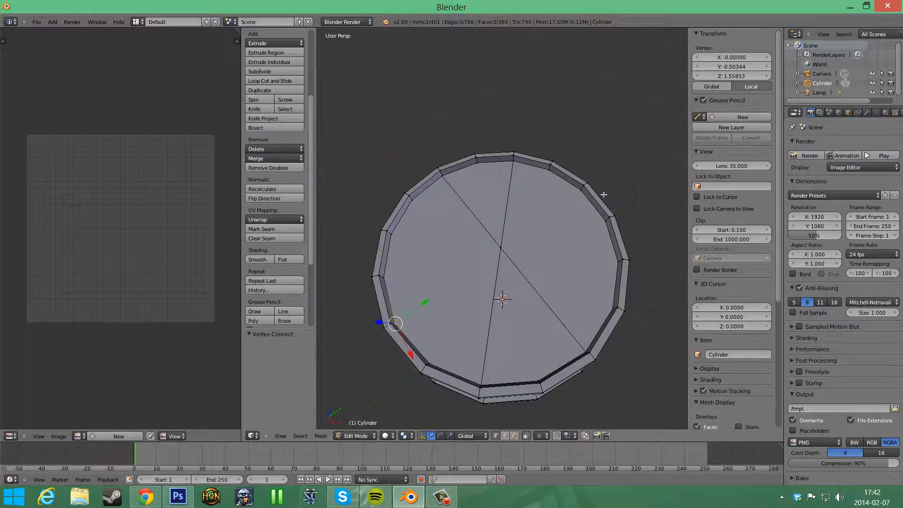
right_click(595, 219, "shift")
right_click(604, 223, "shift")
right_click(585, 195, "shift")
key("j")
Connect the fourth pair of opposite rim vertices to divide the top cap into eight wedges, check the centre vertex, and deselect everything.
right_click(398, 236)
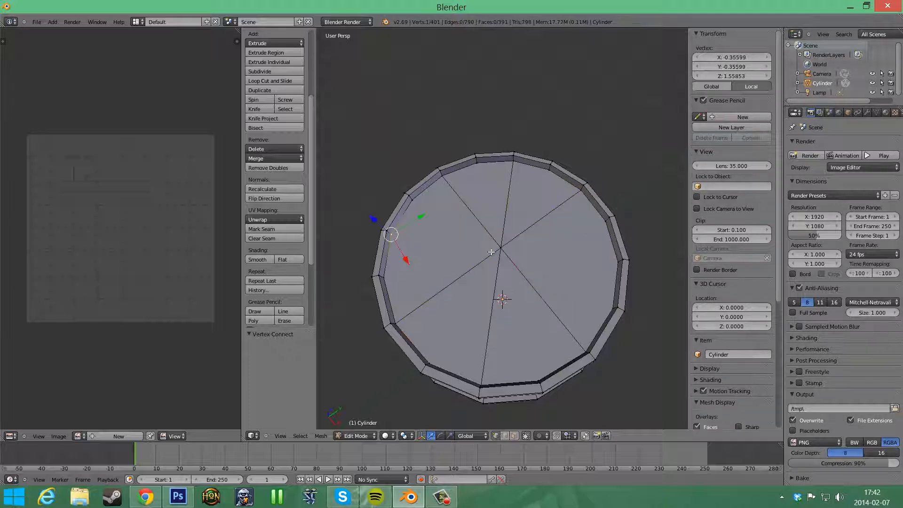
right_click(610, 270, "shift")
key("j")
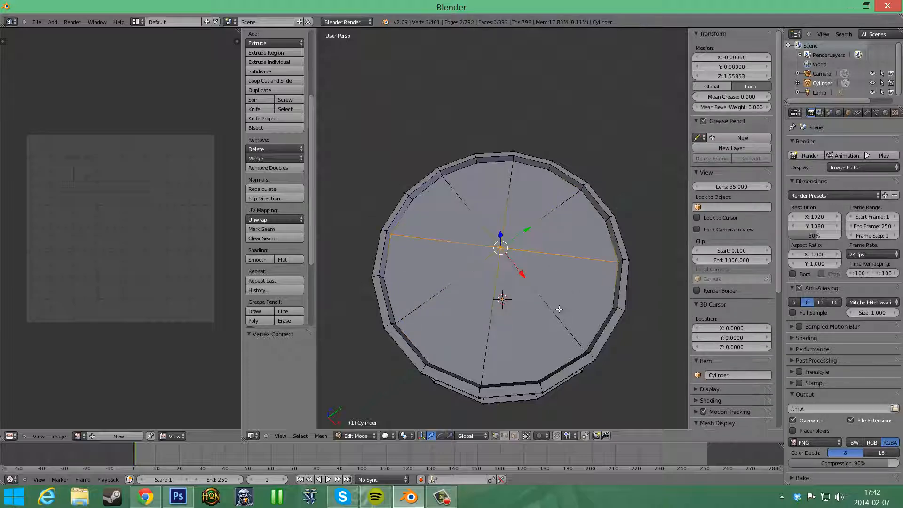
middle_click_drag(560, 311, 535, 382)
key("a")
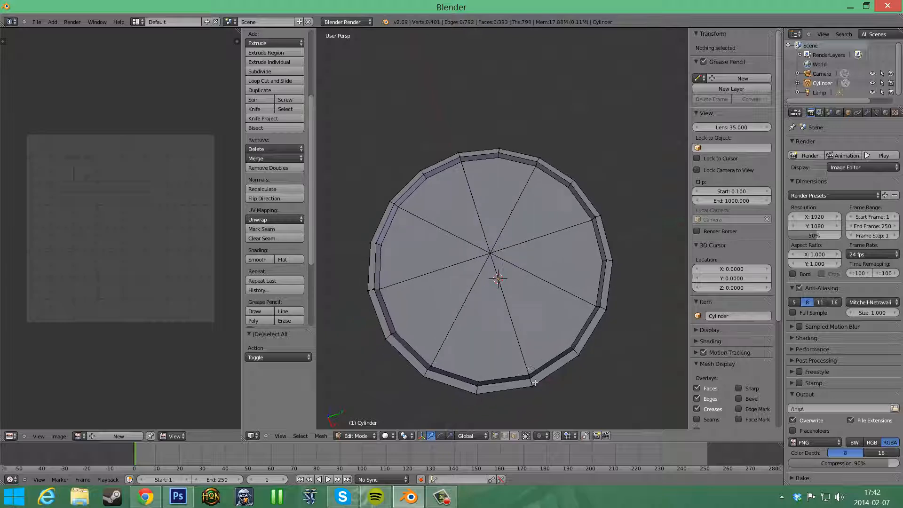
right_click(490, 255)
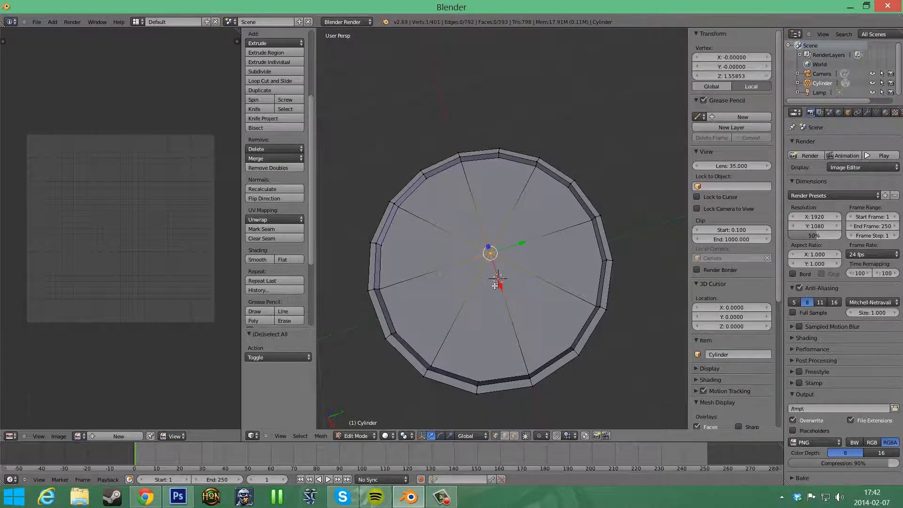
key("a")
Connect two opposite inner-rim vertices of the barrel's bottom cap to split it in half.
middle_click_drag(559, 311, 530, 132)
middle_click_drag(522, 208, 529, 262, "shift")
right_click(512, 95)
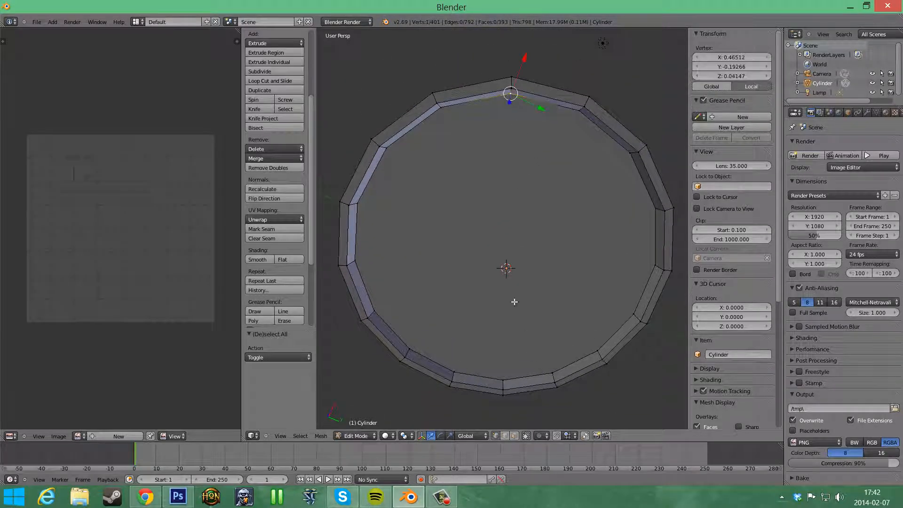
right_click(504, 377, "shift")
key("j")
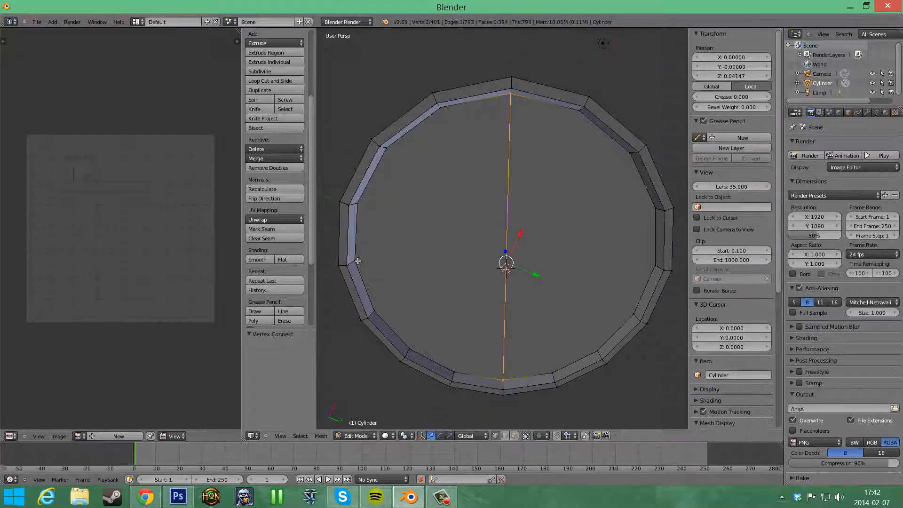
Connect two more pairs of opposite inner-rim vertices across the bottom cap through its centre.
right_click(358, 261)
right_click(415, 345)
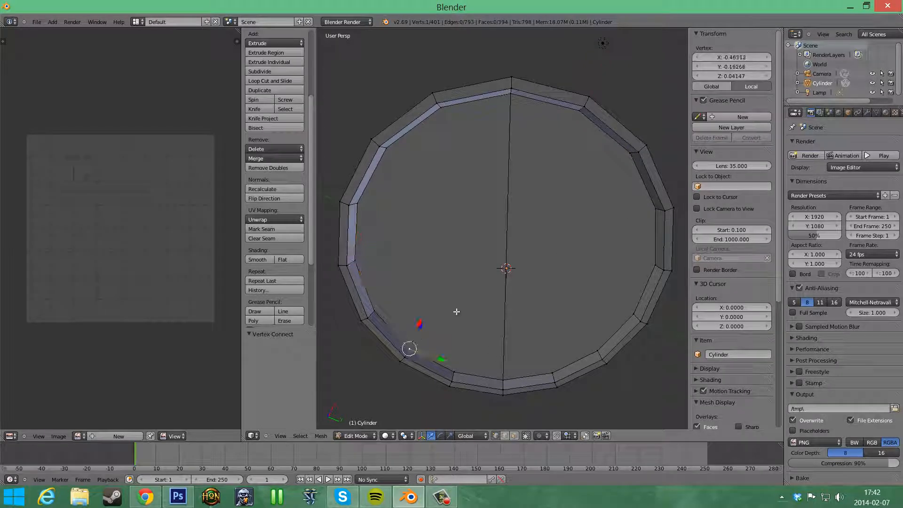
right_click(629, 155, "shift")
key("j")
right_click(357, 260)
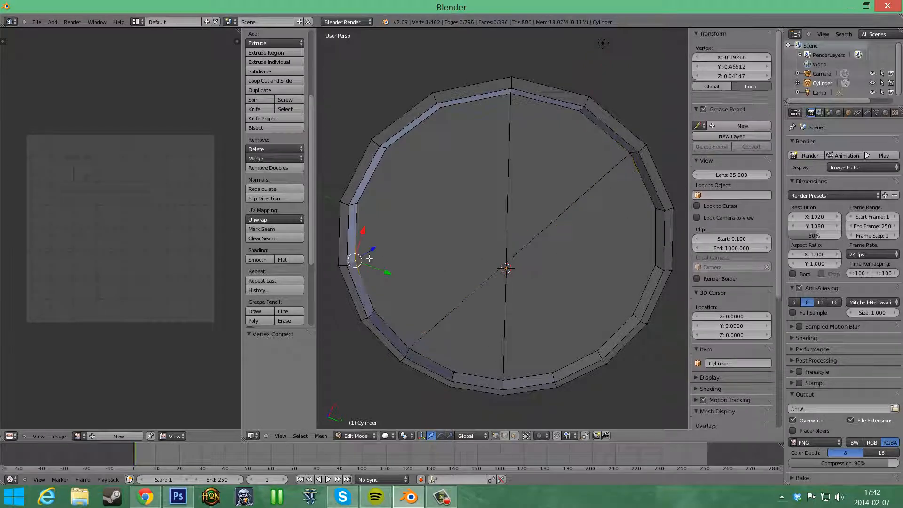
right_click(653, 263, "shift")
key("j")
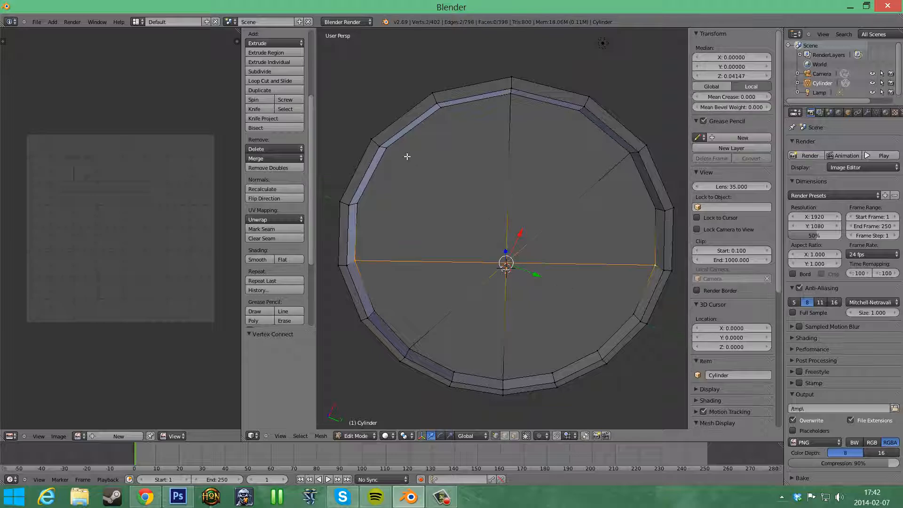
Connect the last pair of opposite rim vertices to divide the bottom cap into eight wedges, and deselect everything.
right_click(389, 151)
right_click(633, 311, "shift")
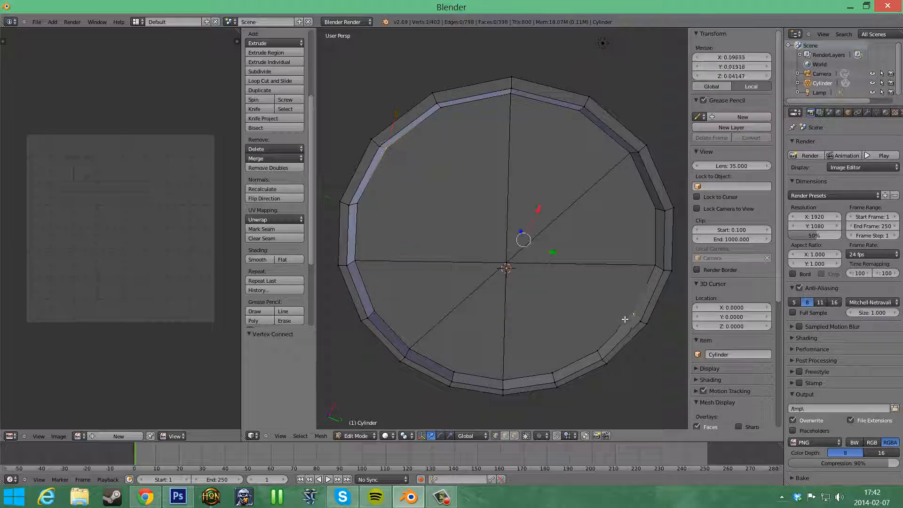
right_click(625, 319, "shift")
right_click(606, 334, "shift")
key("j")
scroll(604, 337, "down", 3)
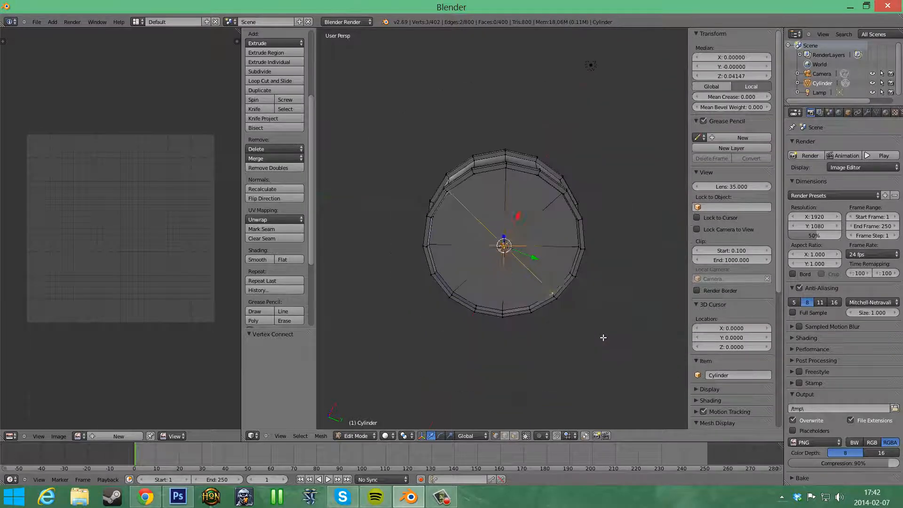
key("a")
Examine the whole barrel and its divided top cap from the side and from above.
middle_click_drag(602, 291, 615, 383)
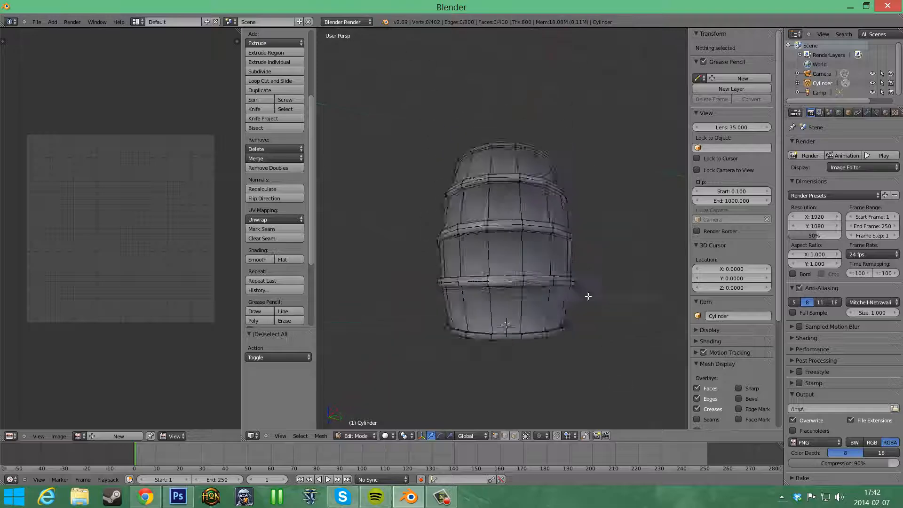
middle_click_drag(588, 296, 593, 319)
scroll(549, 269, "up", 6)
scroll(596, 278, "down", 5)
key("a")
key("a")
scroll(591, 296, "down", 4)
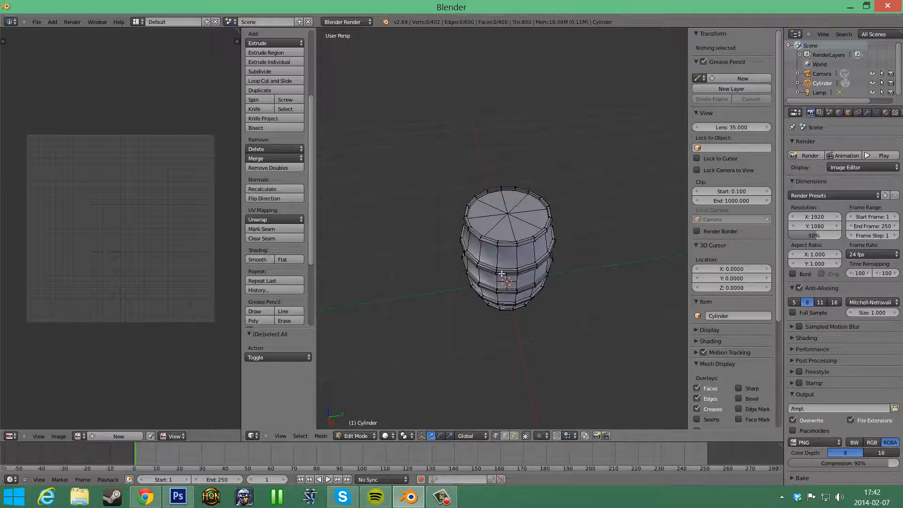
Apply the barrel's location and rotation in Object Mode, and return to Edit Mode.
key("Tab")
key("ctrl+a")
left_click(552, 233)
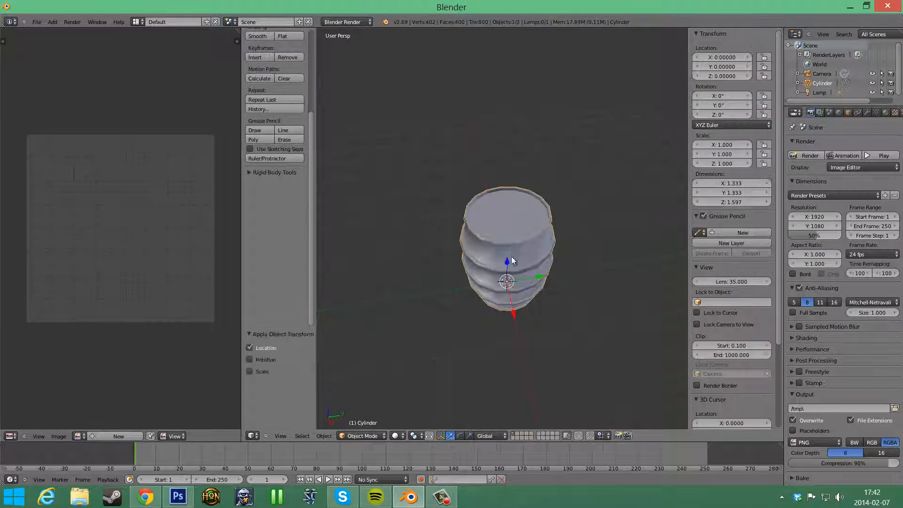
left_click(250, 359)
key("Tab")
scroll(602, 292, "up", 4)
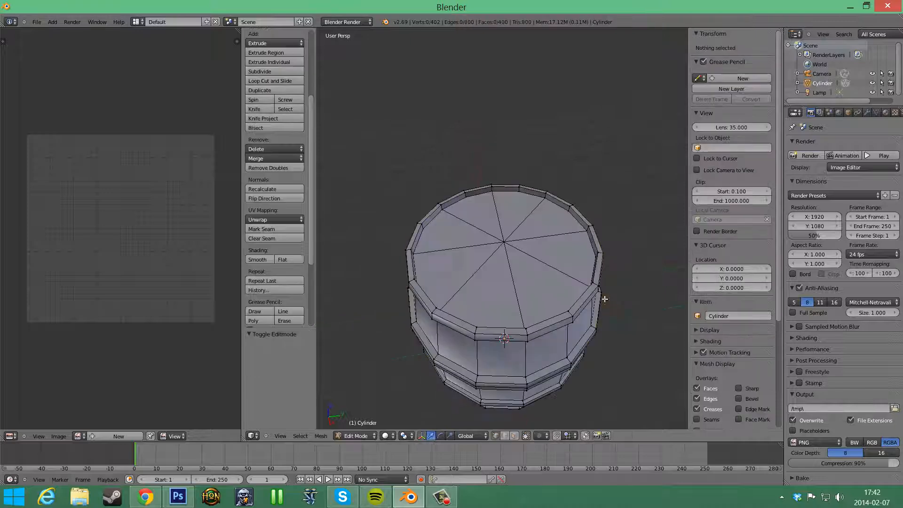
Select the entire barrel mesh, unwrap it, and deselect the resulting UVs.
middle_click_drag(578, 312, 449, 438)
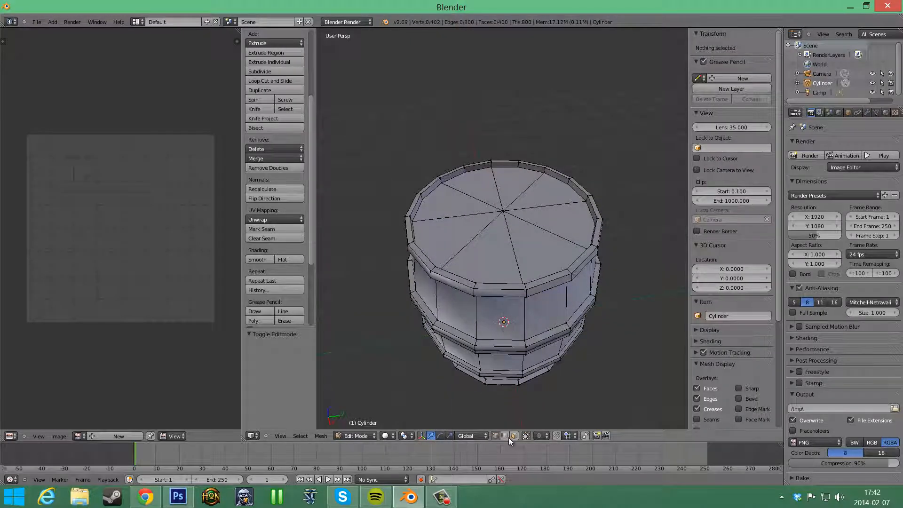
key("a")
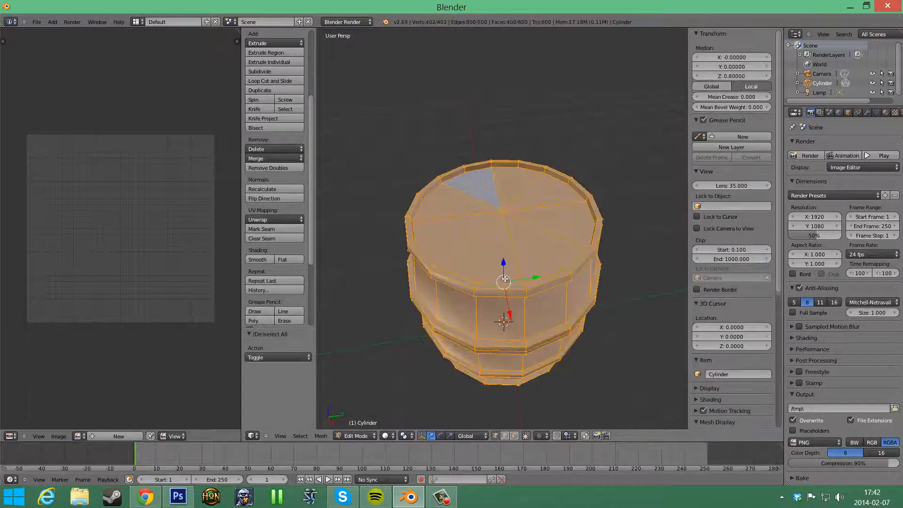
middle_click_drag(572, 306, 574, 257)
scroll(579, 263, "down", 3)
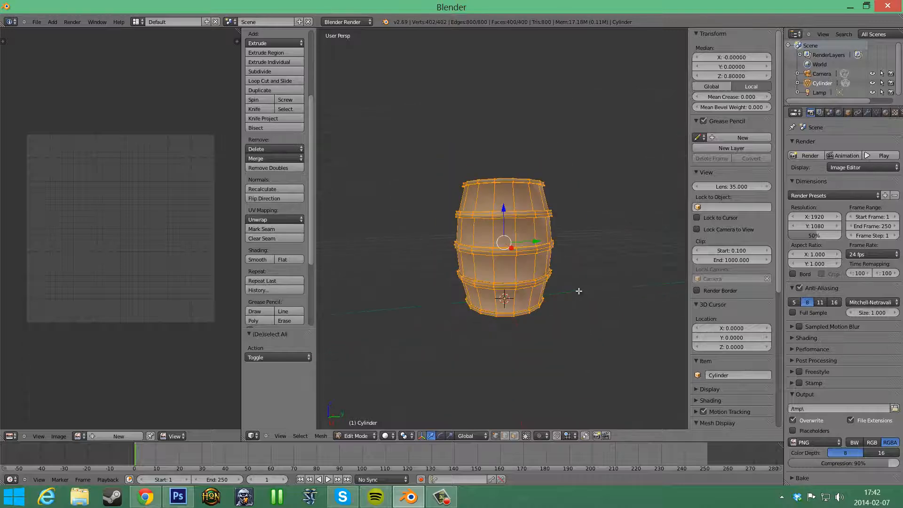
middle_click_drag(579, 291, 566, 286)
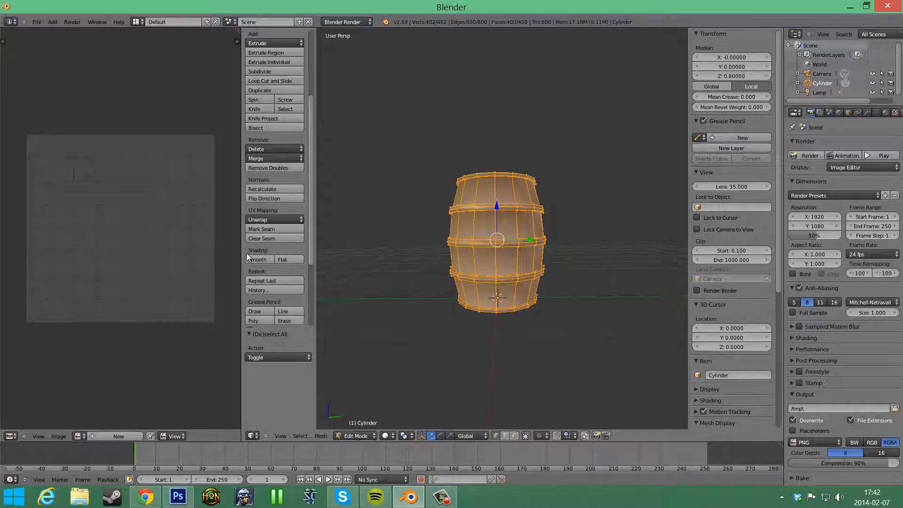
left_click(268, 219)
left_click(266, 230)
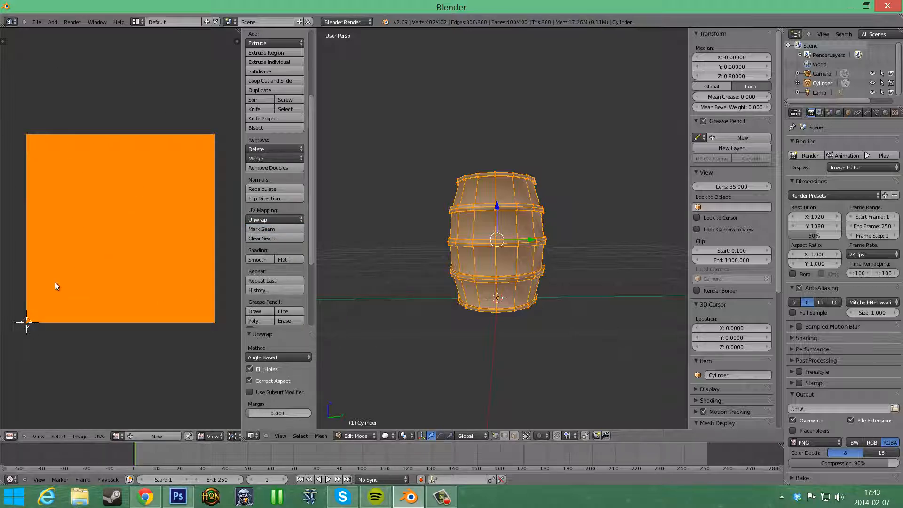
key("a")
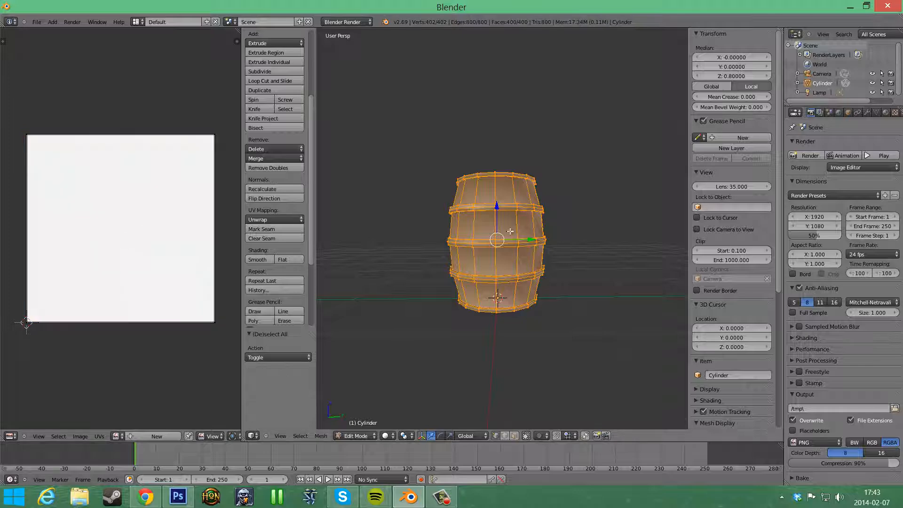
Deselect the barrel mesh in edge selection mode and turn on UV sync selection in the UV/Image Editor.
middle_click_drag(517, 275, 525, 294)
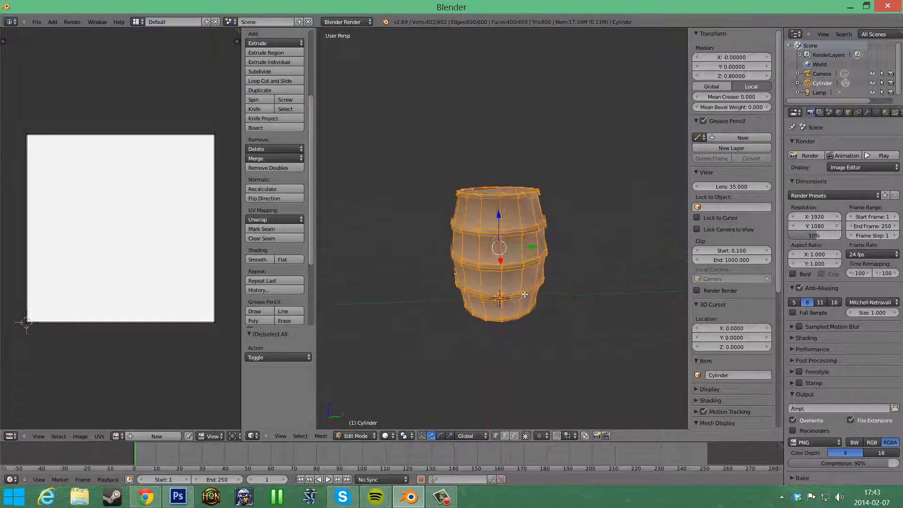
scroll(526, 297, "up", 4)
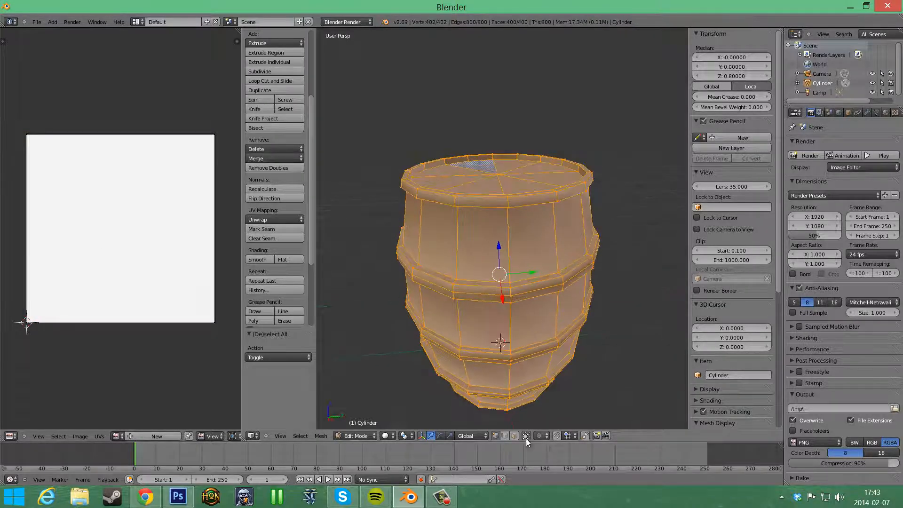
key("a")
middle_click_drag(571, 342, 571, 328)
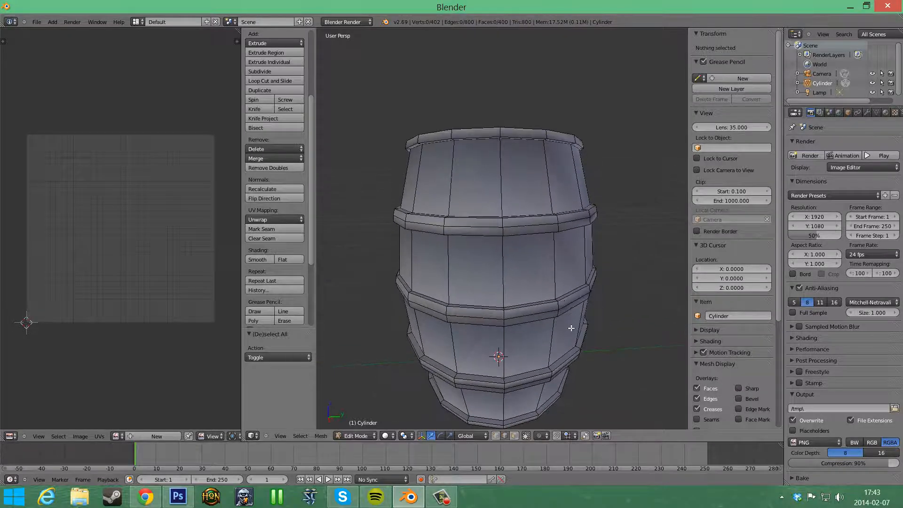
middle_click_drag(233, 437, 126, 437)
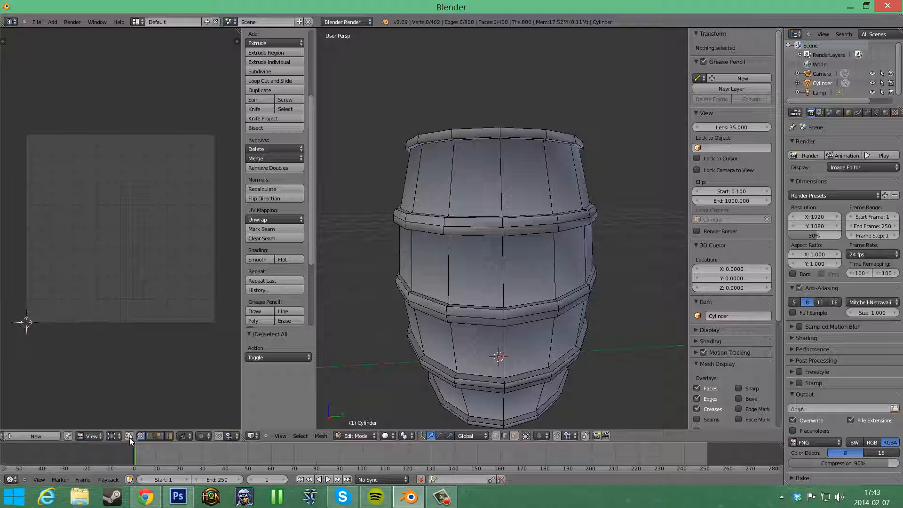
left_click(129, 438)
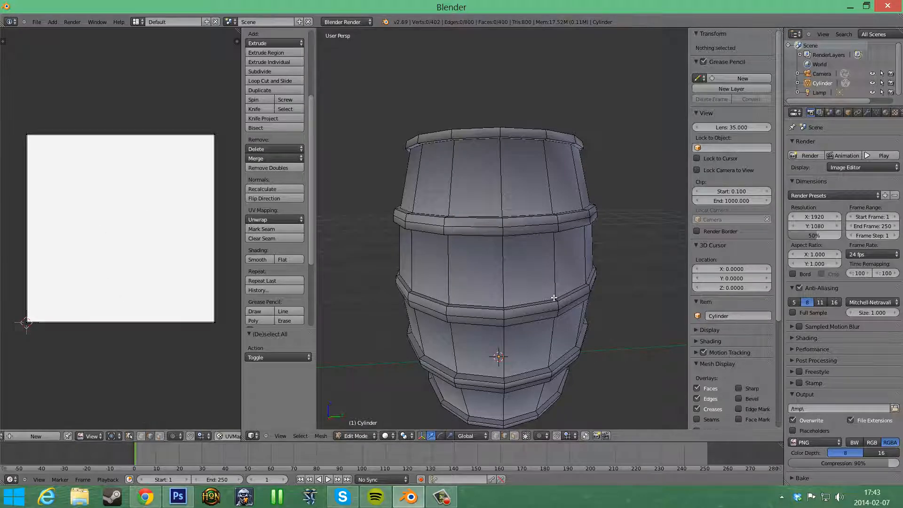
Try to loop-select the edges around the top cap's inner rim.
scroll(555, 297, "down", 3)
middle_click_drag(551, 274, 535, 229)
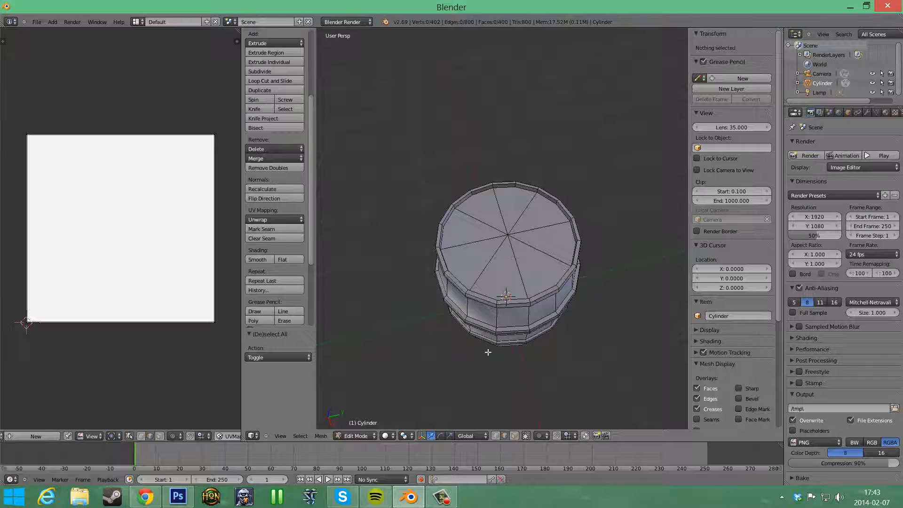
scroll(521, 208, "up", 4)
scroll(522, 211, "down", 2)
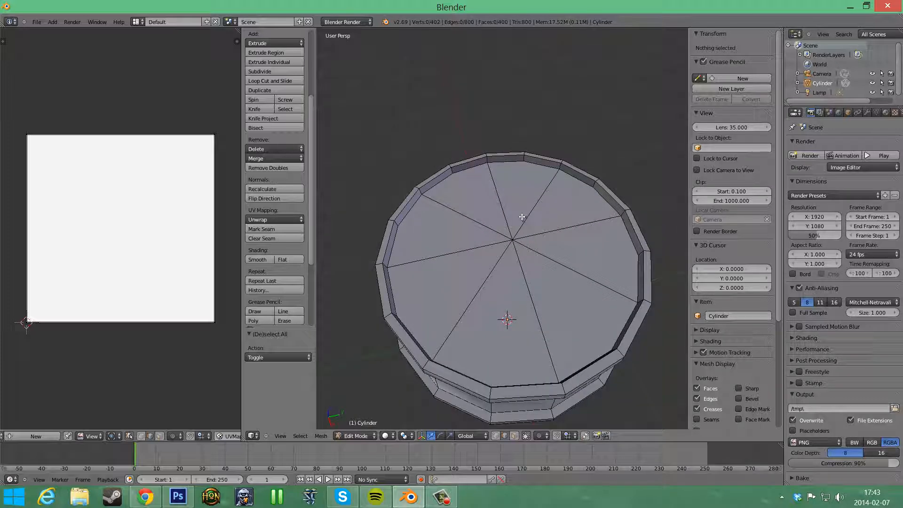
right_click(512, 166, "alt")
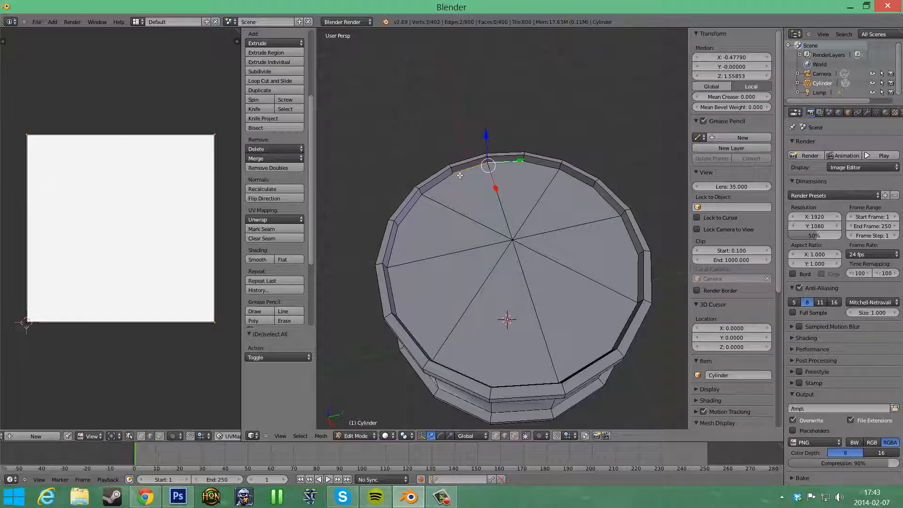
right_click(545, 166)
right_click(576, 176, "alt")
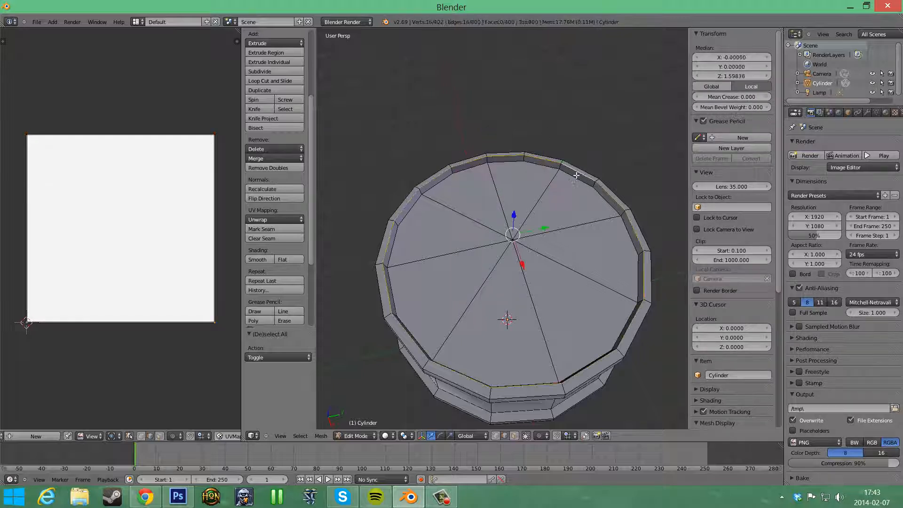
Select all the edges around the inner rim of the barrel's top cap, one group after another.
right_click(569, 177)
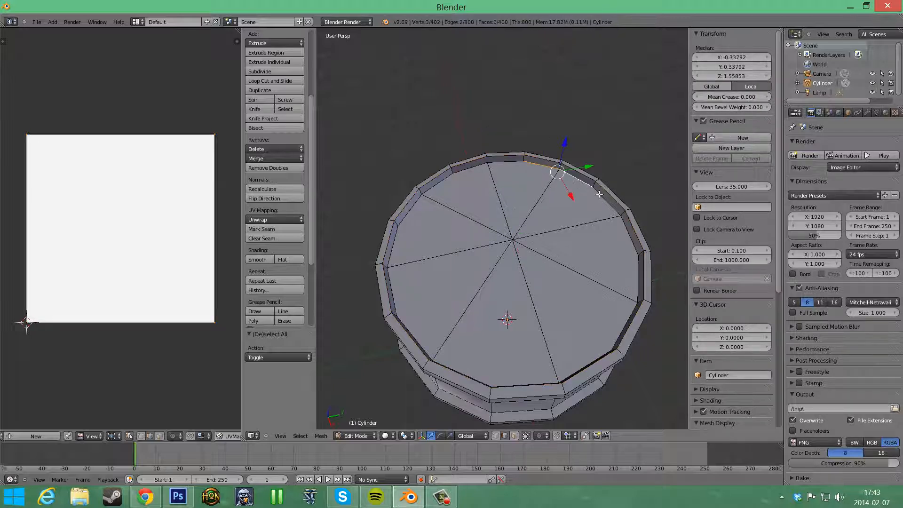
right_click(628, 231, "shift")
right_click(635, 275, "shift")
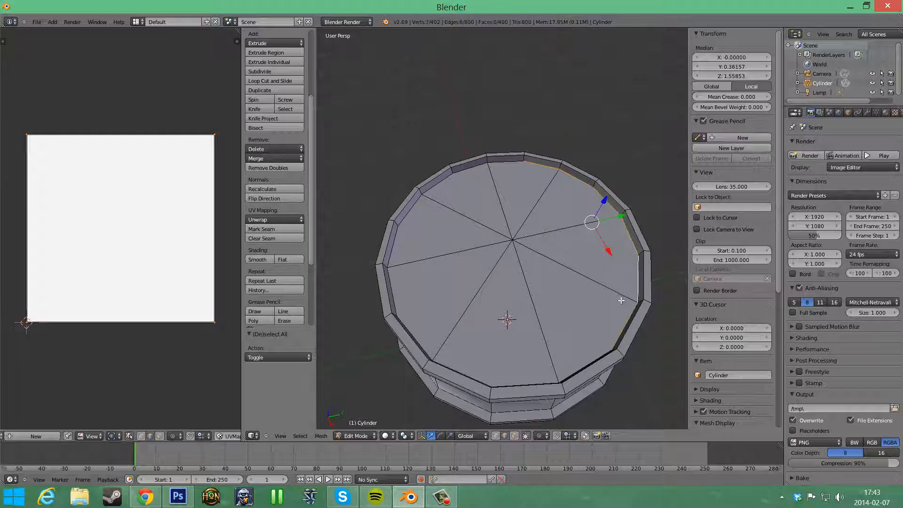
middle_click_drag(621, 302, 621, 312)
right_click(556, 408, "shift")
right_click(470, 403, "shift")
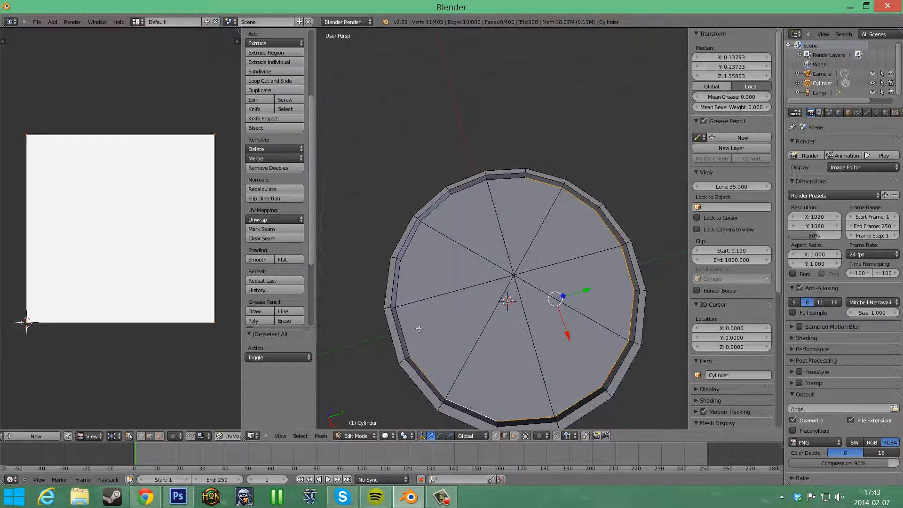
right_click(419, 329, "shift")
right_click(437, 207, "shift")
right_click(475, 191, "shift")
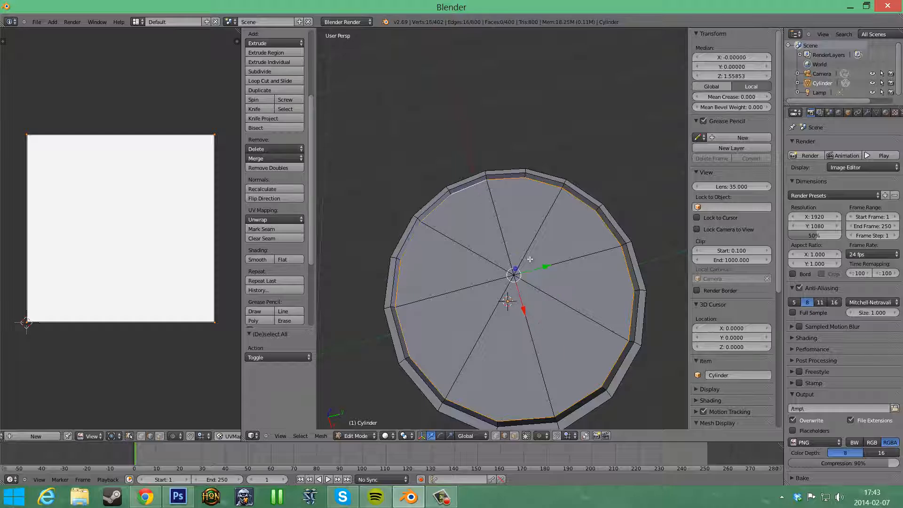
Add the edges around the inner rim of the barrel's bottom cap to the selection.
middle_click_drag(531, 259, 537, 117)
right_click(434, 105, "shift")
right_click(548, 105, "shift")
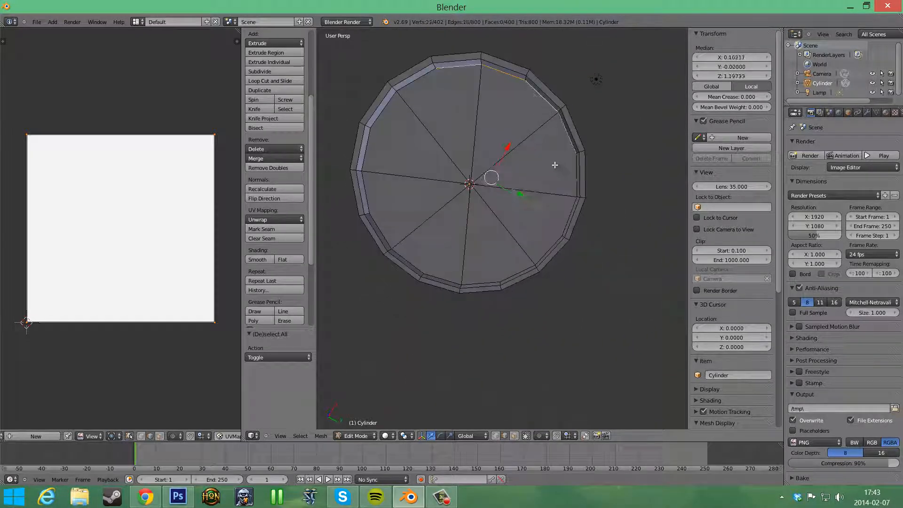
right_click(569, 177, "alt+shift")
right_click(537, 244, "alt+shift")
right_click(479, 273, "alt+shift")
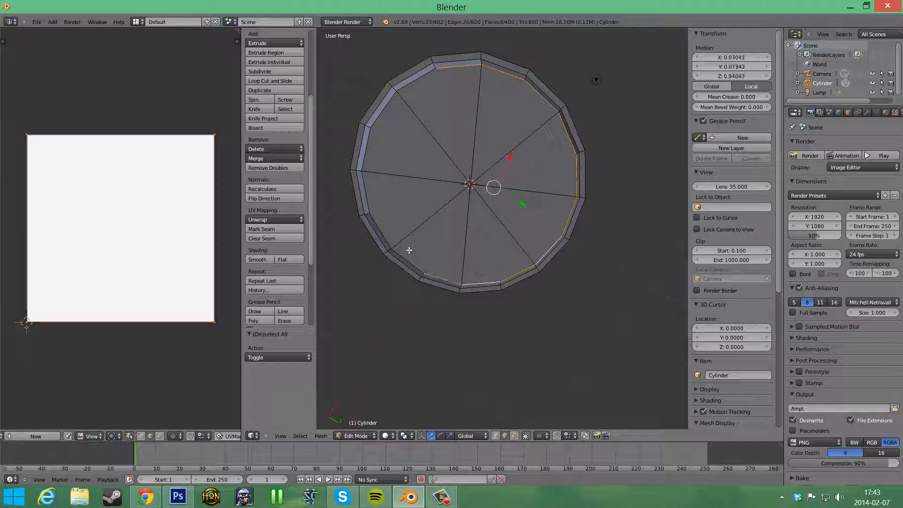
right_click(373, 178, "alt+shift")
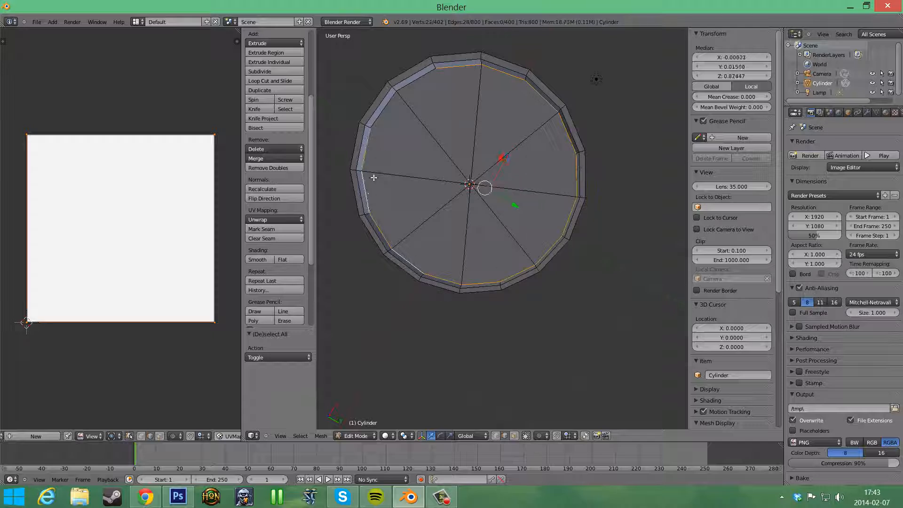
right_click(387, 113, "alt+shift")
Mark the selected top and bottom inner rim edges as seams and inspect both caps.
middle_click_drag(520, 189, 519, 214)
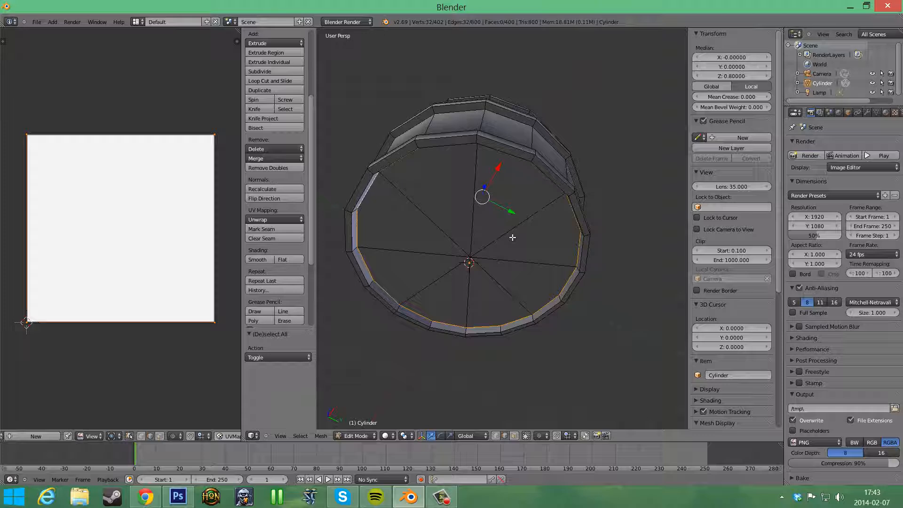
key("ctrl+e")
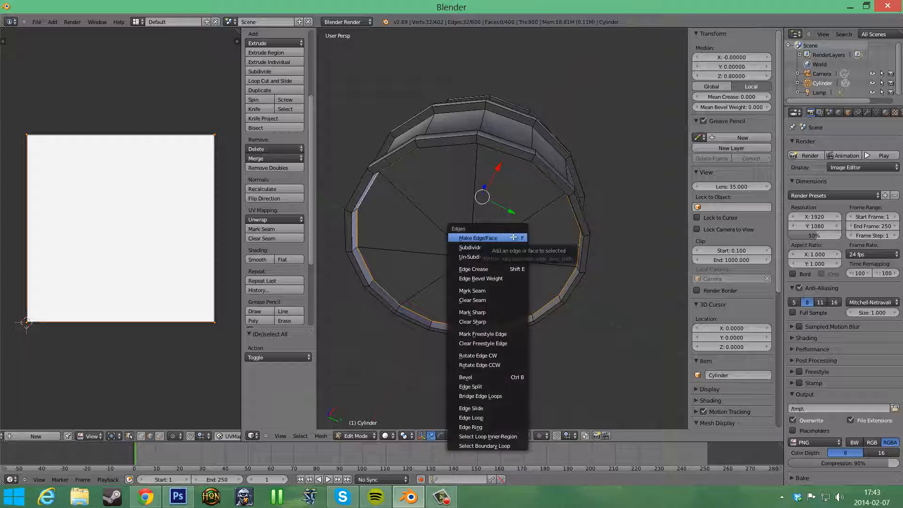
left_click(484, 289)
middle_click_drag(493, 282, 521, 236)
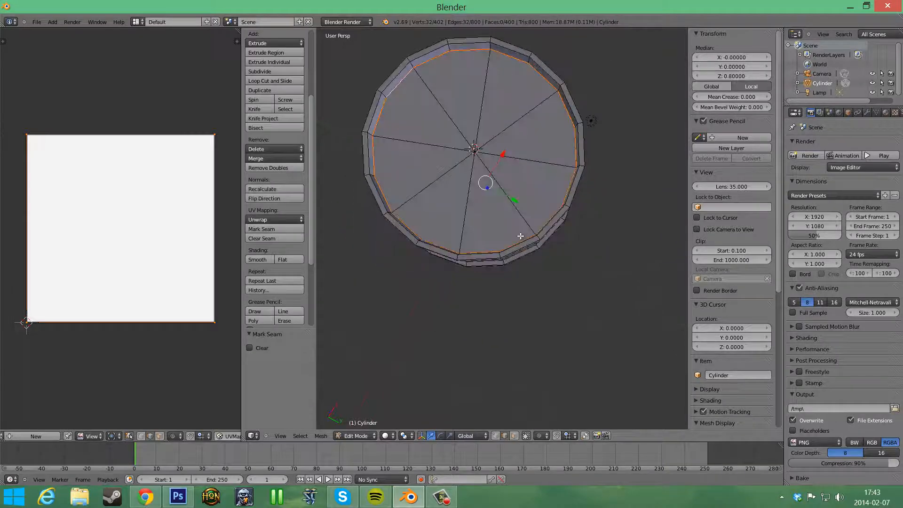
middle_click_drag(509, 196, 518, 250)
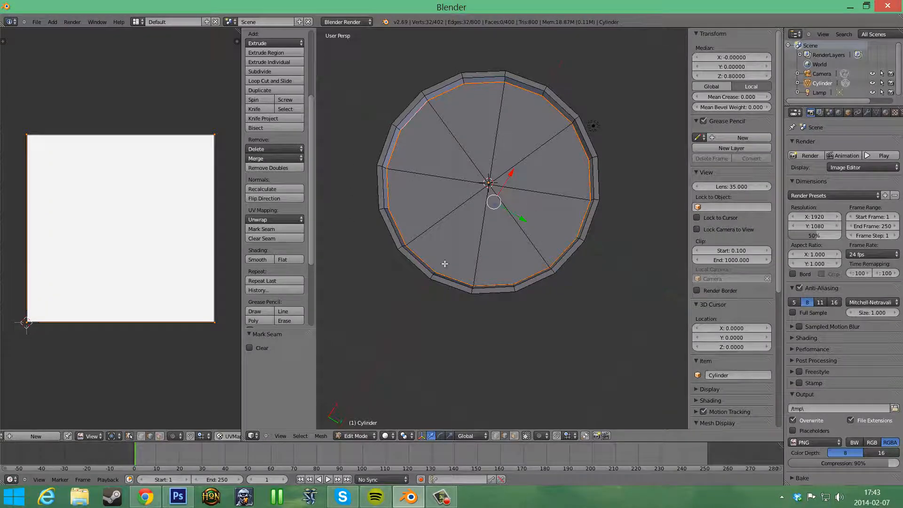
middle_click_drag(557, 219, 569, 358)
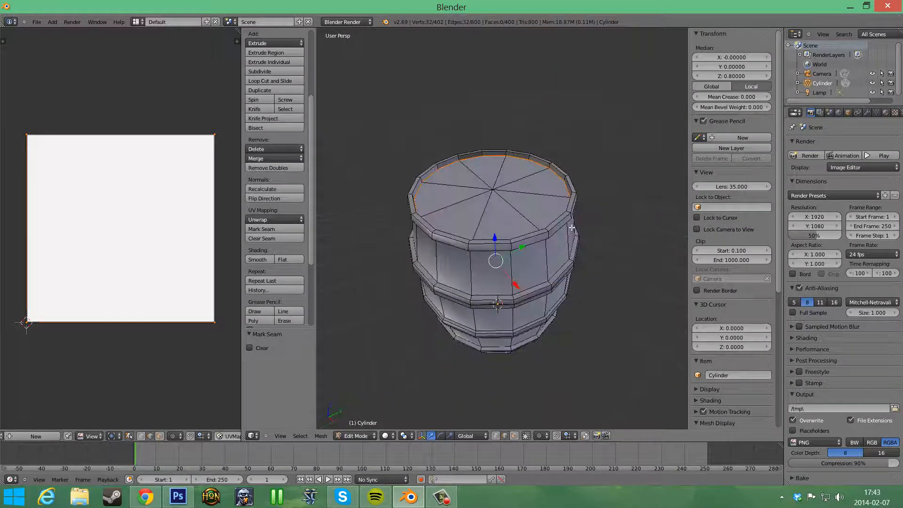
Select the entire barrel mesh, unwrap it along the cap seams, and deselect everything.
key("a")
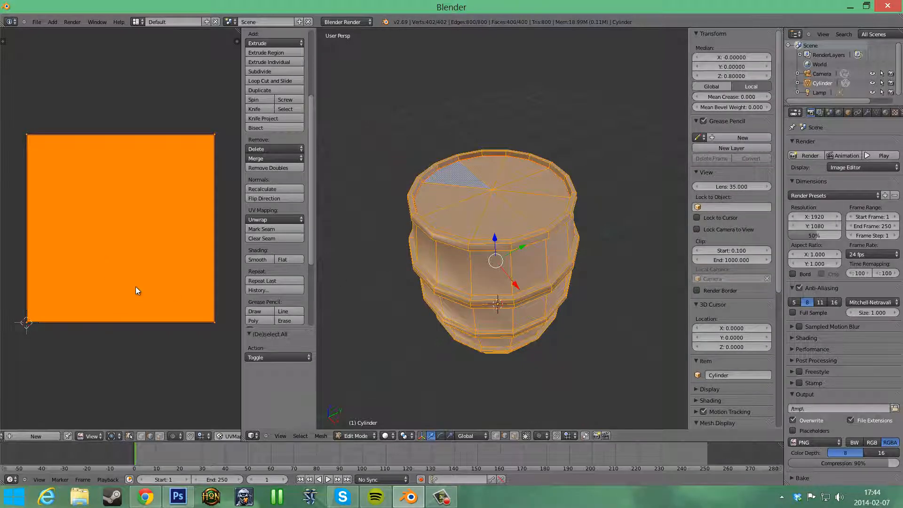
key("e")
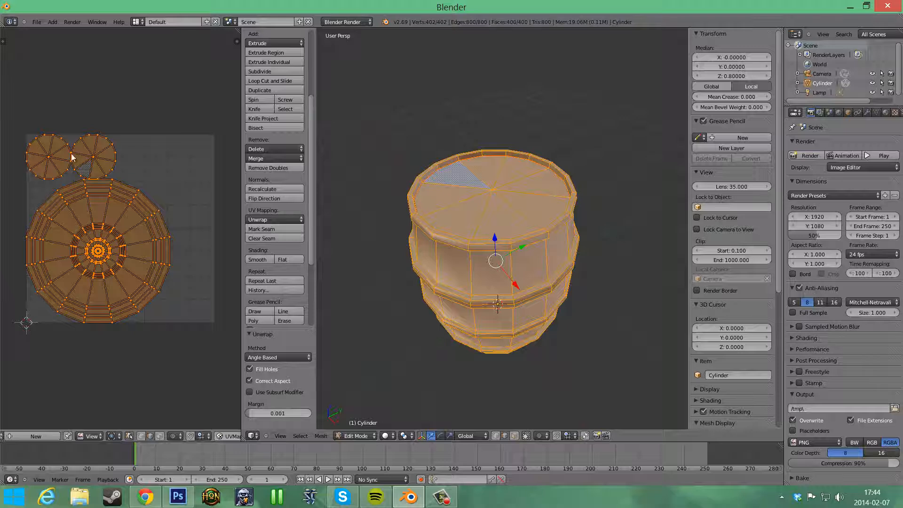
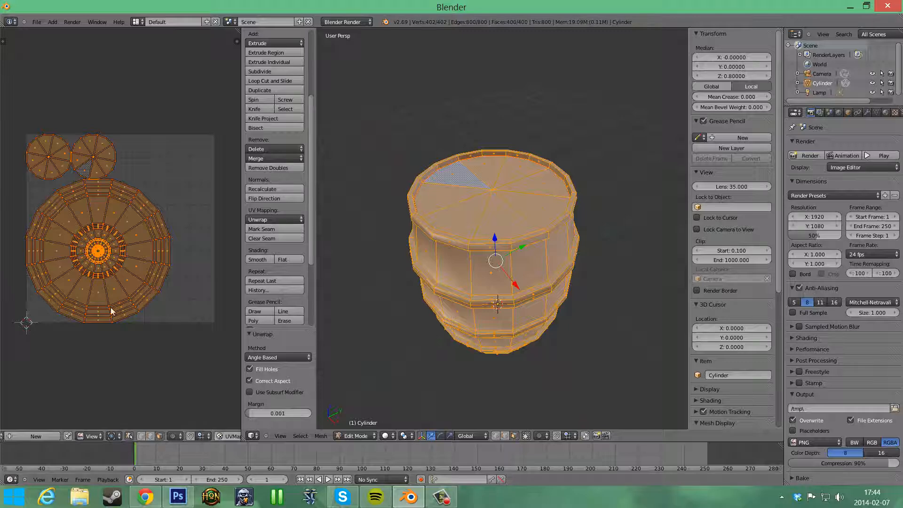
key("a")
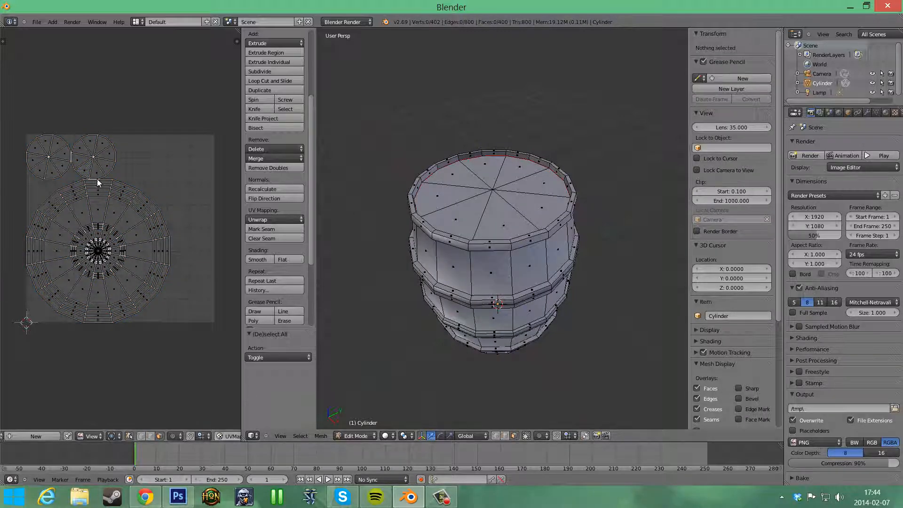
Examine how the wedges of the second small UV circle match the barrel's top cap by selecting individual faces.
left_click(96, 170)
right_click(81, 158)
right_click(81, 146)
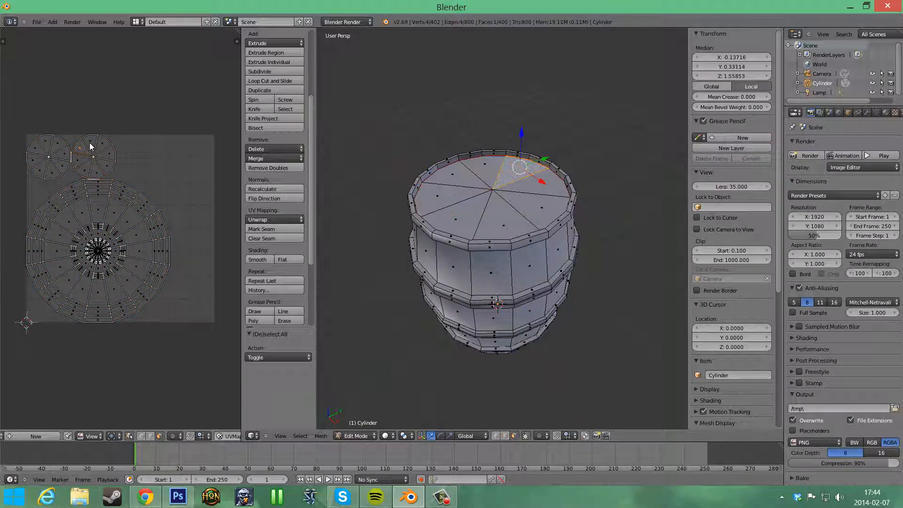
right_click(89, 142)
right_click(100, 145)
right_click(107, 155)
right_click(104, 167)
right_click(99, 171)
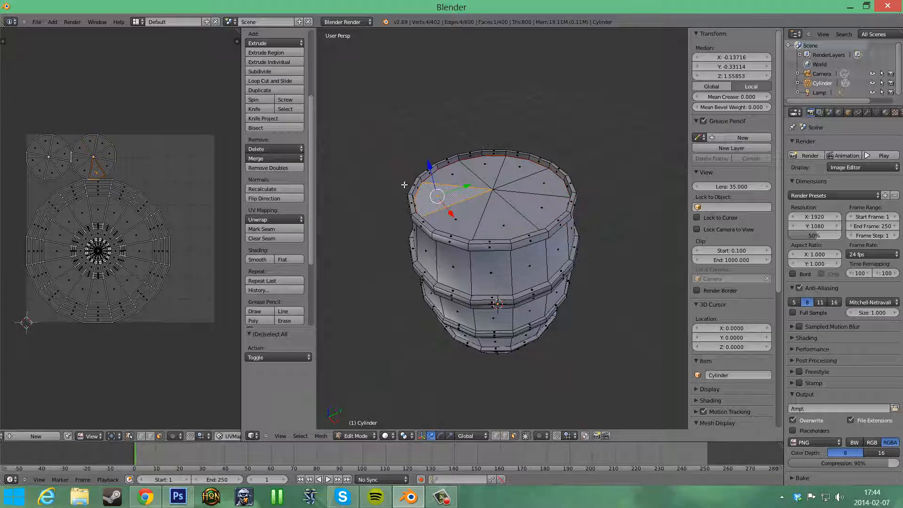
right_click(503, 218)
right_click(470, 215)
right_click(468, 176)
right_click(513, 226)
right_click(472, 227)
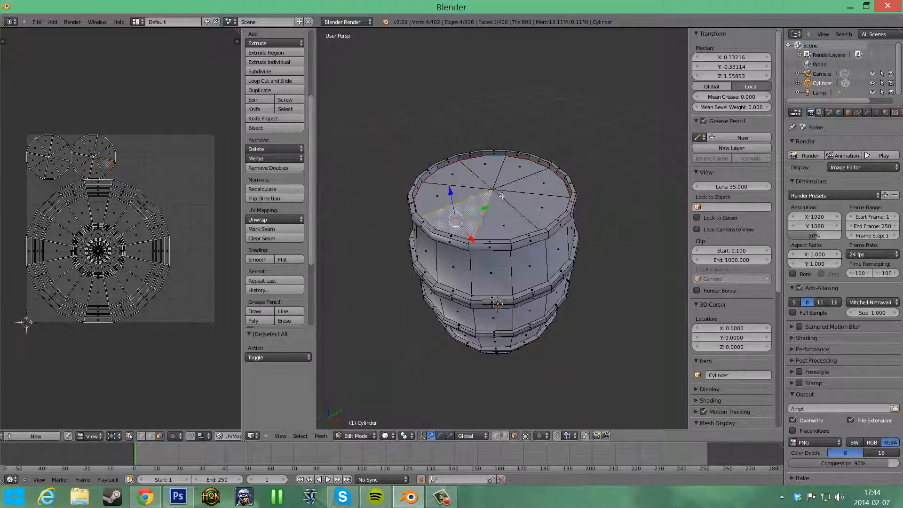
right_click(536, 207)
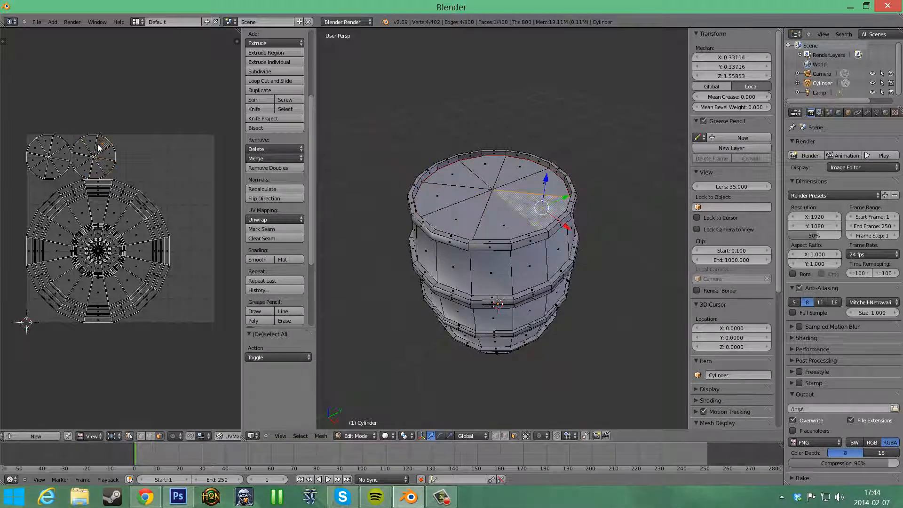
Examine which barrel parts the large UV island's inner faces and the first small UV circle belong to.
right_click(104, 256)
right_click(103, 262)
middle_click_drag(546, 270, 602, 218)
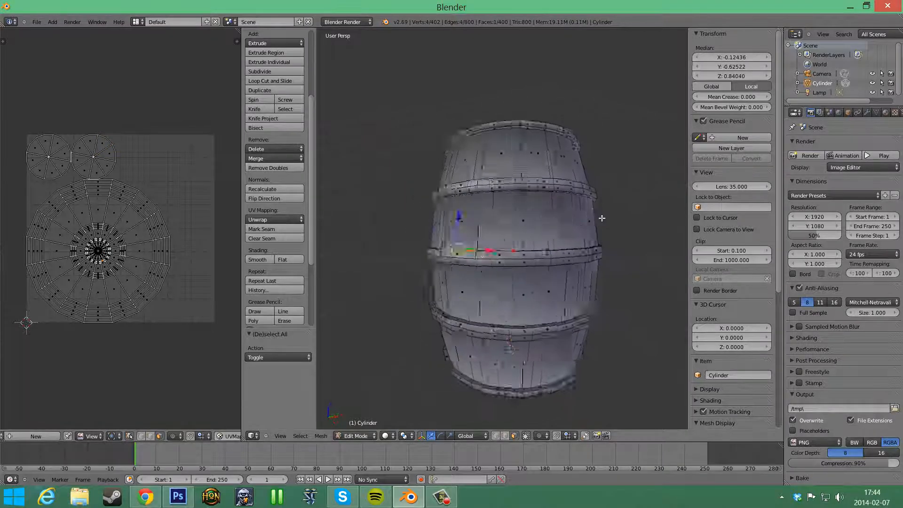
right_click(115, 266)
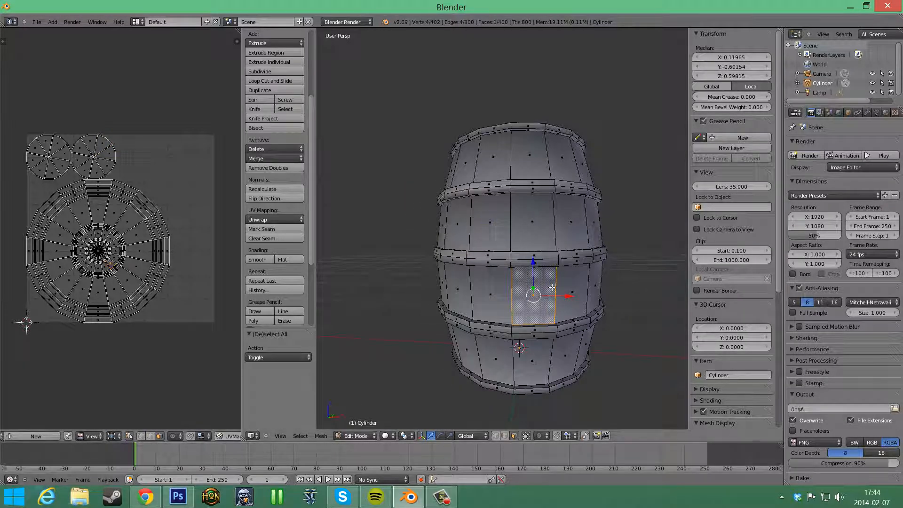
right_click(59, 166)
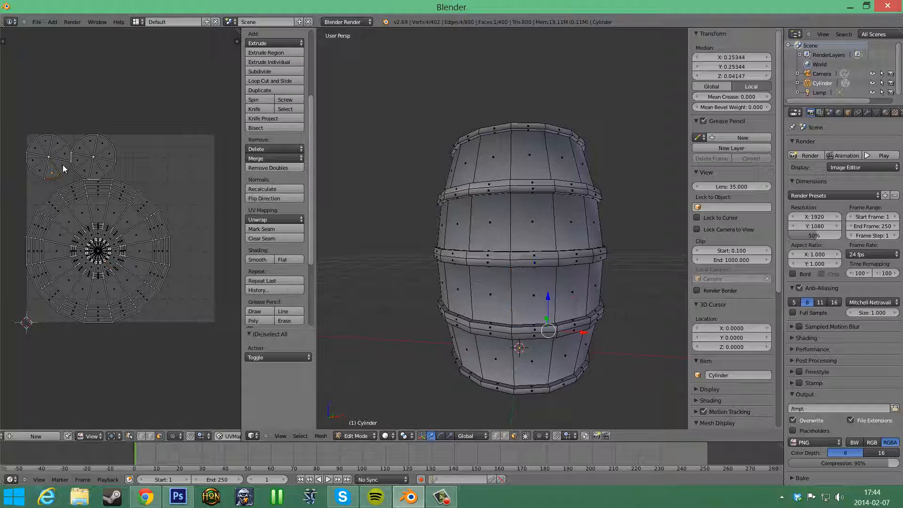
middle_click_drag(607, 249, 635, 175)
middle_click_drag(631, 270, 603, 294)
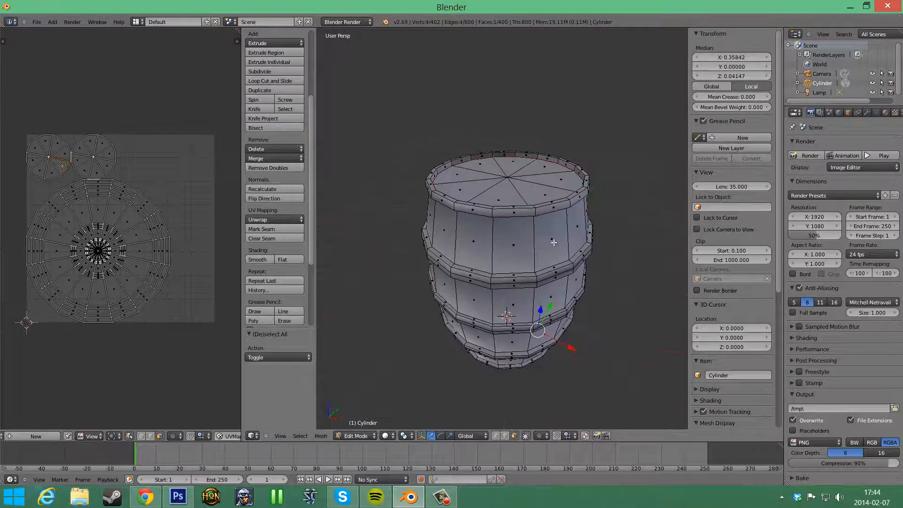
Recheck the top cap's wedges in the UV layout against the mesh from a raised view.
right_click(85, 171)
right_click(97, 170)
right_click(108, 164)
right_click(101, 146)
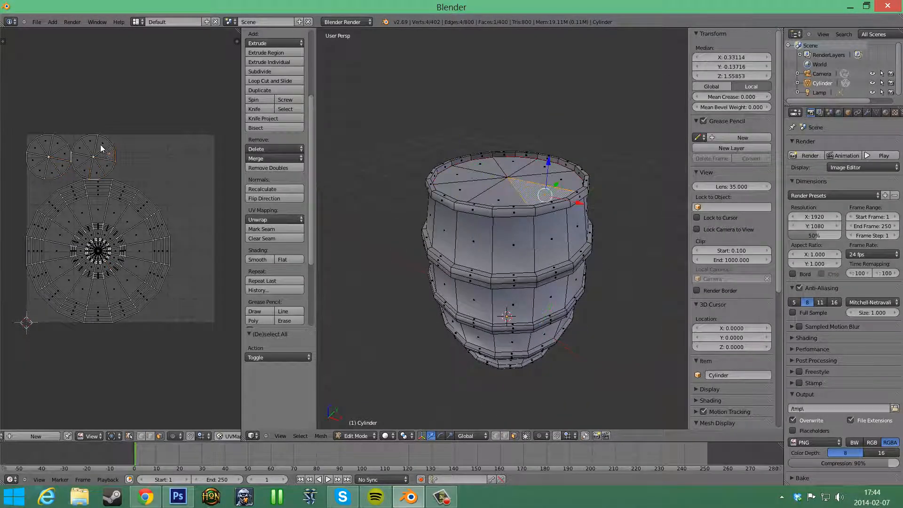
right_click(81, 156)
right_click(81, 165)
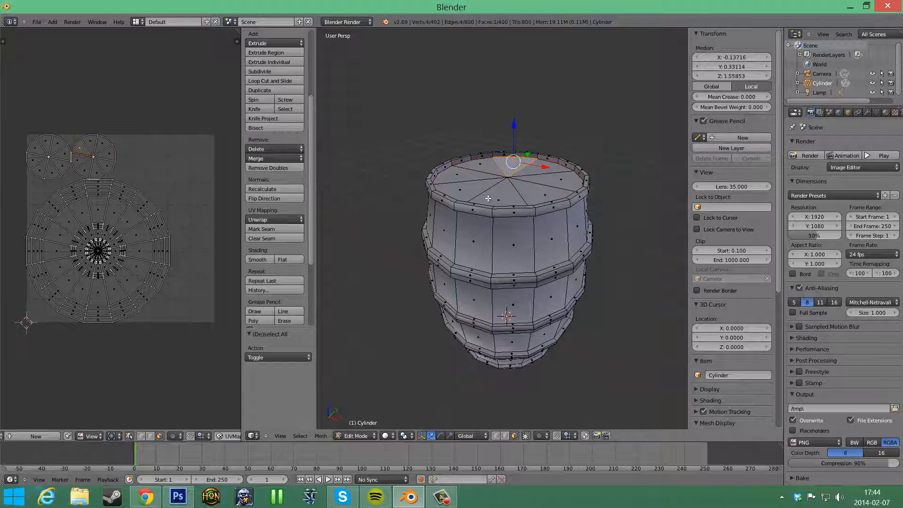
right_click(90, 173)
right_click(101, 171)
right_click(105, 166)
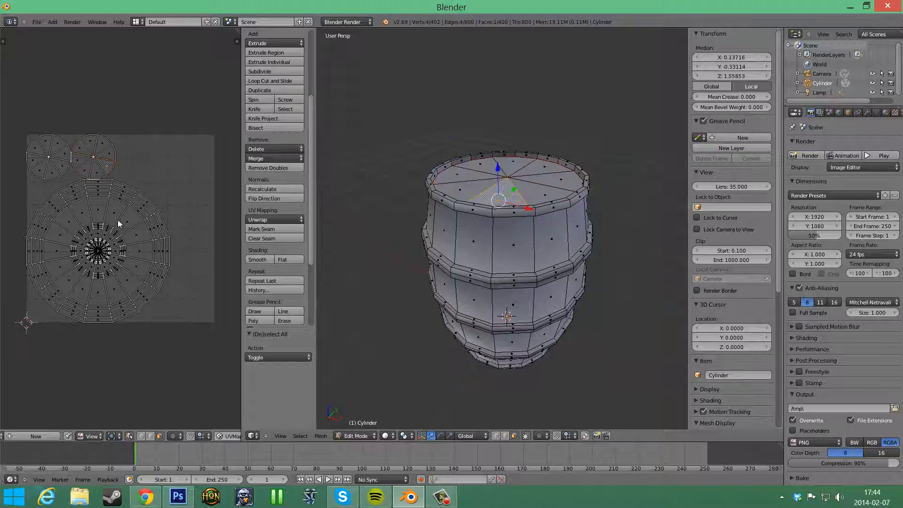
Examine faces throughout the large circular UV island to see where they lie on the barrel's side.
right_click(98, 252)
right_click(81, 241)
right_click(71, 262)
right_click(70, 221)
right_click(99, 213)
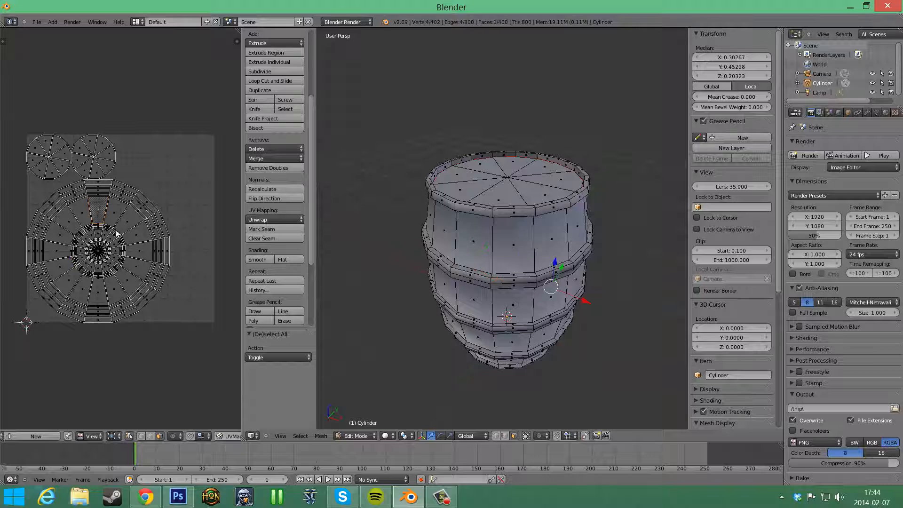
right_click(134, 239)
right_click(134, 301)
right_click(74, 305)
right_click(63, 281)
right_click(60, 235)
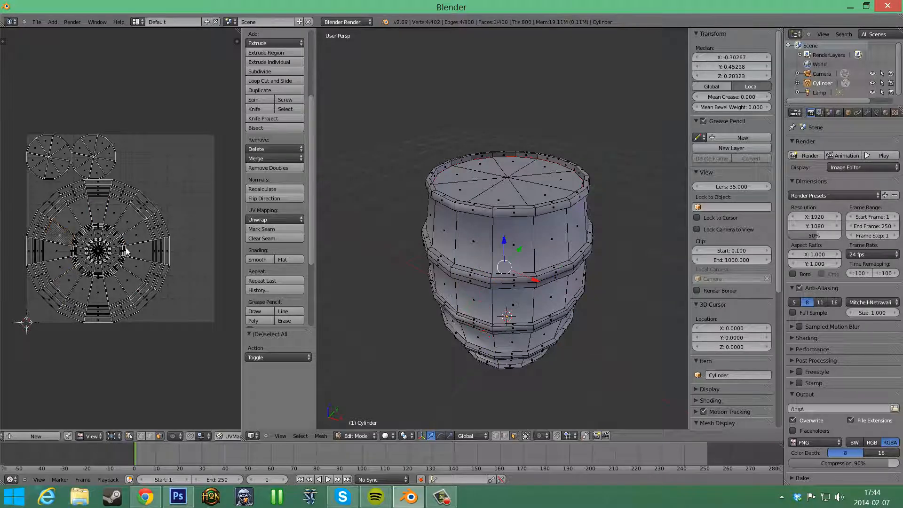
middle_click_drag(654, 266, 650, 227)
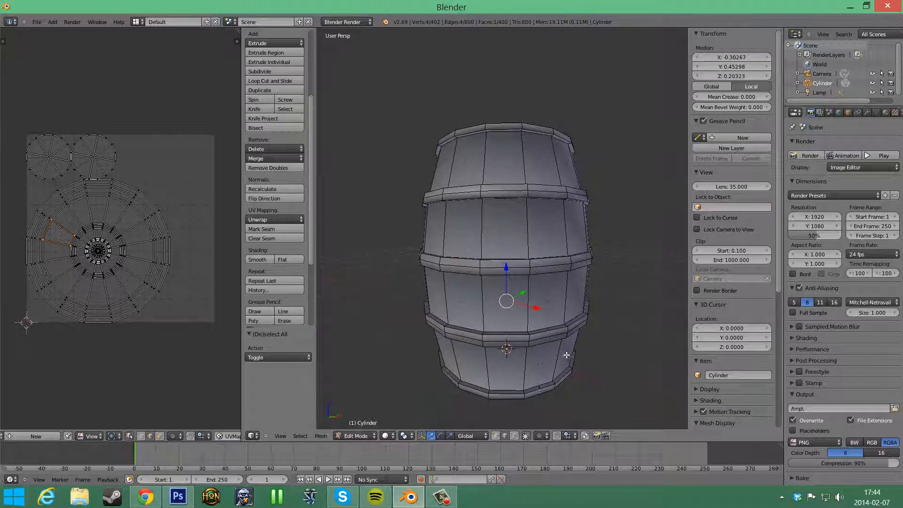
Select the edge loops where the barrel's side meets its top and bottom end hoops, and mark them as seams.
middle_click_drag(559, 306, 559, 353)
scroll(559, 352, "up", 5)
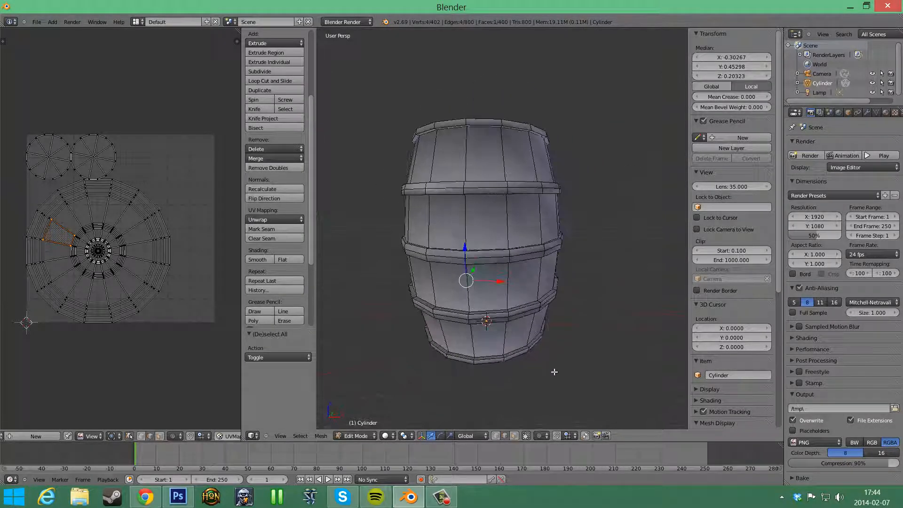
right_click(483, 339, "alt")
middle_click_drag(482, 340, 508, 132)
right_click(506, 126, "alt+shift")
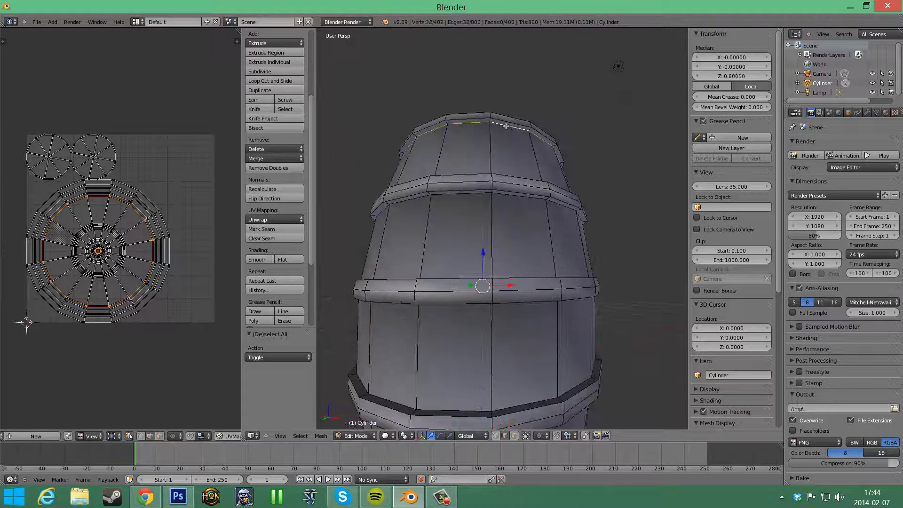
key("ctrl+e")
left_click(497, 240)
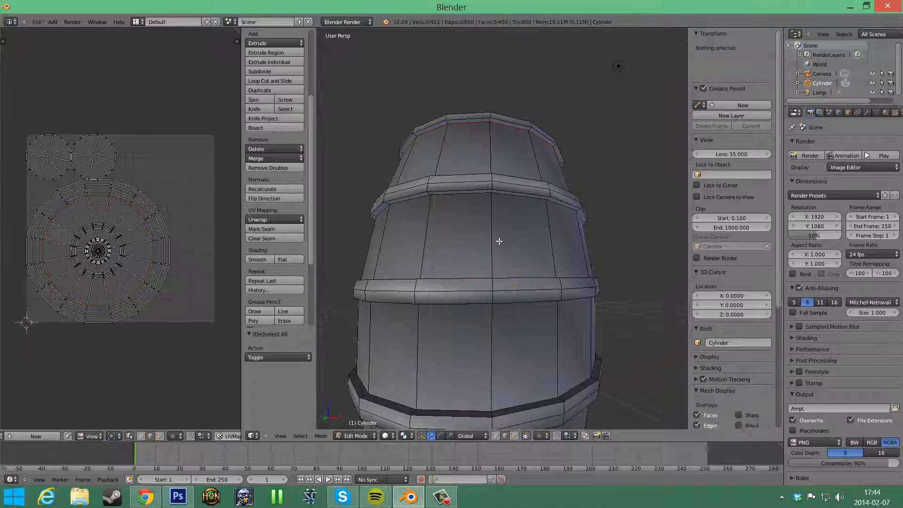
Select the whole mesh, unwrap it again with the end hoops separated, and deselect the result.
key("a")
key("e")
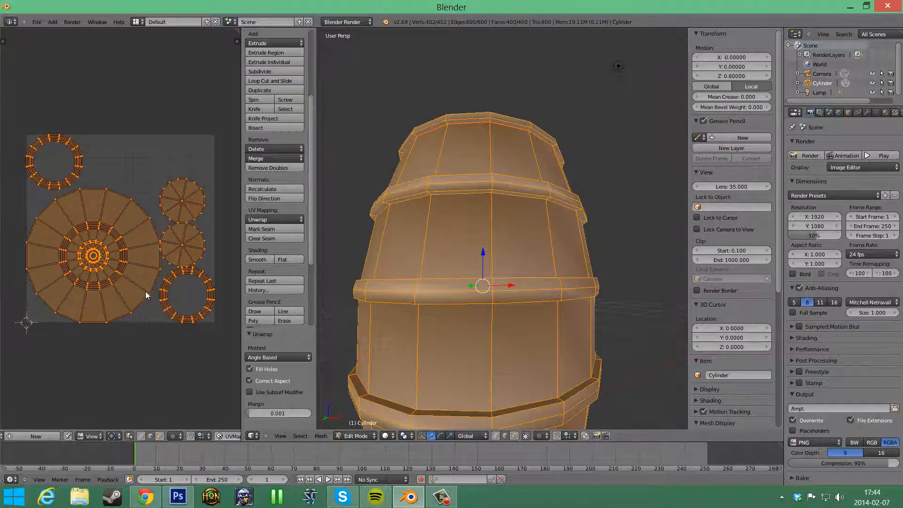
key("a")
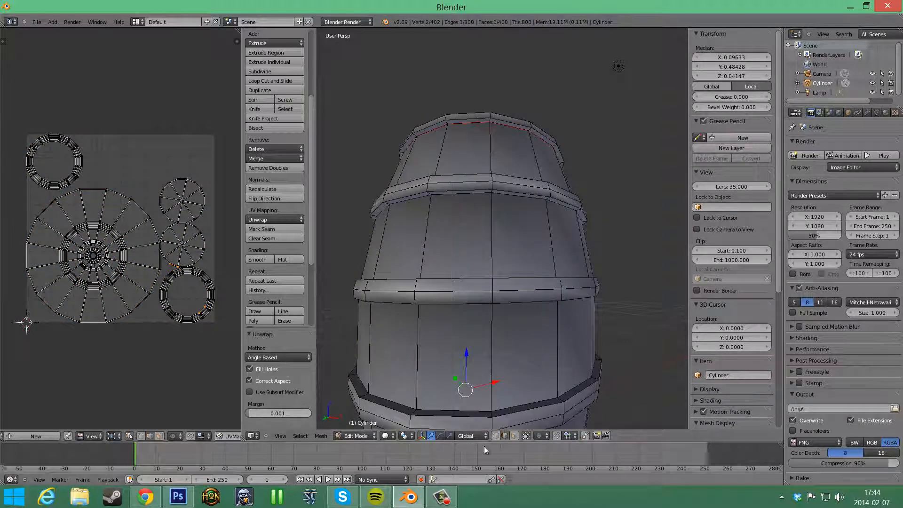
Compare faces around the barrel's bottom hoop with their positions in the lower ring-shaped UV island.
scroll(212, 368, "up", 5)
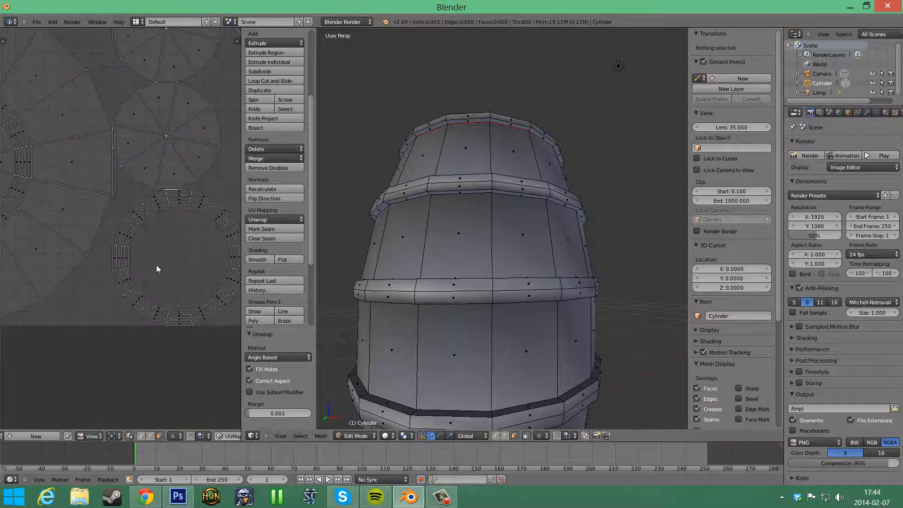
left_click(135, 284)
right_click(121, 261)
middle_click_drag(562, 357, 534, 266, "shift")
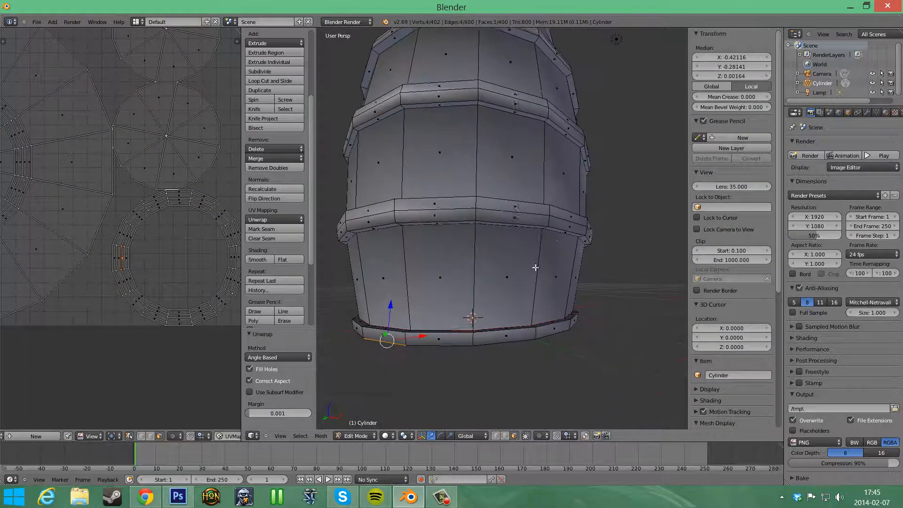
middle_click_drag(410, 336, 487, 213)
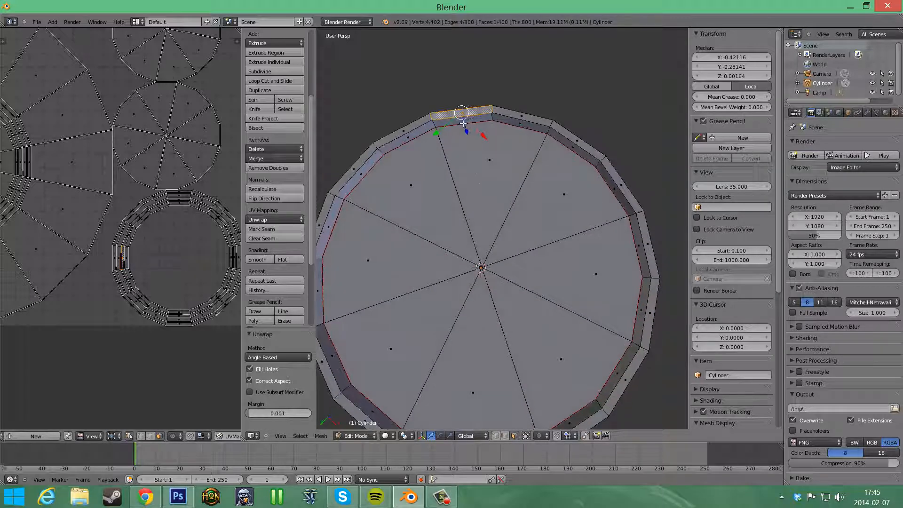
right_click(463, 125)
right_click(400, 138)
right_click(406, 146)
right_click(361, 178)
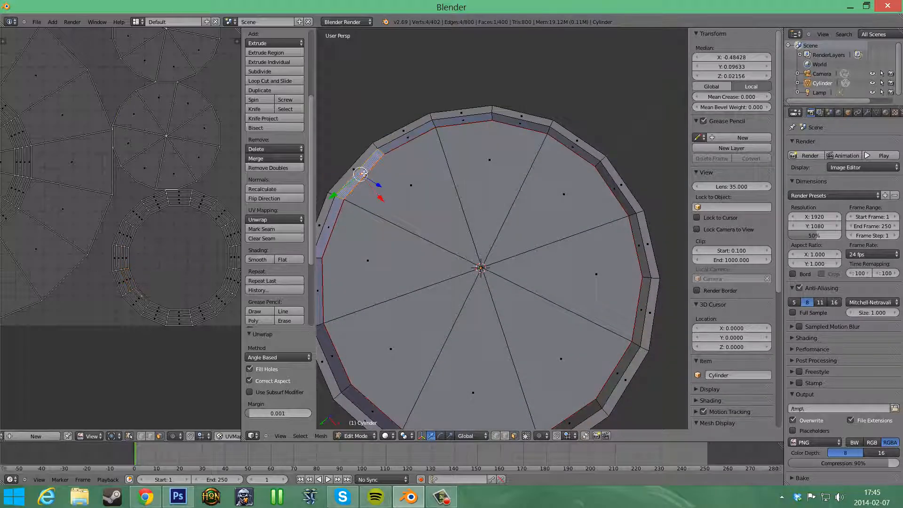
right_click(347, 208)
right_click(326, 244)
right_click(320, 284)
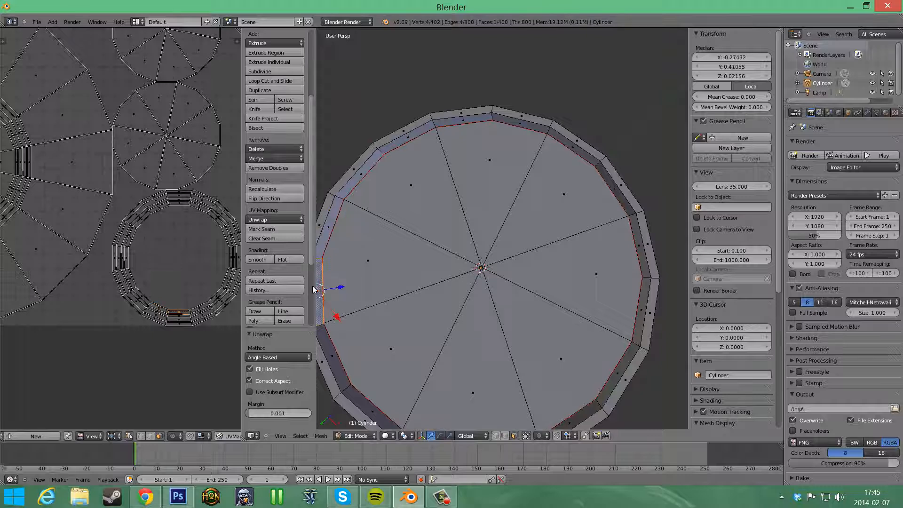
Examine faces all around the ring-shaped UV island to see where each lies on the bottom hoop.
right_click(180, 321)
right_click(158, 317)
right_click(136, 300)
right_click(125, 281)
right_click(121, 258)
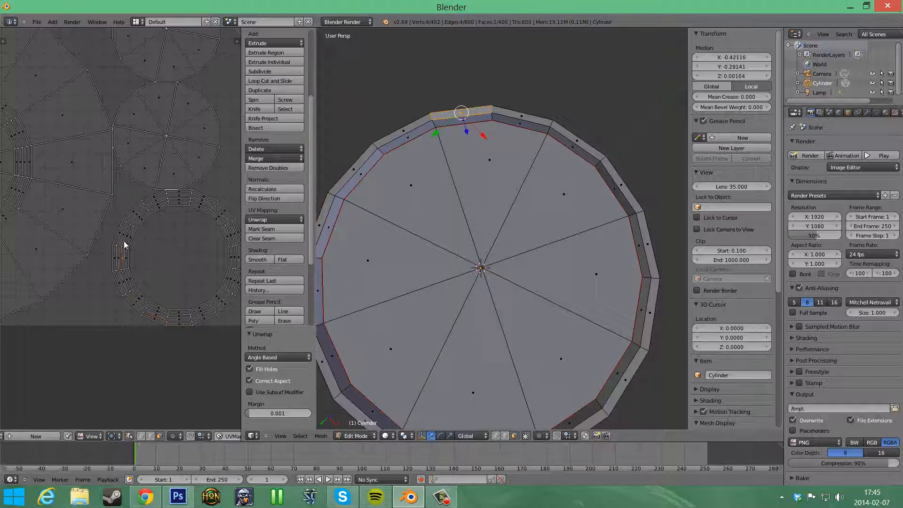
right_click(125, 234)
right_click(139, 221)
right_click(180, 201)
right_click(202, 204)
right_click(220, 218)
right_click(228, 236)
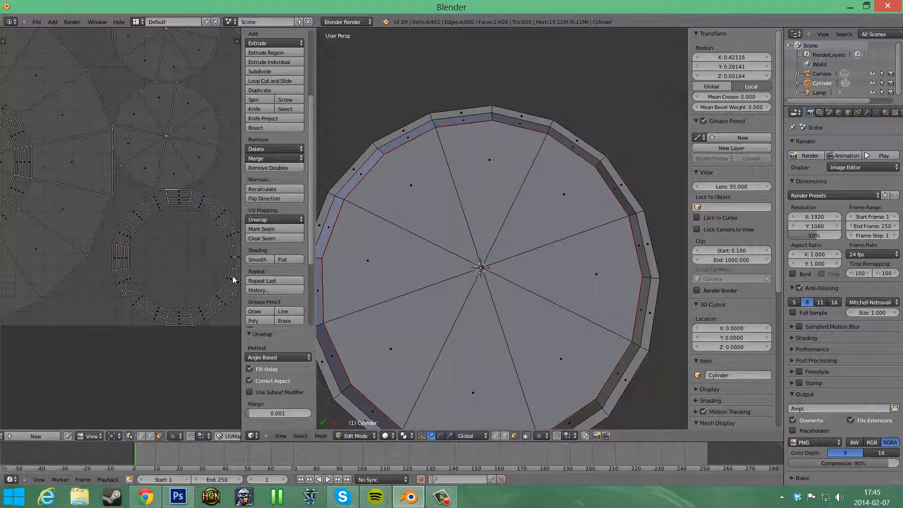
right_click(197, 316)
Select all the edges around the perimeter of the barrel's bottom cap and clear their seam.
scroll(545, 192, "down", 4)
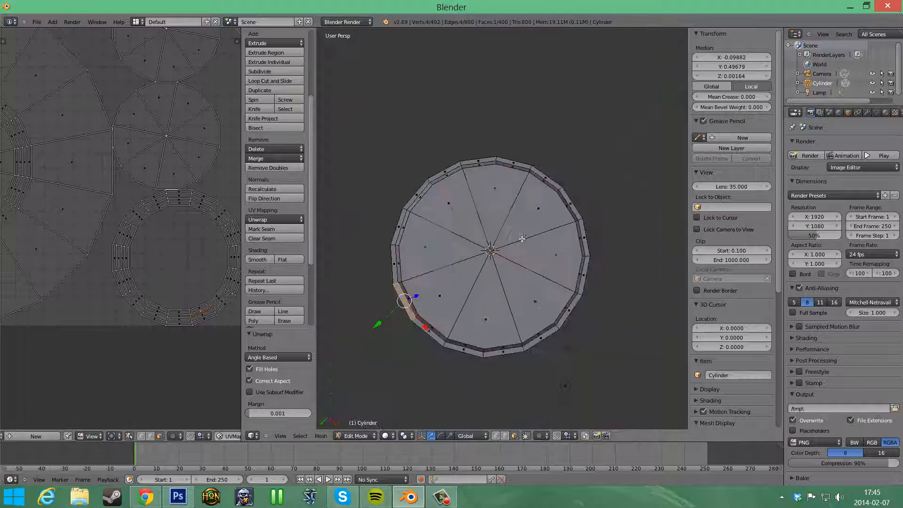
middle_click_drag(517, 278, 517, 300)
middle_click_drag(536, 265, 517, 337)
middle_click_drag(526, 305, 514, 261)
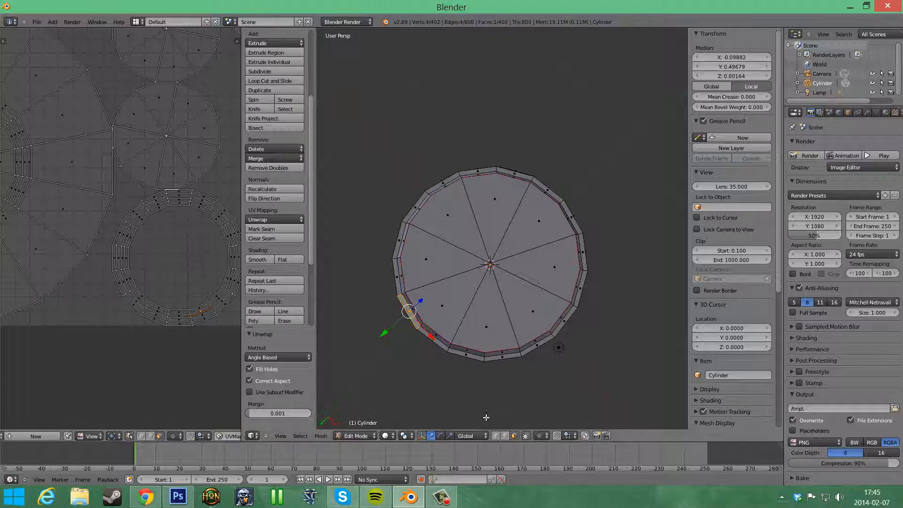
left_click(505, 439)
right_click(489, 352, "alt")
right_click(464, 347, "alt+shift")
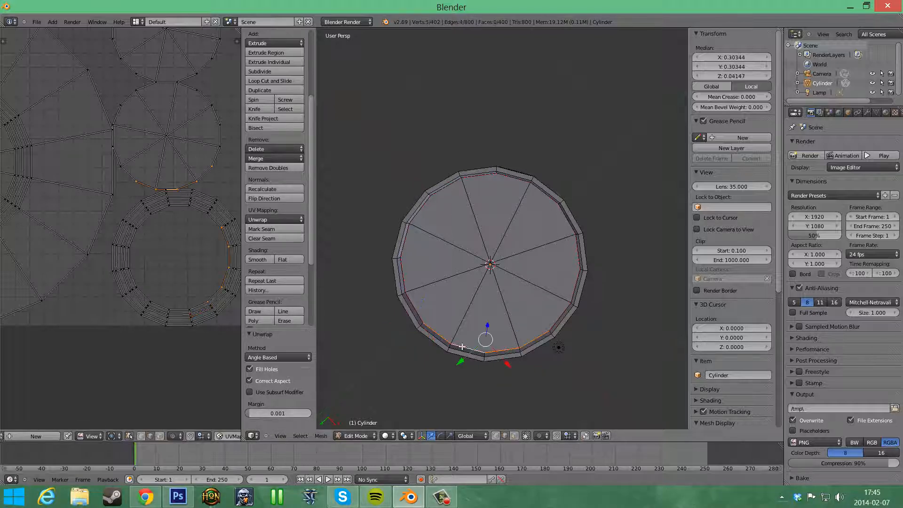
right_click(418, 312, "alt+shift")
right_click(405, 241, "alt+shift")
right_click(456, 187, "alt+shift")
right_click(514, 192, "alt+shift")
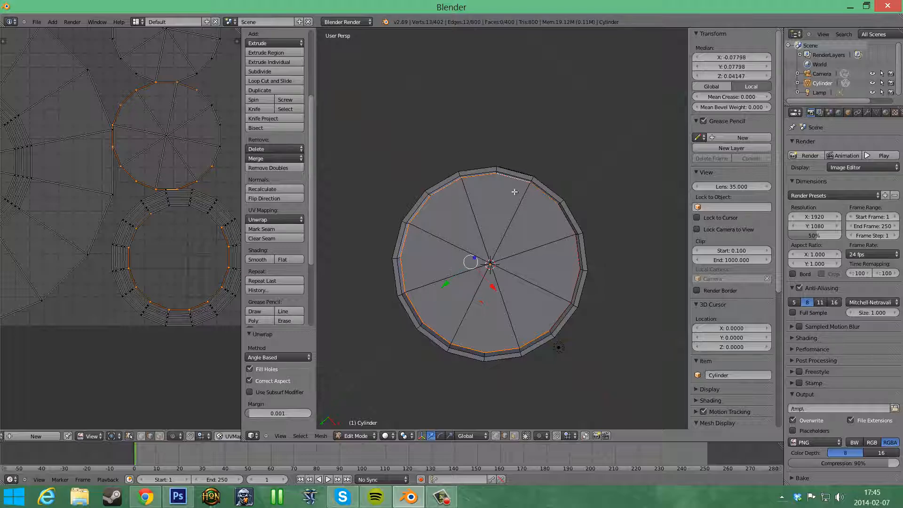
right_click(567, 231, "alt+shift")
right_click(567, 285, "alt+shift")
key("ctrl+e")
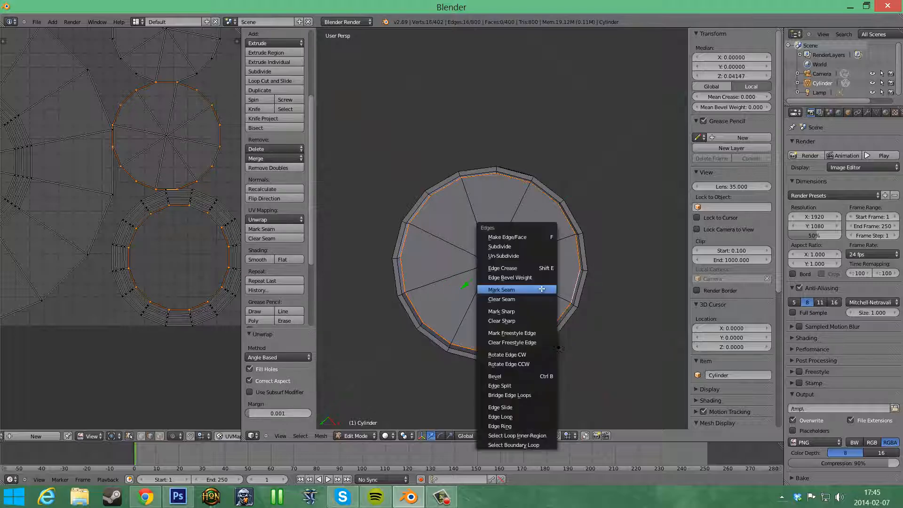
left_click(538, 293)
Select the whole mesh, unwrap it with the bottom cap joined to its hoop, and deselect everything.
key("a")
key("a")
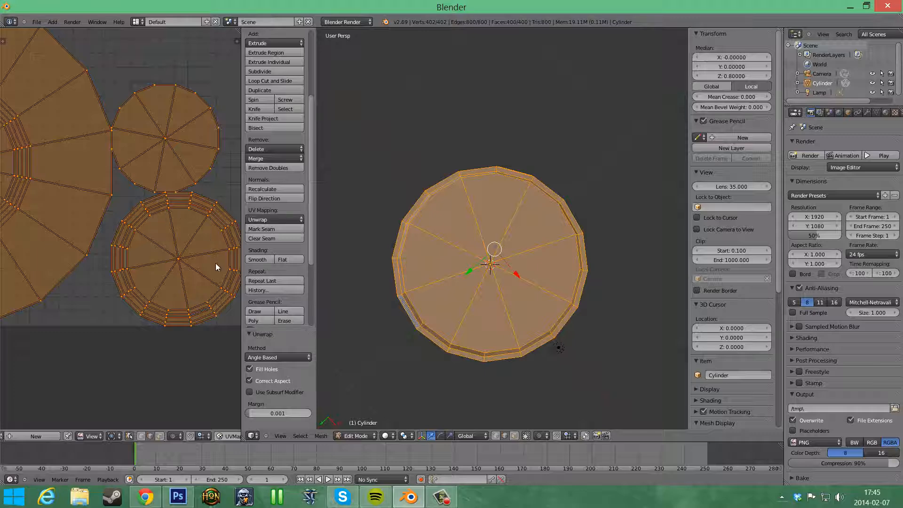
key("a")
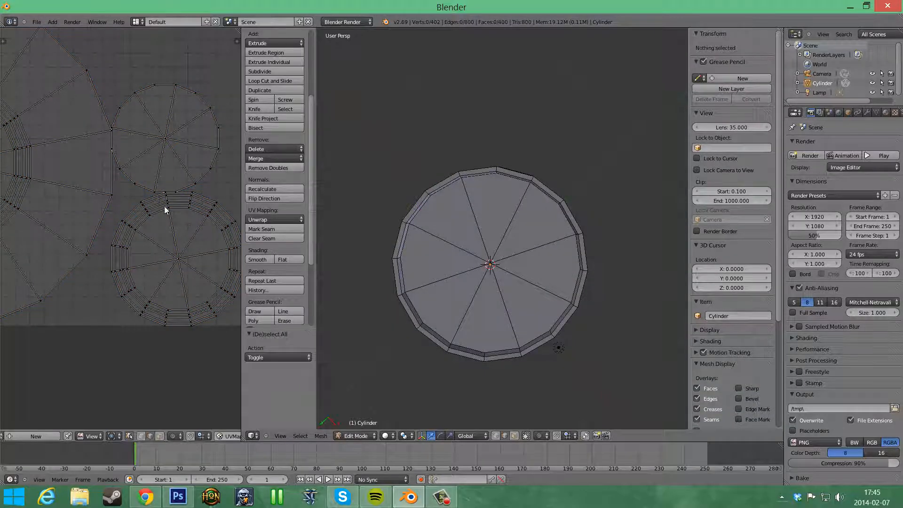
Select all the edges around the perimeter of the barrel's top cap and clear their seam.
middle_click_drag(600, 232, 560, 308)
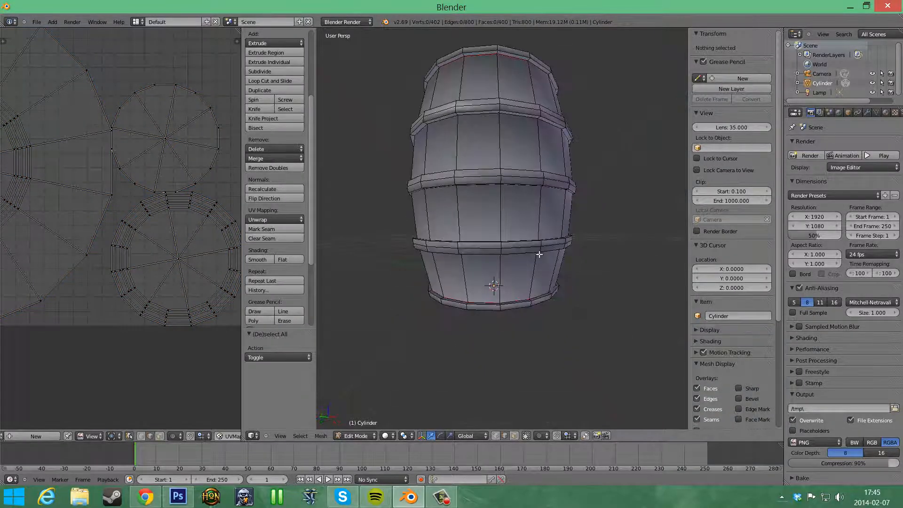
middle_click_drag(502, 167, 561, 388)
scroll(562, 243, "down", 4)
scroll(471, 292, "up", 1)
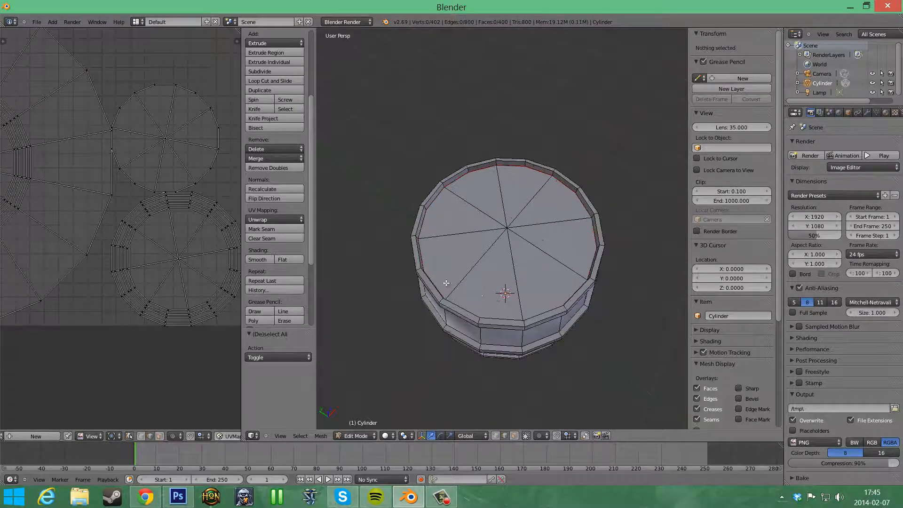
right_click(425, 250, "alt")
right_click(444, 195, "alt+shift")
right_click(453, 193, "alt+shift")
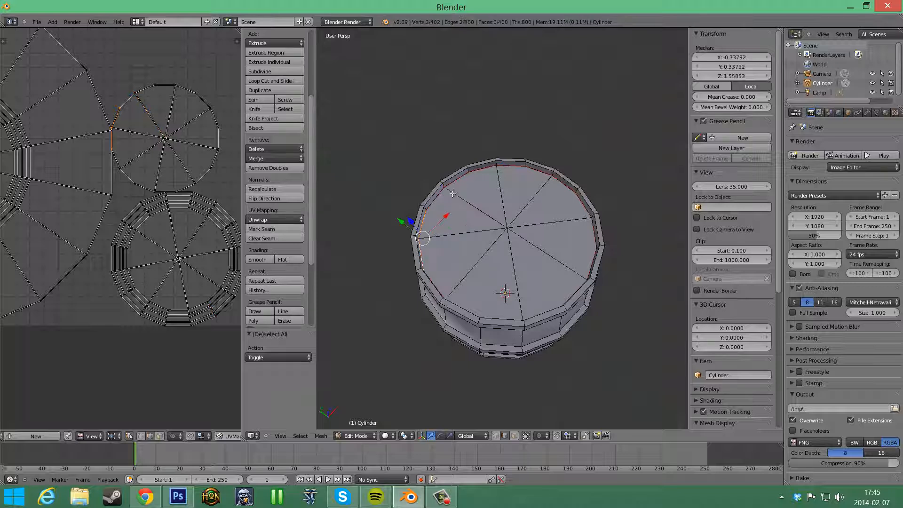
right_click(430, 197, "alt+shift")
right_click(435, 193, "alt+shift")
right_click(439, 196, "alt+shift")
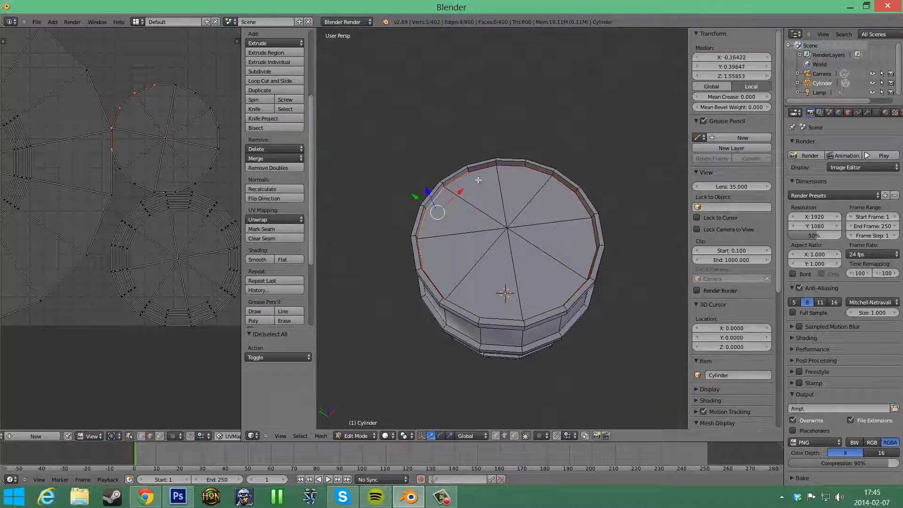
right_click(484, 171, "alt+shift")
right_click(548, 172, "alt+shift")
scroll(548, 172, "up", 2, "alt+shift")
right_click(540, 195, "alt+shift")
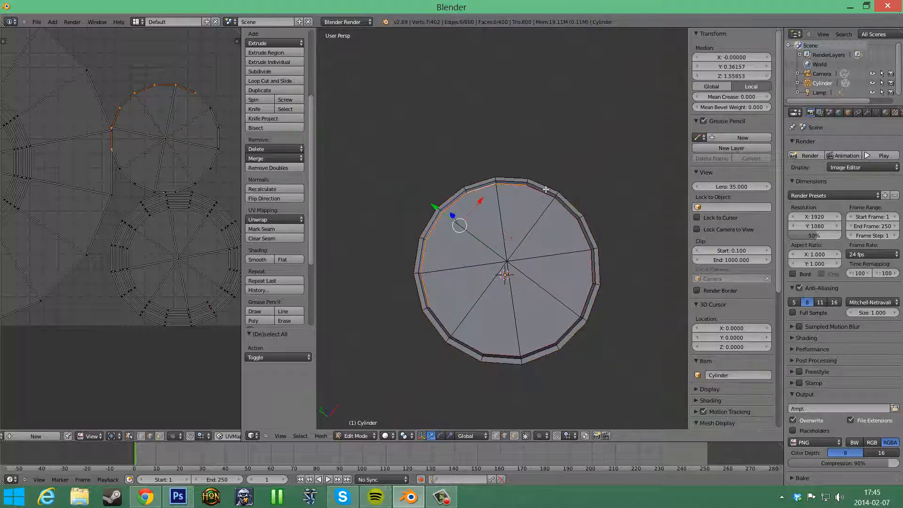
right_click(580, 236, "alt+shift")
right_click(585, 308, "alt+shift")
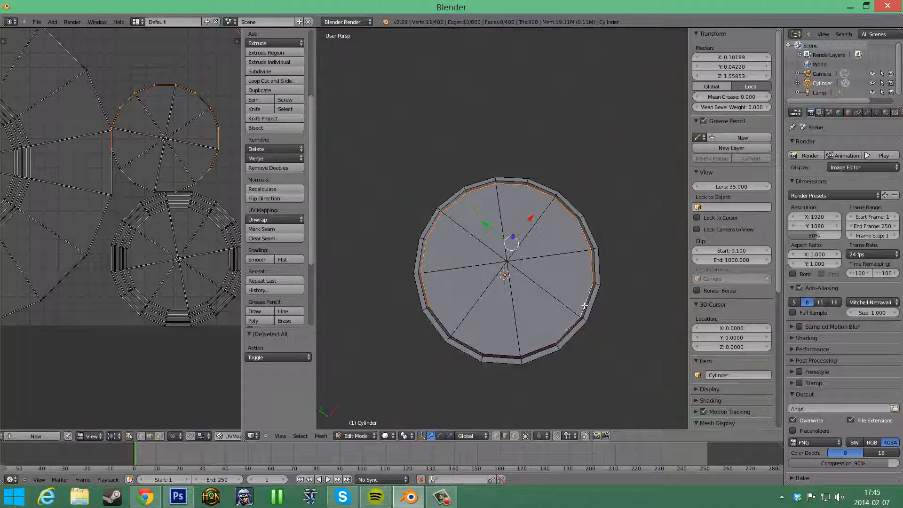
right_click(535, 350, "alt+shift")
right_click(470, 343, "alt+shift")
middle_click_drag(562, 313, 552, 264)
key("ctrl+e")
left_click(504, 204)
Select the whole mesh, unwrap it with both caps joined to their end hoops, and deselect everything.
key("a")
key("a")
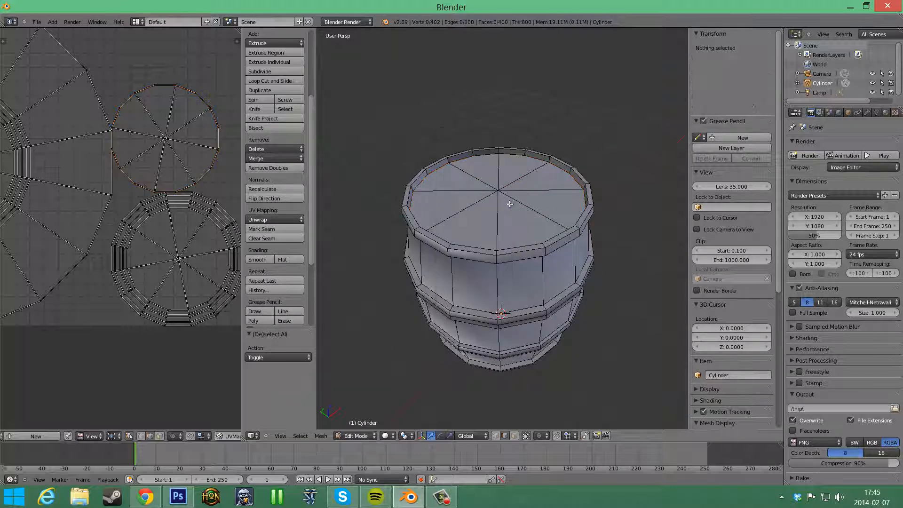
key("e")
scroll(143, 238, "down", 3)
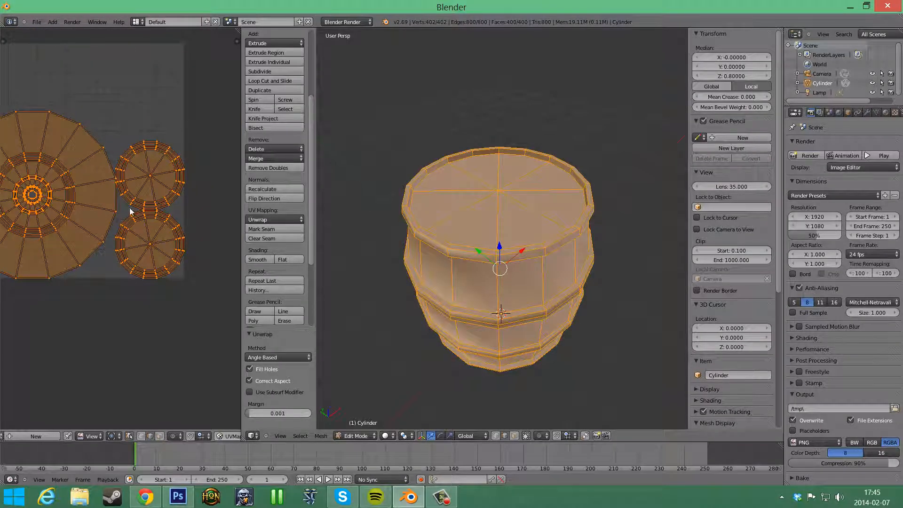
key("a")
Examine the top hoop's outer and upper face loops to see where they lie in the cap's UV island.
scroll(160, 173, "up", 4)
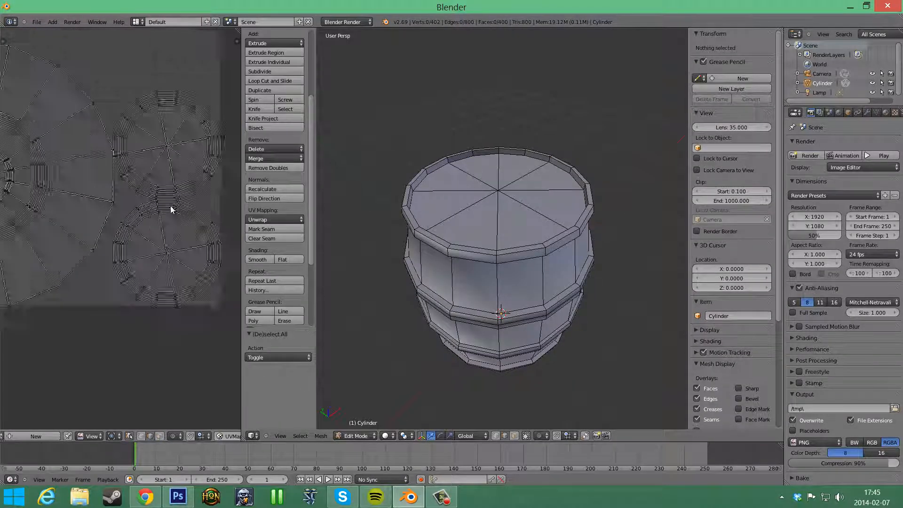
scroll(151, 232, "up", 4)
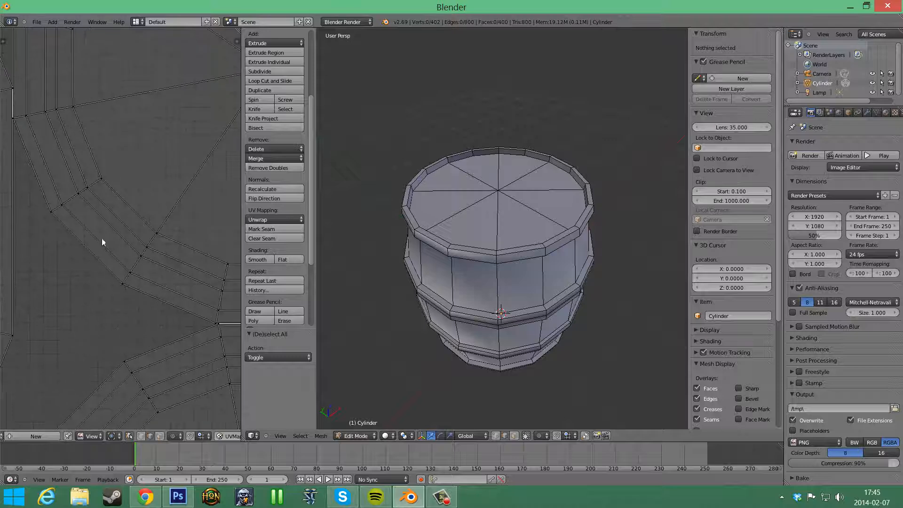
middle_click_drag(478, 243, 481, 177)
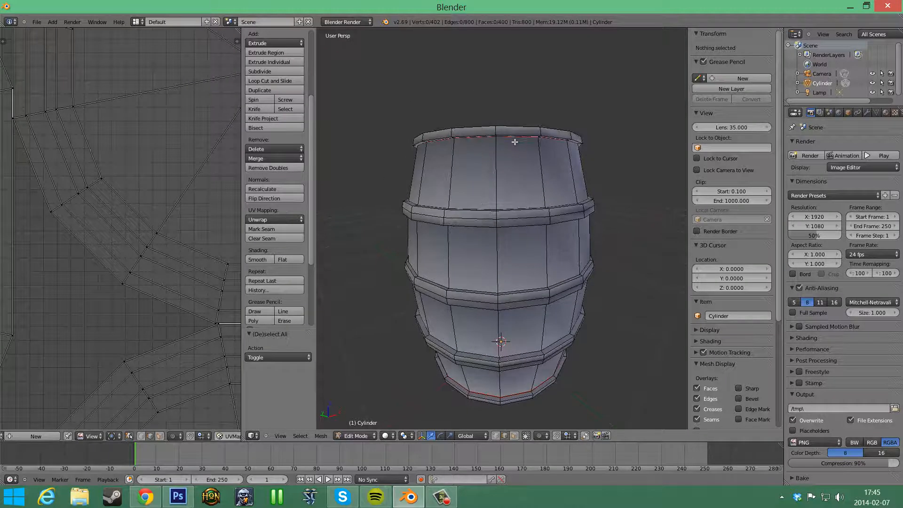
right_click(480, 132)
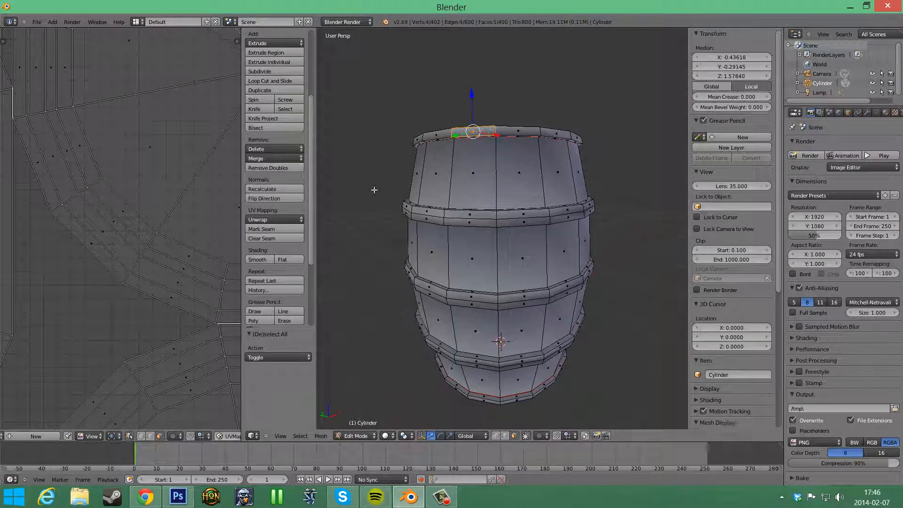
scroll(145, 267, "down", 3)
scroll(179, 210, "up", 4)
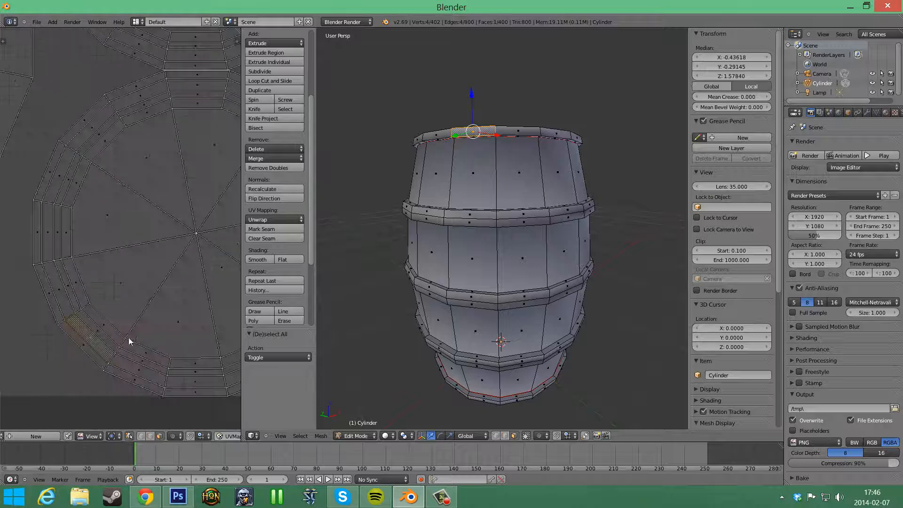
right_click(473, 131, "alt")
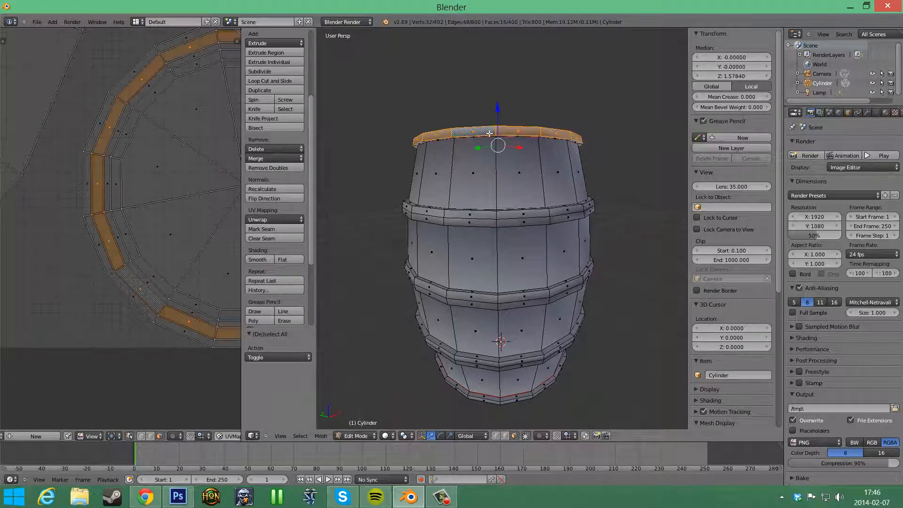
middle_click_drag(478, 184, 461, 103)
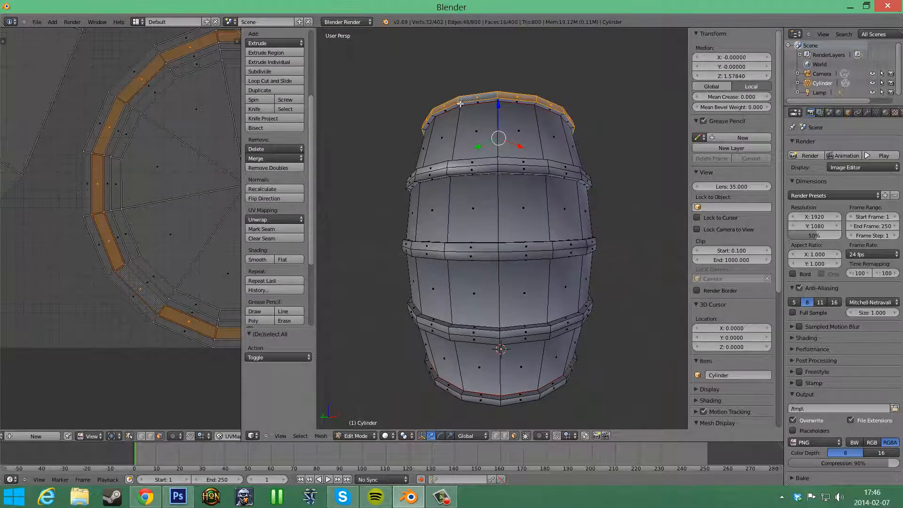
right_click(460, 103, "alt")
middle_click_drag(507, 141, 452, 305)
right_click(460, 308, "alt")
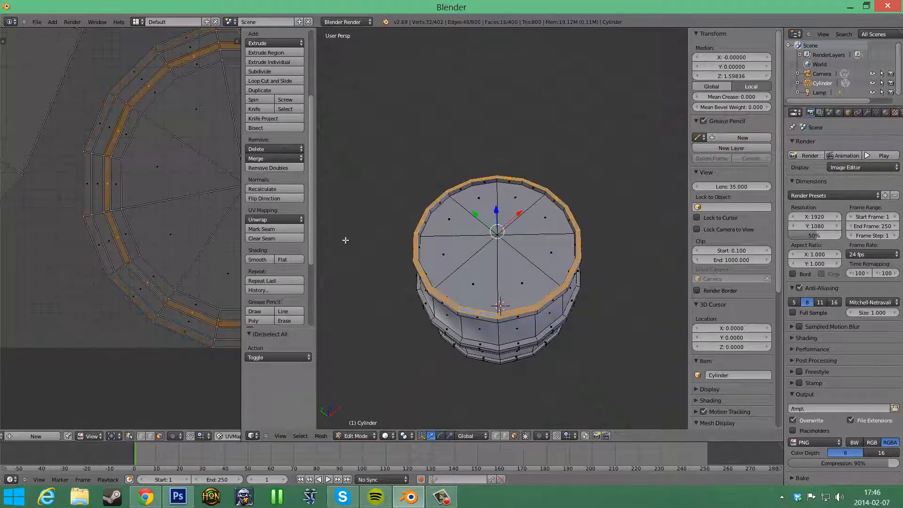
Check a top cap wedge and a side face below the top hoop against the UV layout, and deselect everything.
right_click(456, 263)
key("a")
key("a")
scroll(518, 284, "down", 4)
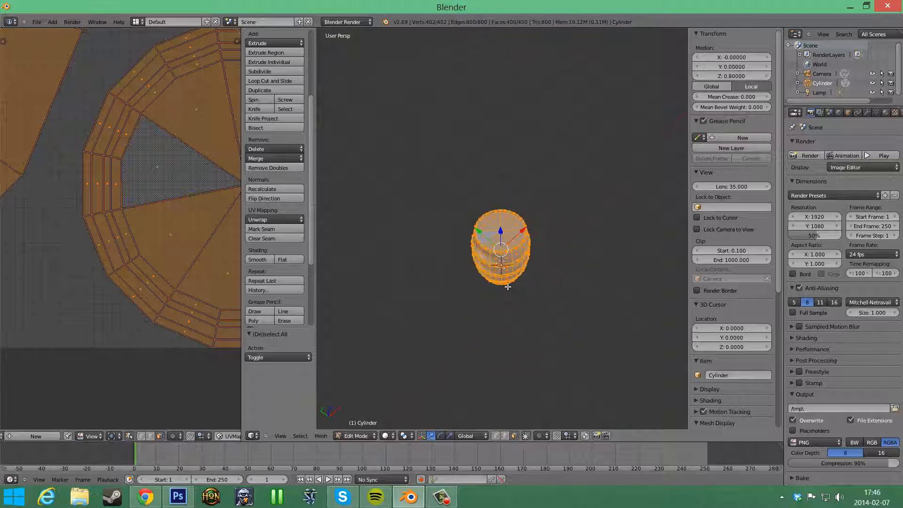
scroll(498, 291, "up", 8)
middle_click_drag(455, 309, 456, 229)
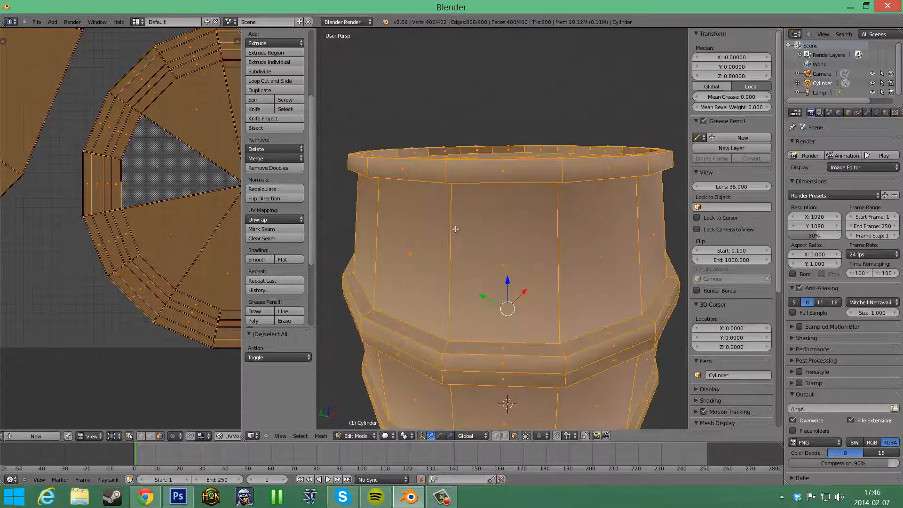
right_click(492, 193)
scroll(492, 193, "down", 4)
scroll(80, 301, "down", 5)
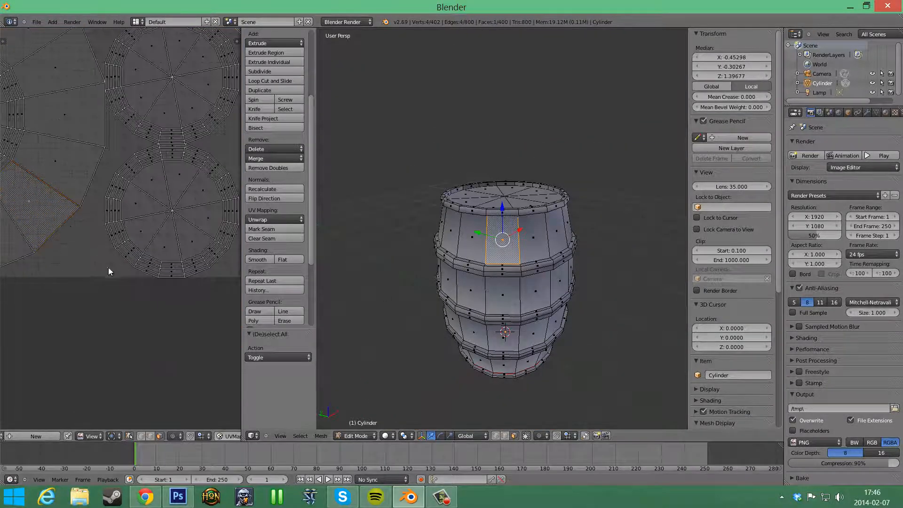
scroll(79, 216, "down", 3)
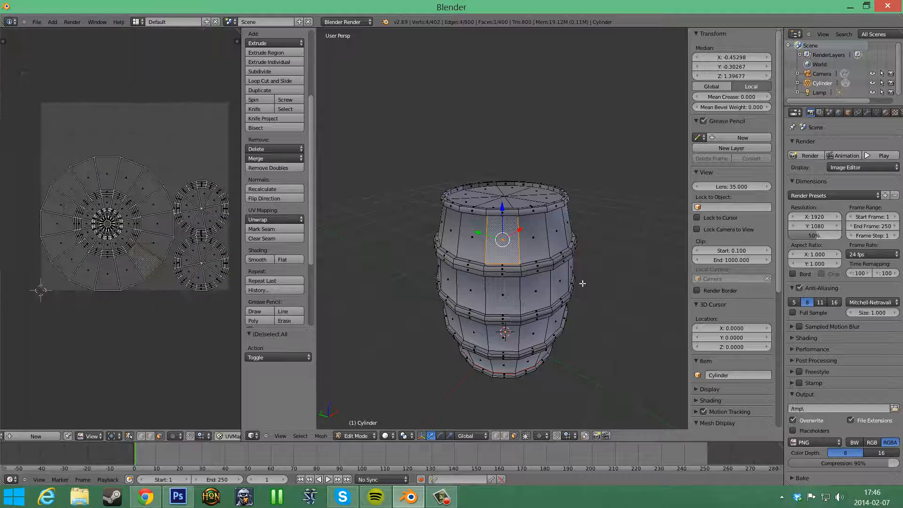
middle_click_drag(583, 284, 496, 430)
key("a")
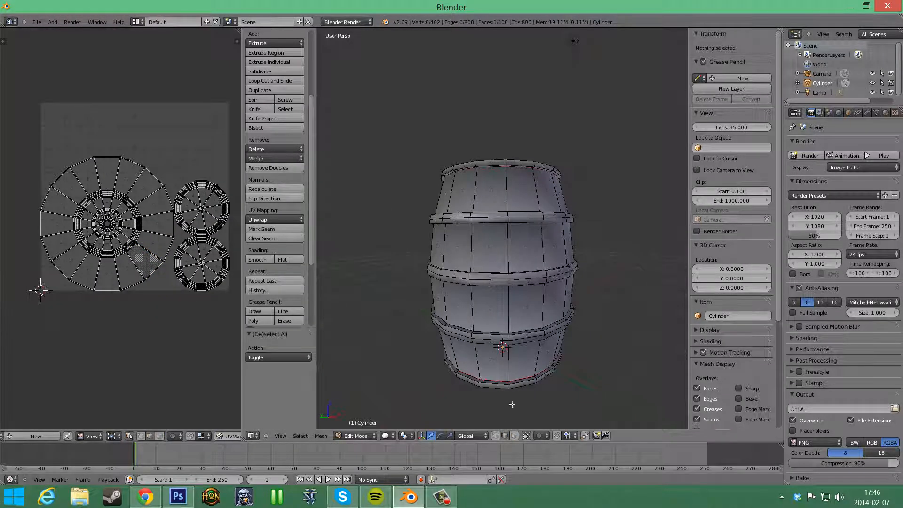
Select the vertical edge loop that runs down the barrel's side and check how it continues around both ends.
scroll(554, 284, "up", 3)
middle_click_drag(554, 284, 550, 292)
right_click(493, 230, "alt")
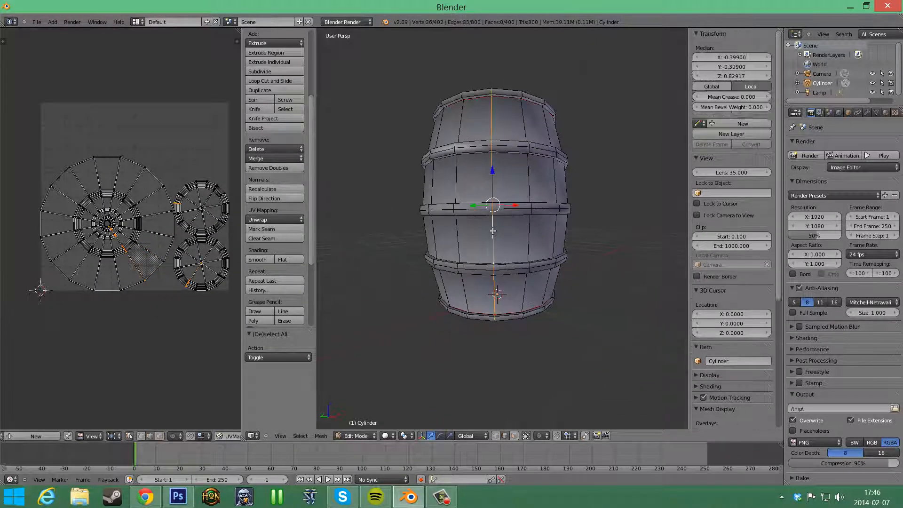
middle_click_drag(492, 229, 498, 155)
middle_click_drag(541, 185, 549, 282)
scroll(567, 325, "up", 4)
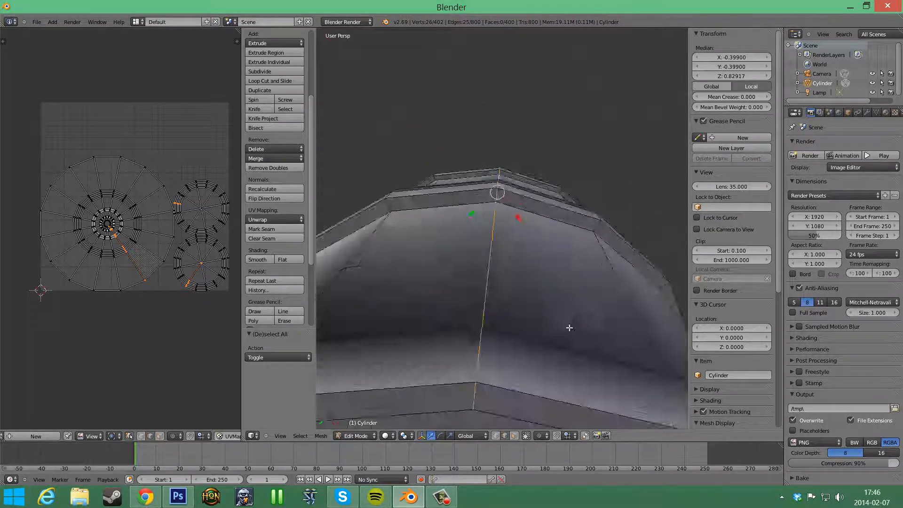
middle_click_drag(569, 327, 569, 303)
middle_click_drag(541, 206, 534, 364)
Deselect the loop's edges outside the side stretch between the end-hoop seams and mark the remaining vertical edges as a seam.
right_click(504, 160, "alt")
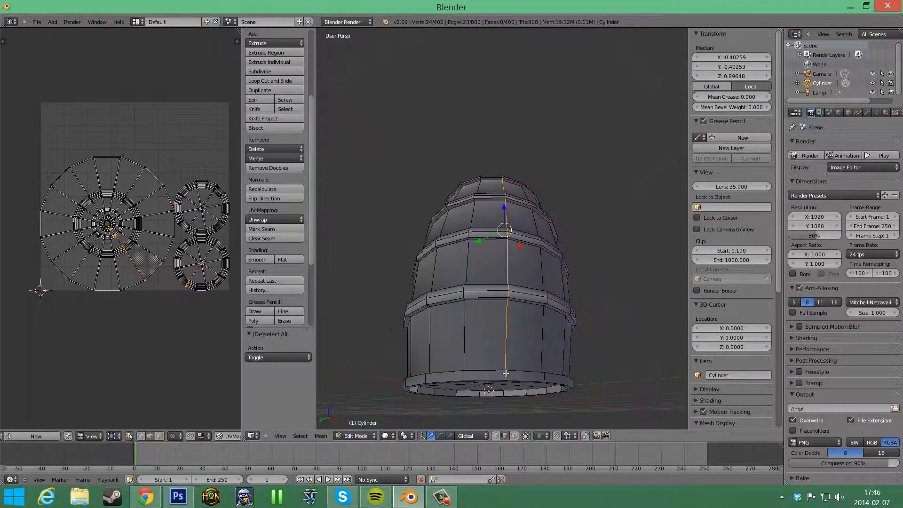
right_click(506, 373, "shift")
mouse_move(541, 311)
middle_mouse_down()
mouse_move(540, 246)
mouse_move(541, 323)
middle_mouse_up()
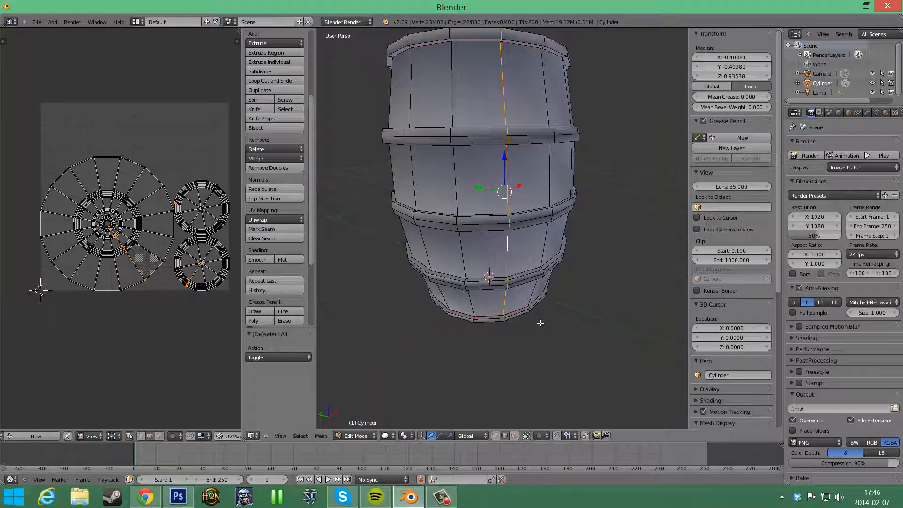
right_click(504, 316, "shift")
middle_click_drag(484, 126, 516, 124)
right_click(498, 277, "shift")
right_click(614, 182, "shift")
right_click(617, 184, "shift")
right_click(492, 150, "shift")
right_click(480, 101, "shift")
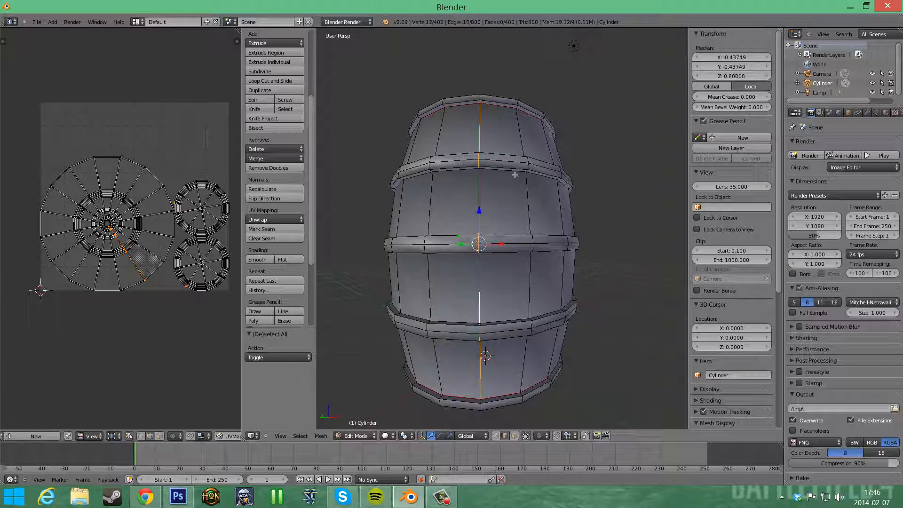
middle_click_drag(515, 175, 541, 232)
key("ctrl+e")
left_click(527, 225)
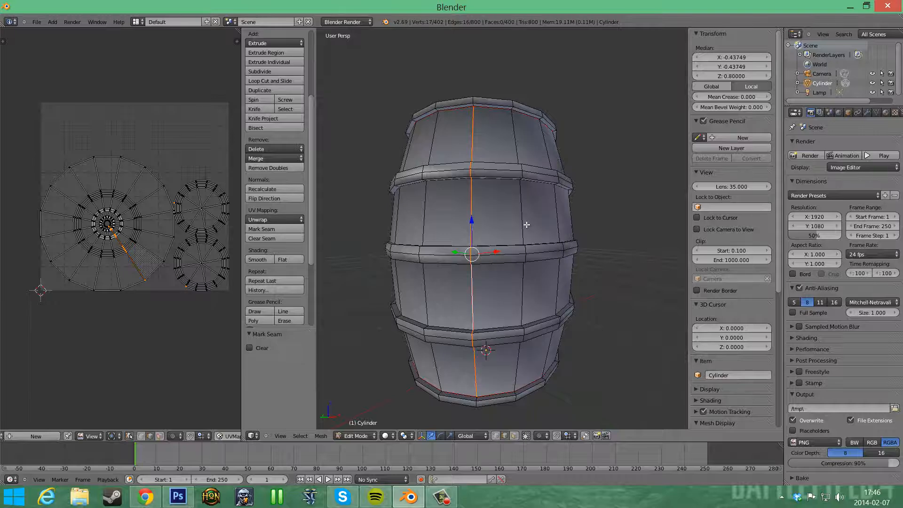
Select the whole mesh, unwrap it with the new side seam, and inspect the UV layout before deselecting everything.
key("a")
key("e")
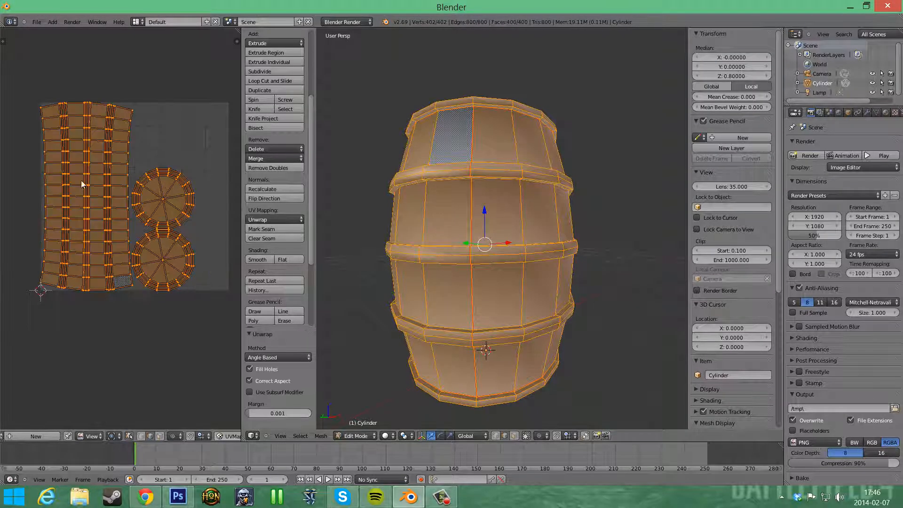
scroll(117, 247, "up", 5)
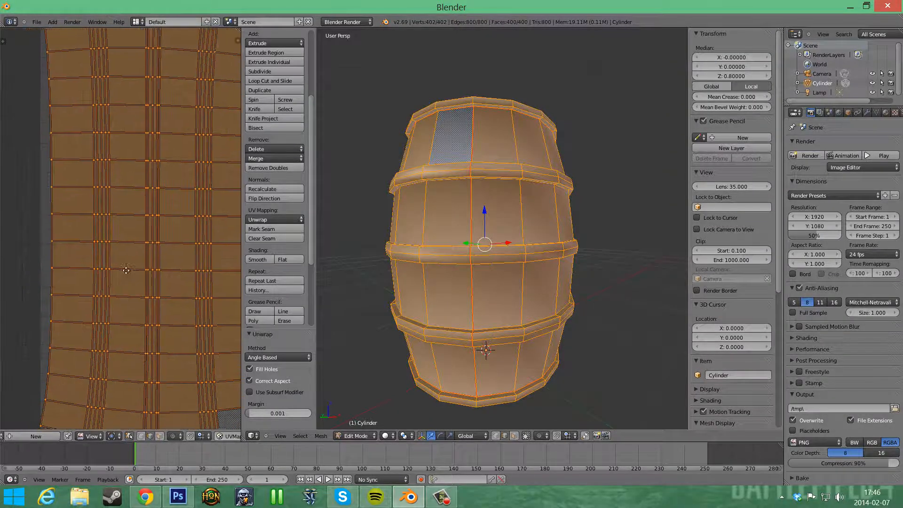
scroll(141, 193, "down", 3)
key("a")
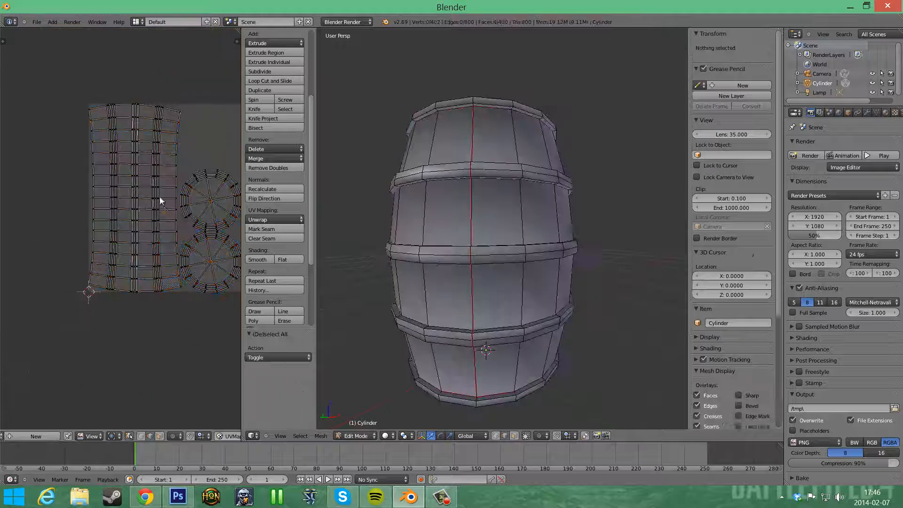
scroll(171, 217, "up", 4)
scroll(177, 283, "down", 1)
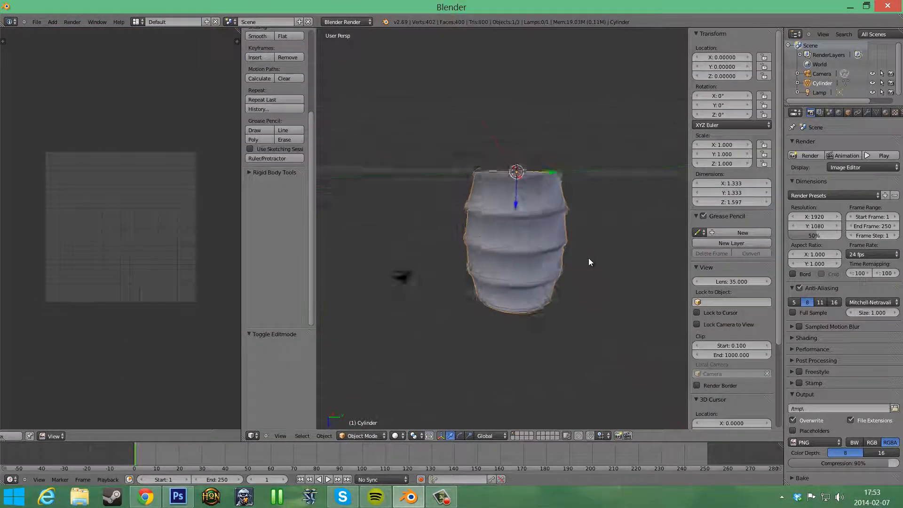
Enter Edit Mode on the barrel, switch to face selection, and select the whole mesh.
middle_click_drag(591, 262, 555, 310)
key("a")
key("Tab")
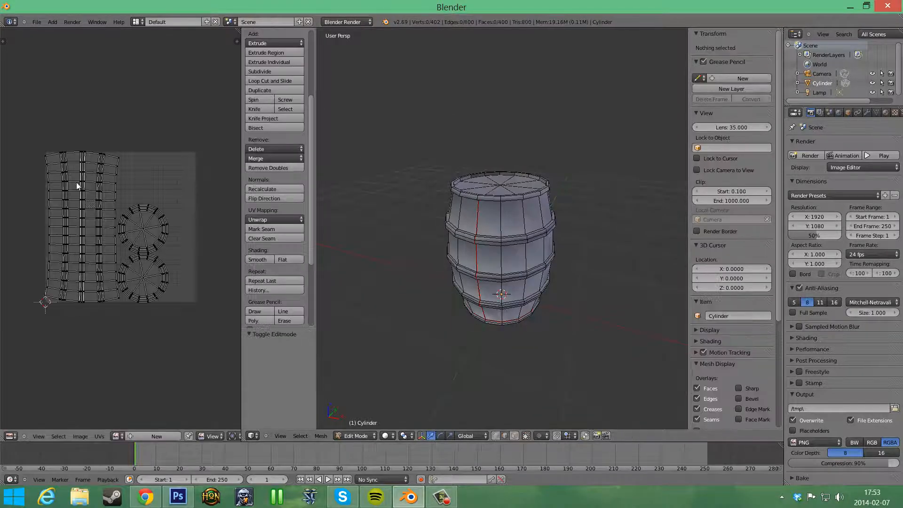
left_click(514, 436)
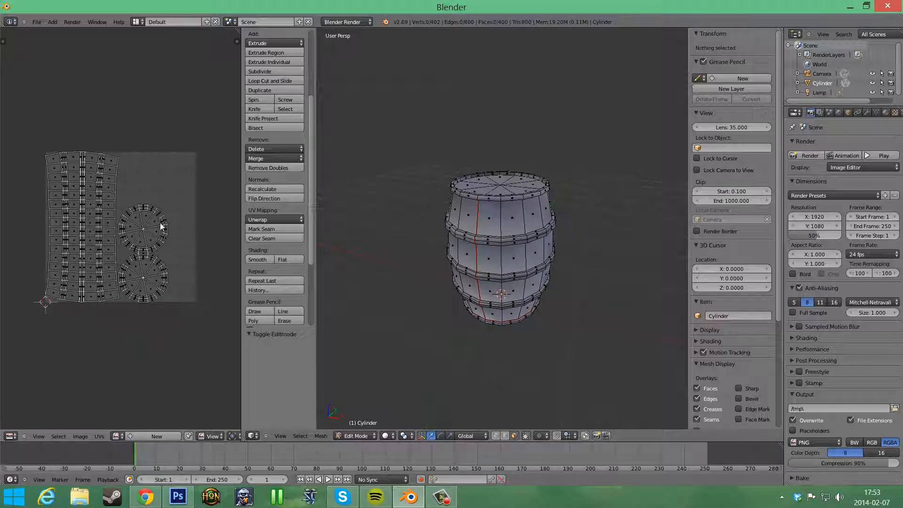
key("a")
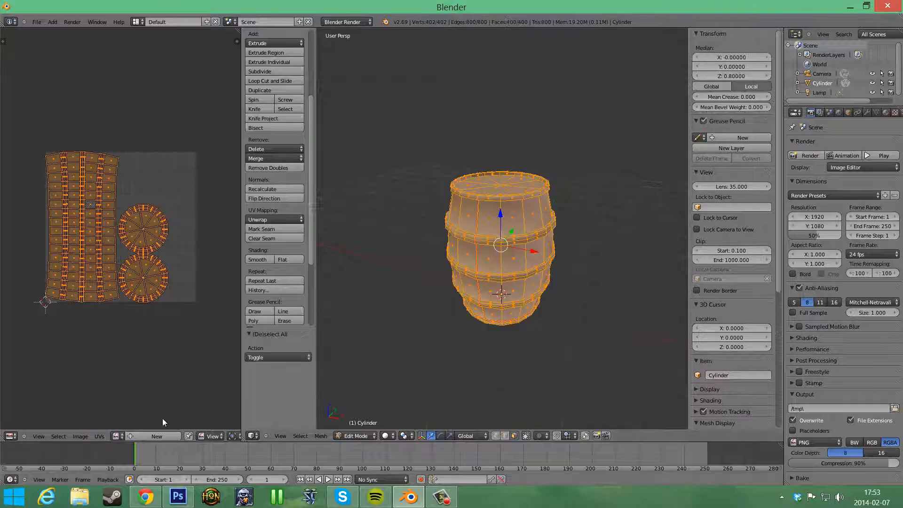
Export the UV layout as a PNG image named barrel_UV into the UV folder, and deselect the mesh.
left_click(99, 436)
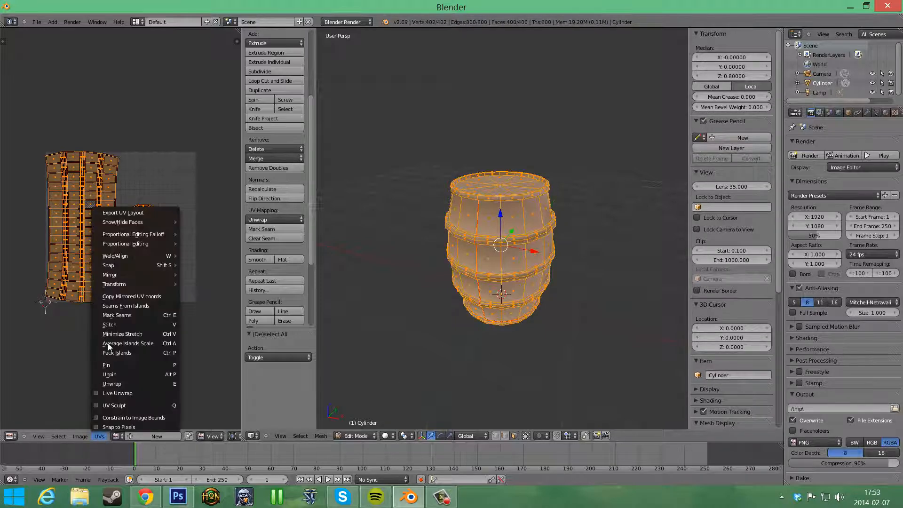
left_click(140, 213)
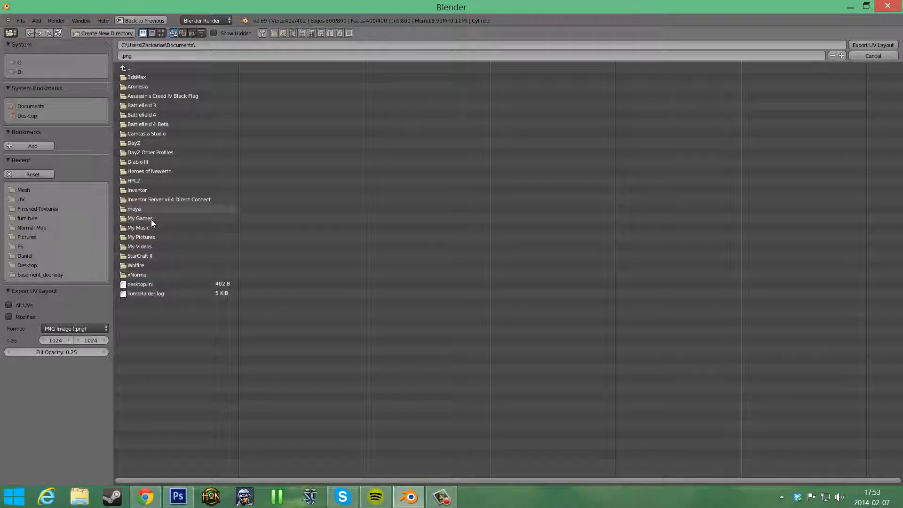
left_click(22, 199)
left_click(149, 56)
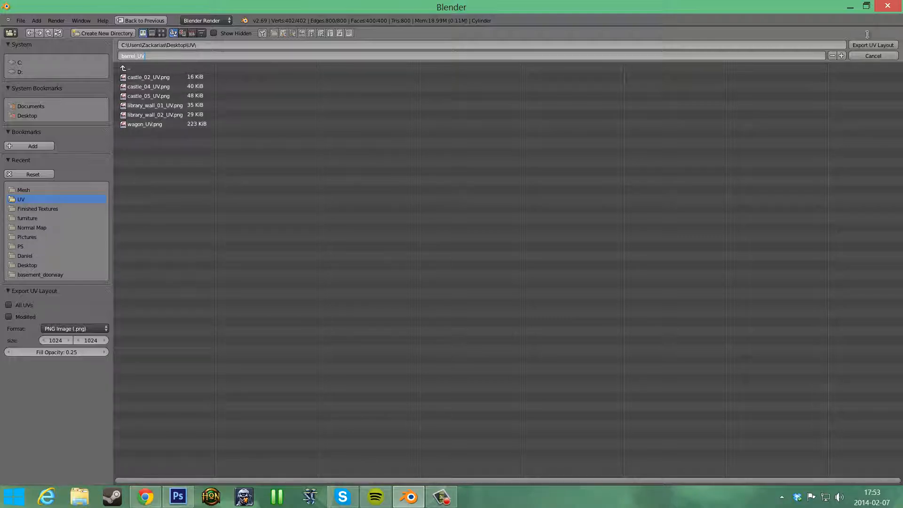
key("Return")
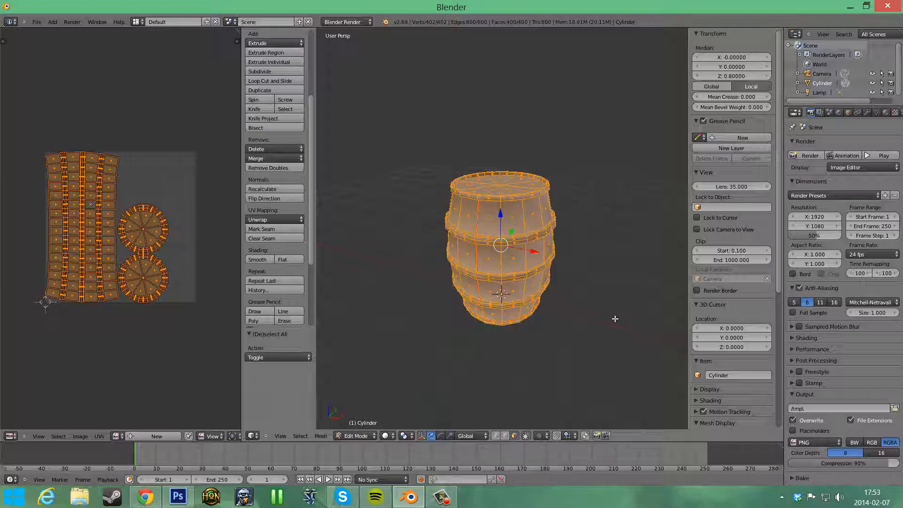
key("a")
middle_click_drag(560, 290, 556, 281)
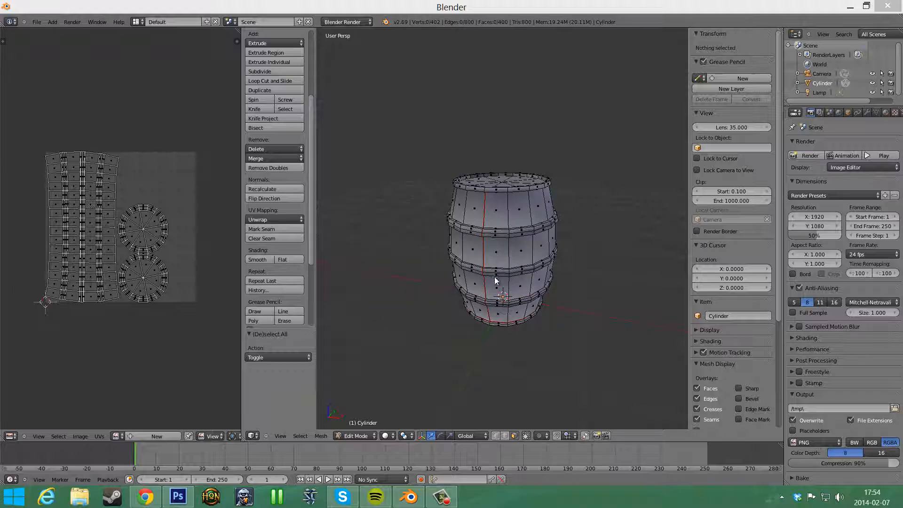
Switch to xNormal and clear the old meshes from the high-definition and low-definition mesh lists.
left_click_drag(551, 124, 791, 102)
left_click_drag(633, 112, 536, 132)
left_click(689, 153)
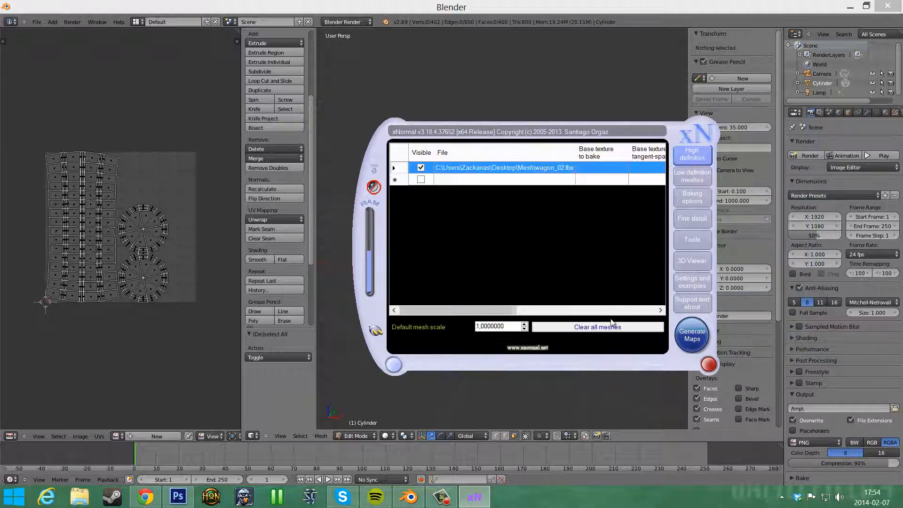
left_click(693, 176)
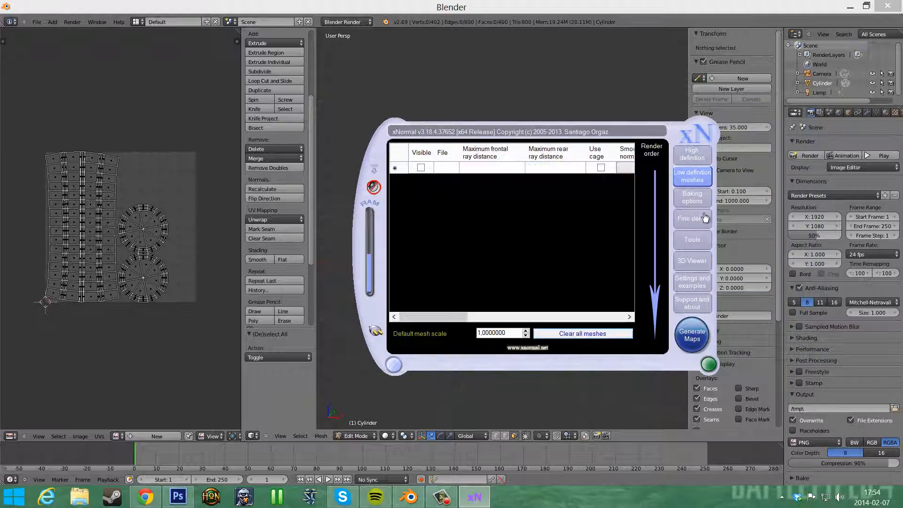
Set the baking output file to barrel in JPG format in the Ambient Occlusion folder, and review the maps chosen for rendering.
left_click(693, 197)
left_click(658, 151)
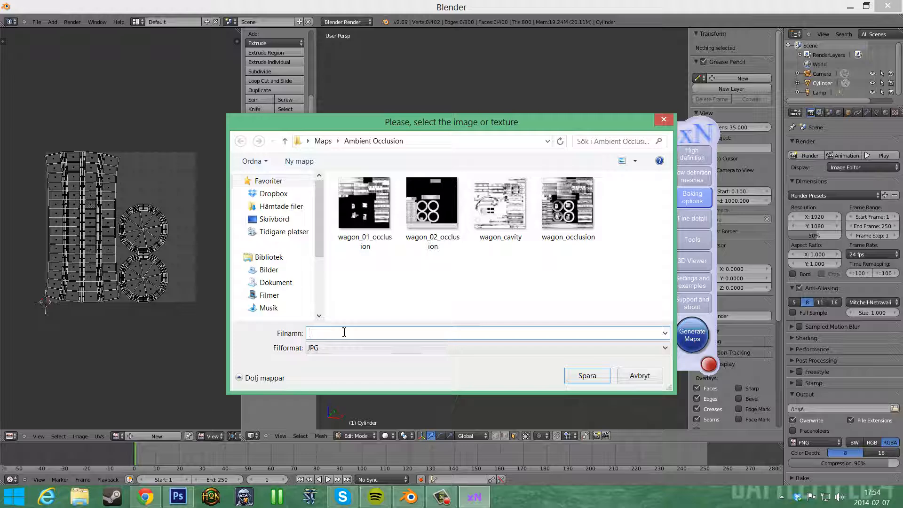
type("barrel")
left_click(600, 375)
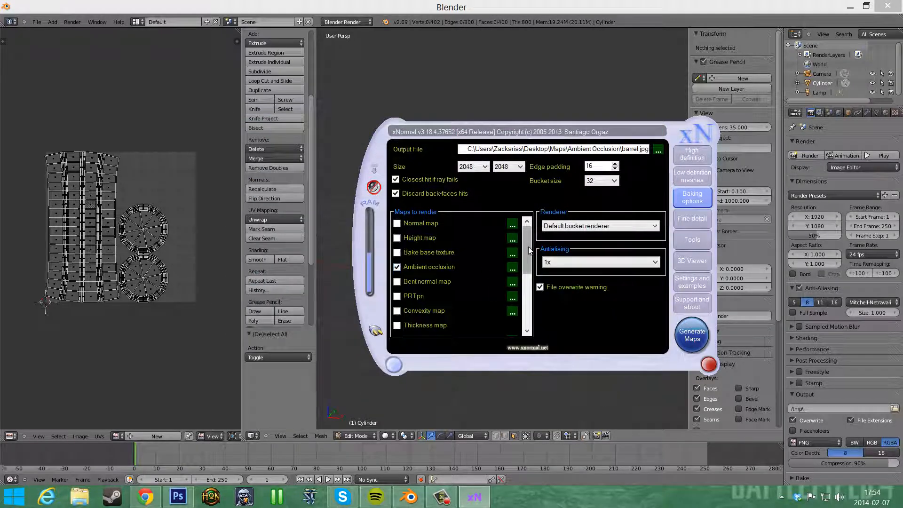
left_click_drag(529, 247, 520, 267)
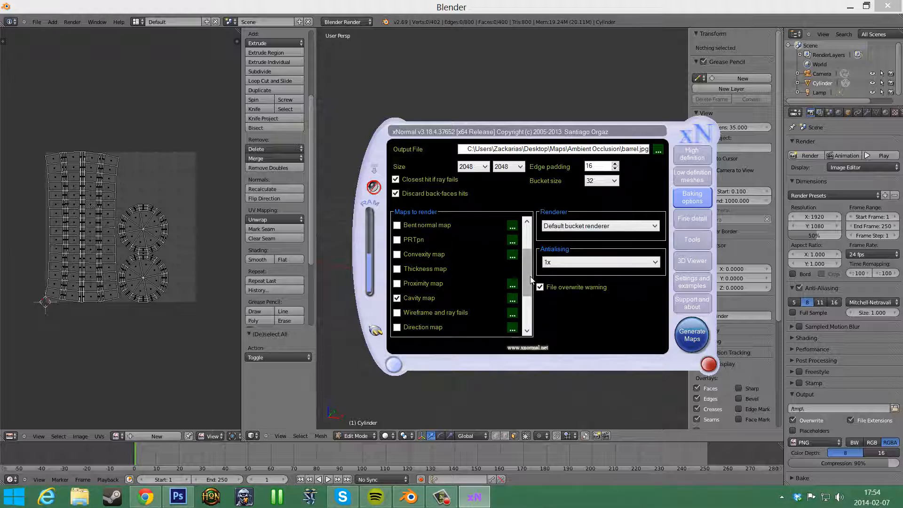
left_click_drag(529, 272, 530, 248)
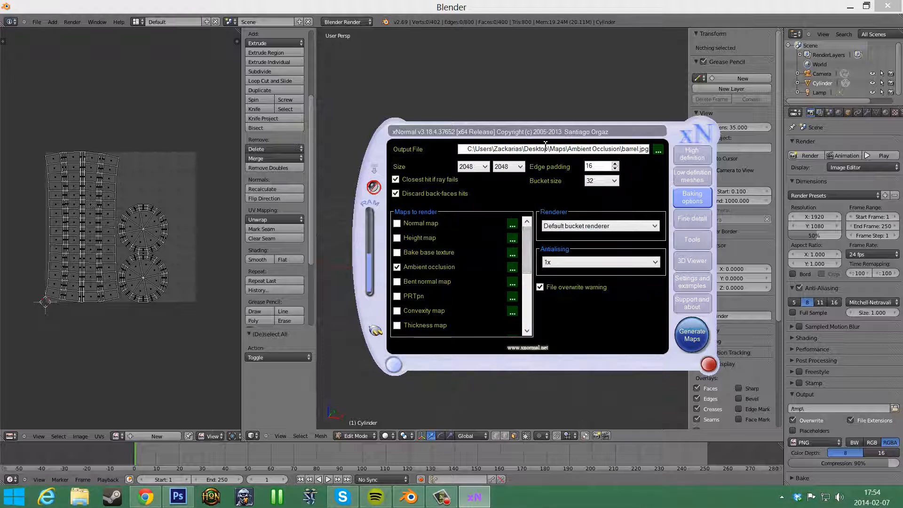
scroll(530, 247, "down", 1)
left_click_drag(530, 131, 567, 130)
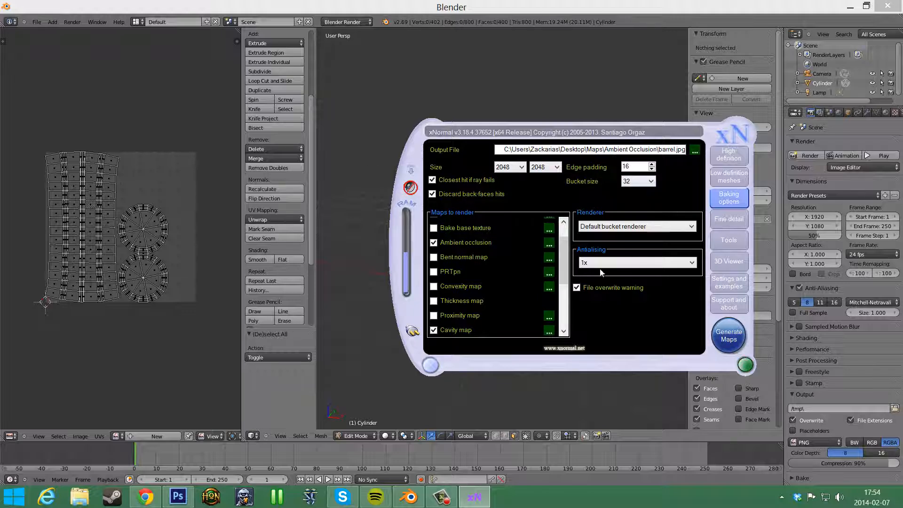
left_click_drag(623, 133, 773, 30)
Return to Blender, leave Edit Mode, select the barrel, and export it as barrel.fbx into the Mesh folder.
middle_click_drag(547, 339, 536, 337)
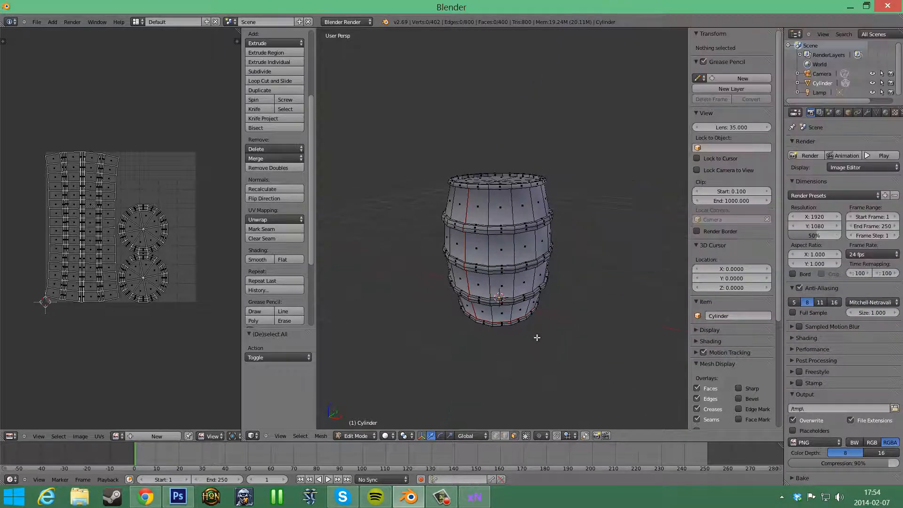
key("Tab")
right_click(509, 289)
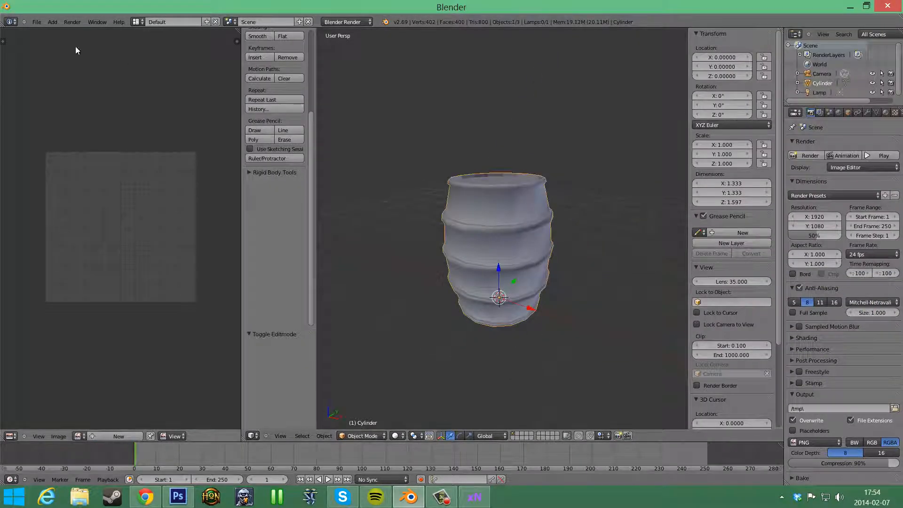
left_click(37, 22)
mouse_move(77, 174)
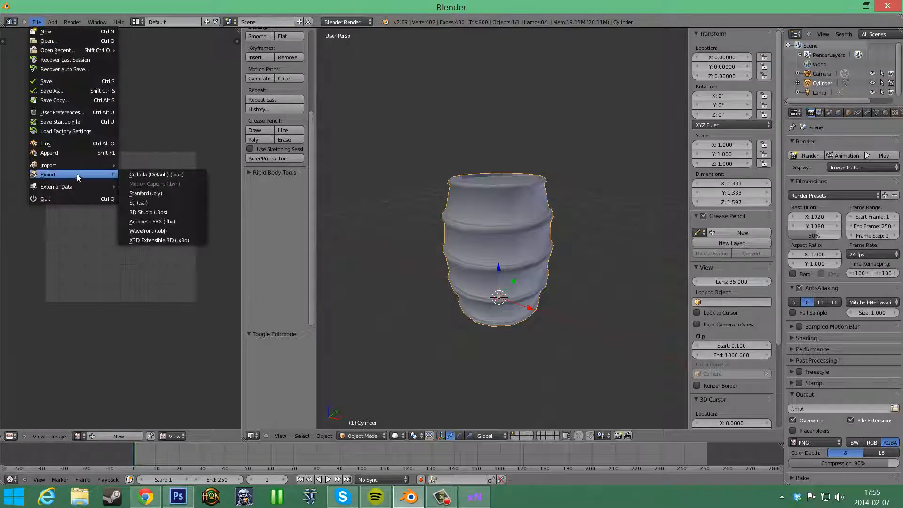
left_click(158, 221)
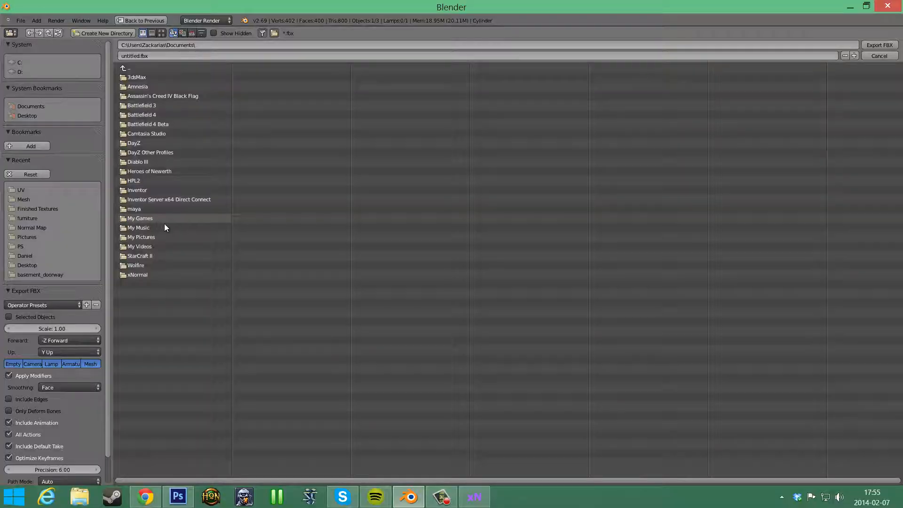
left_click(163, 56)
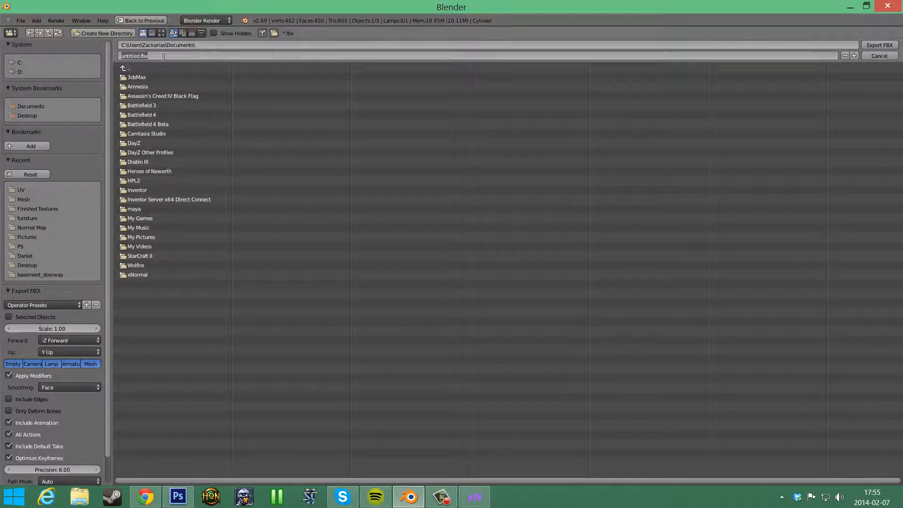
type("barrel")
left_click(29, 200)
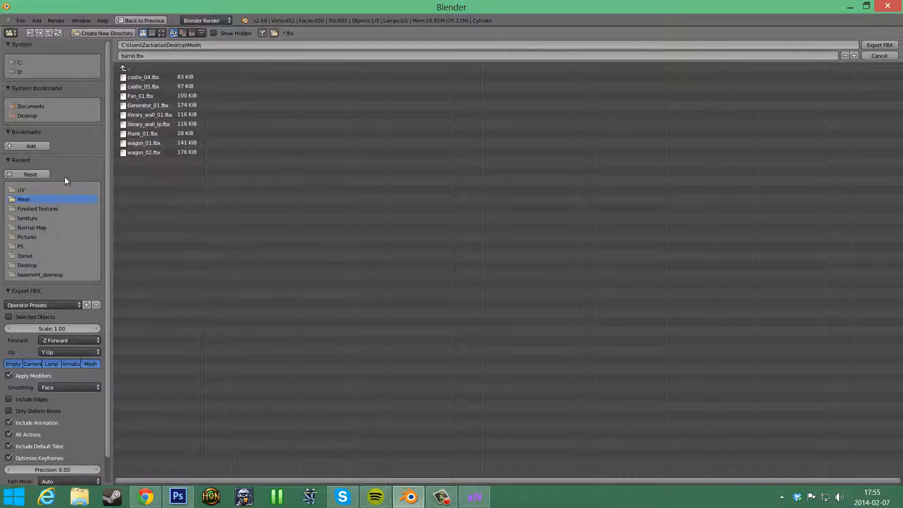
left_click(880, 45)
Switch to xNormal, show the high-definition mesh list, and arrange the Mesh folder window beside it.
left_click(475, 497)
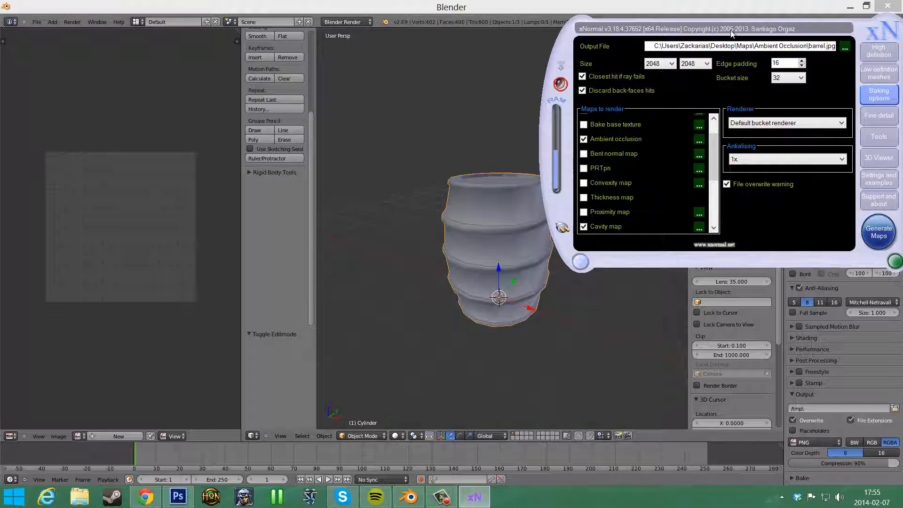
left_click_drag(732, 33, 614, 75)
left_click(762, 92)
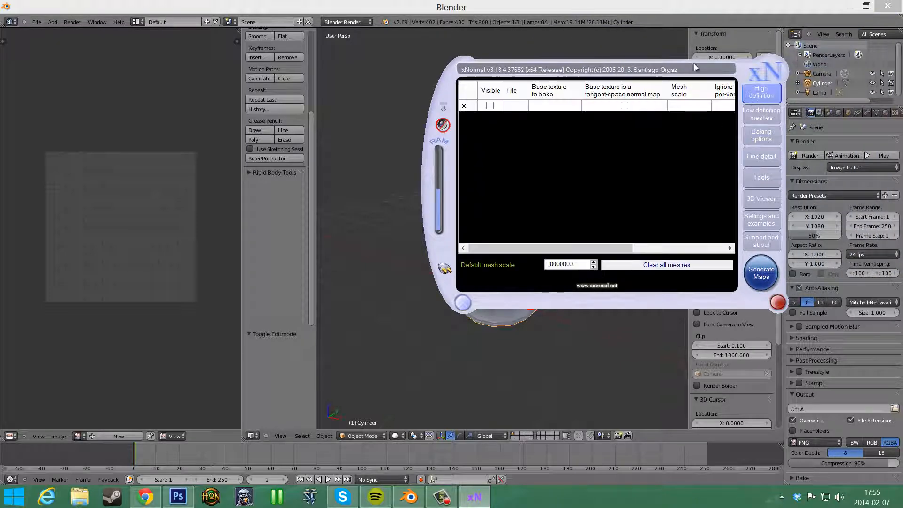
left_click_drag(695, 67, 783, 94)
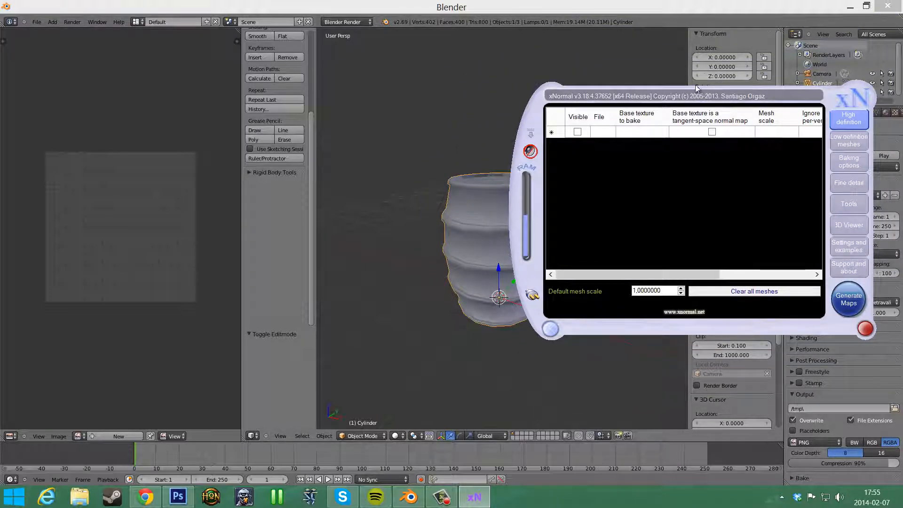
left_click_drag(697, 88, 670, 100)
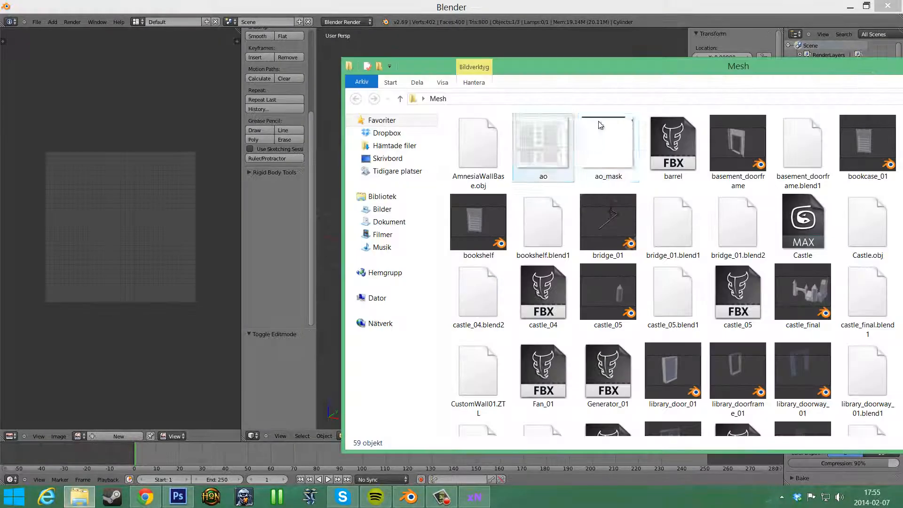
left_click_drag(700, 69, 357, 44)
scroll(434, 204, "down", 5)
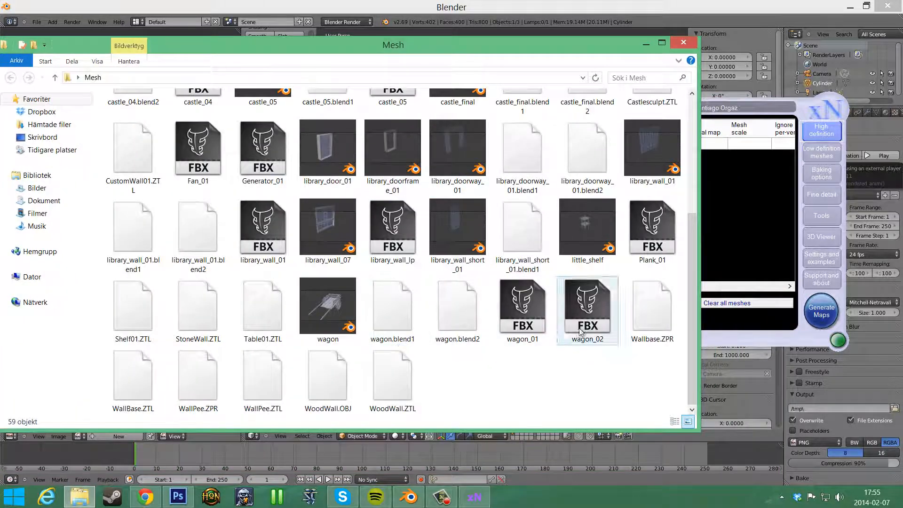
left_click_drag(699, 115, 452, 127)
scroll(317, 286, "up", 3)
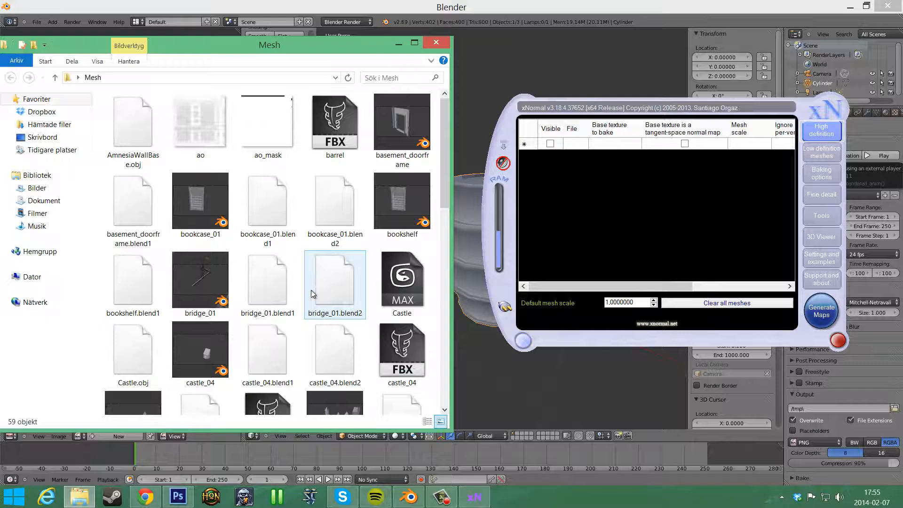
Add the barrel FBX file from the Mesh folder to both the high-definition and low-definition mesh lists, and close the folder.
left_click(329, 138)
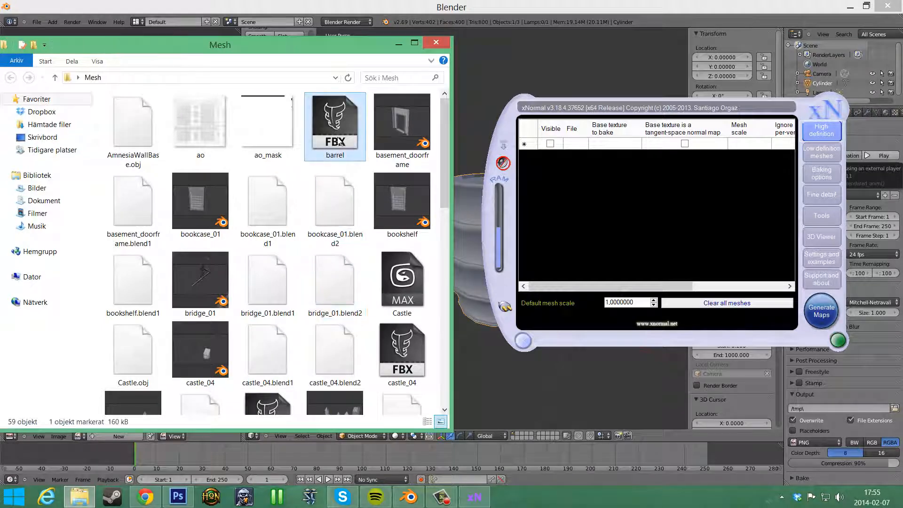
left_click_drag(329, 138, 621, 207)
left_click(821, 152)
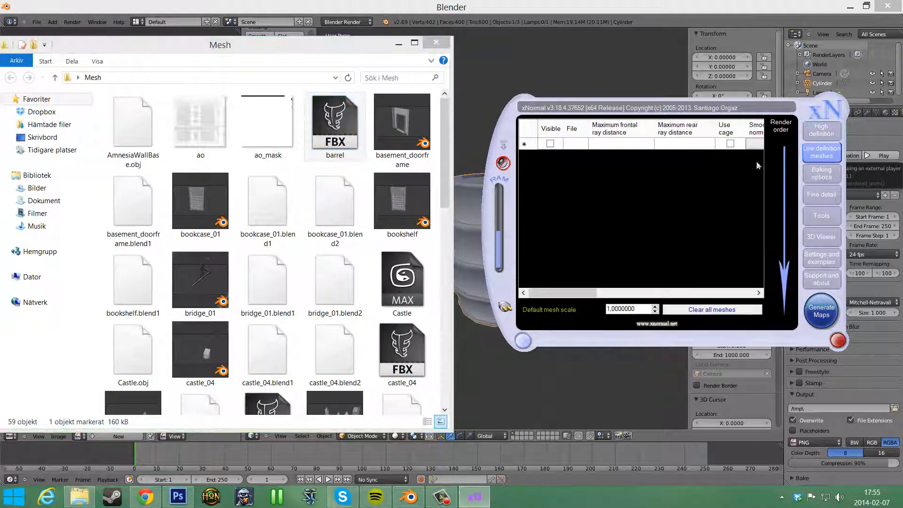
left_click_drag(335, 123, 607, 200)
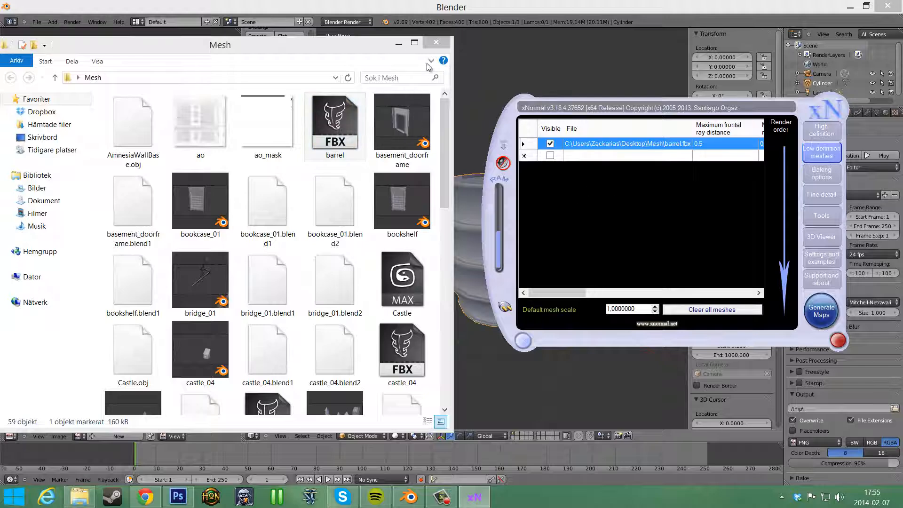
left_click(399, 47)
left_click(79, 496)
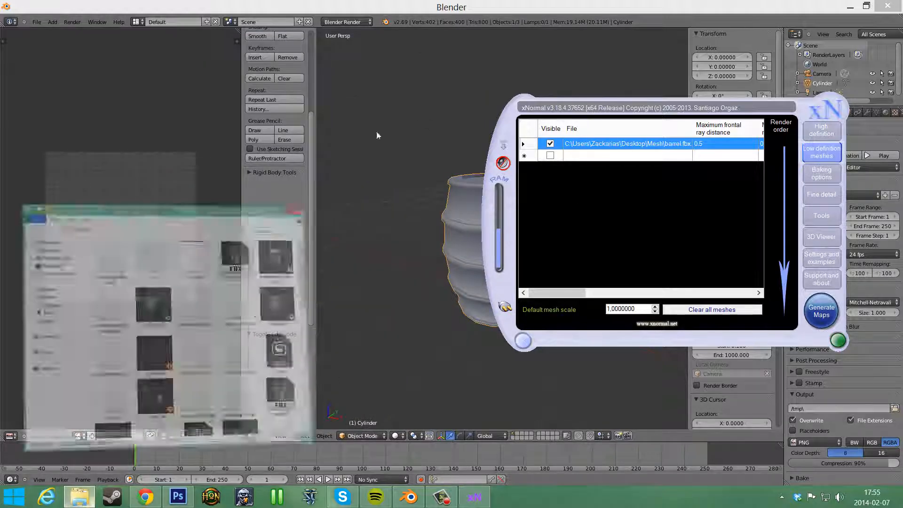
left_click(437, 43)
Generate the barrel's ambient occlusion and cavity maps with the current baking options, close the preview, and return to Blender.
left_click_drag(658, 106, 624, 97)
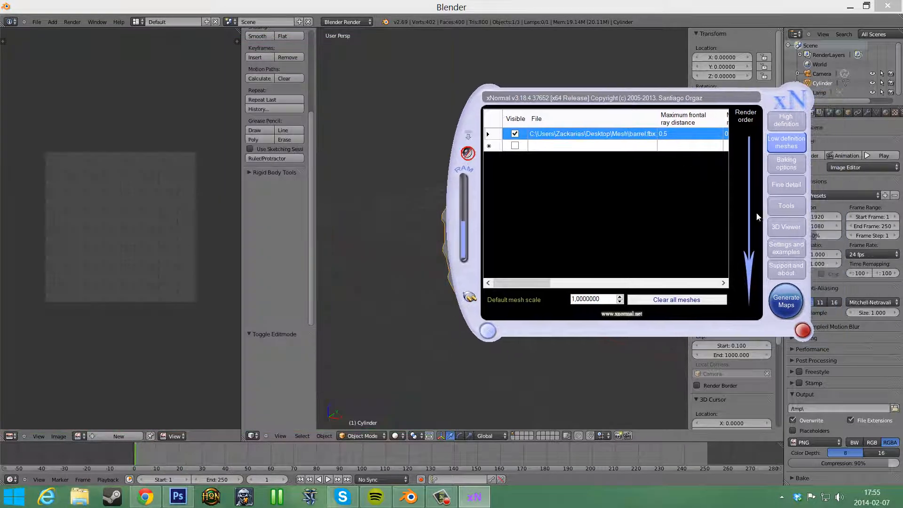
left_click(789, 161)
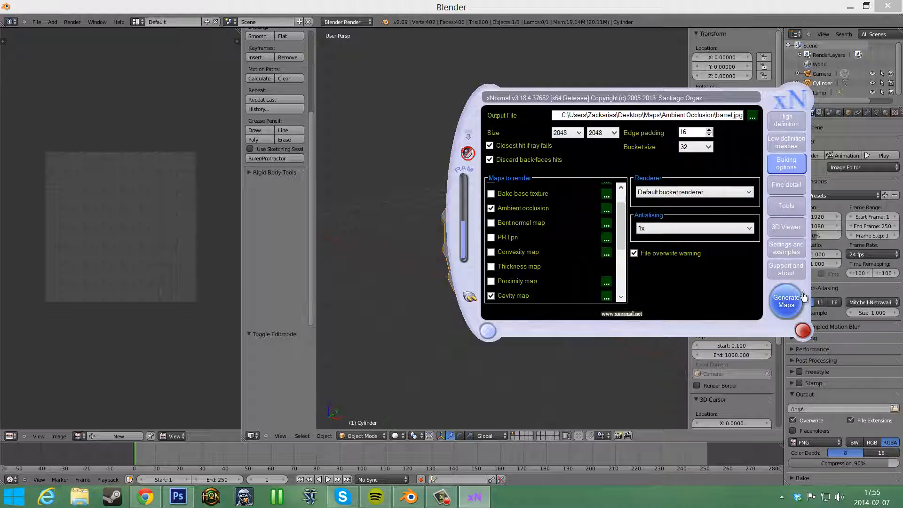
left_click(790, 306)
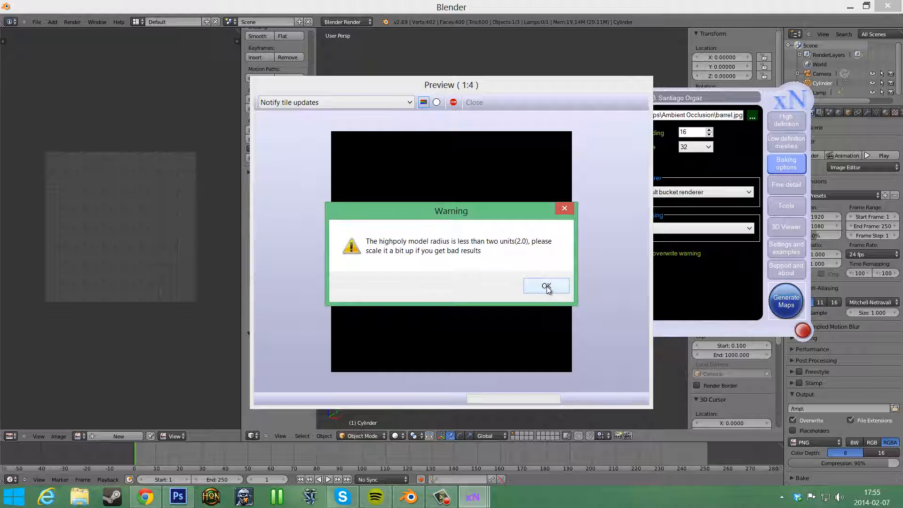
left_click(546, 286)
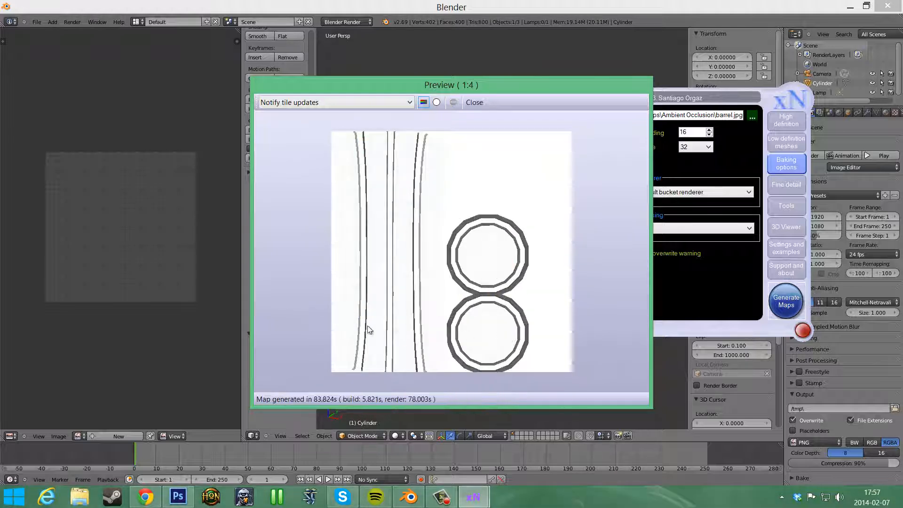
left_click(485, 103)
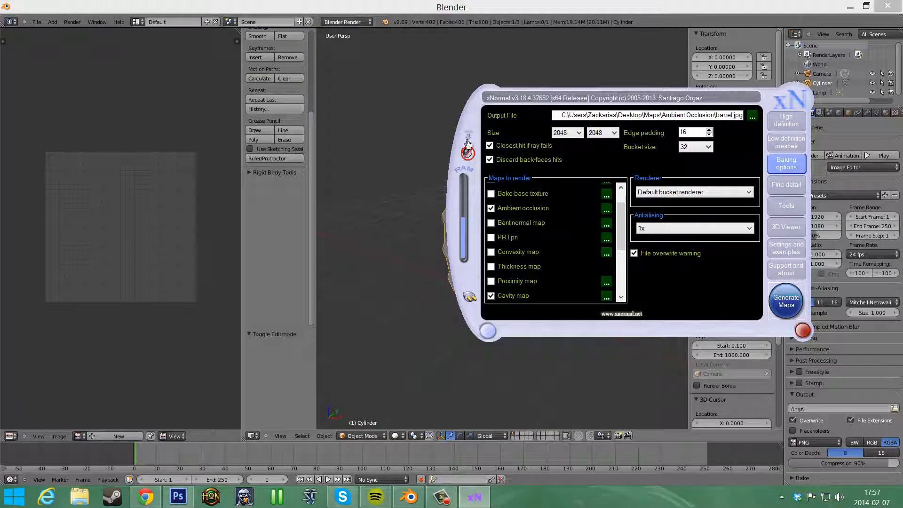
left_click(498, 326)
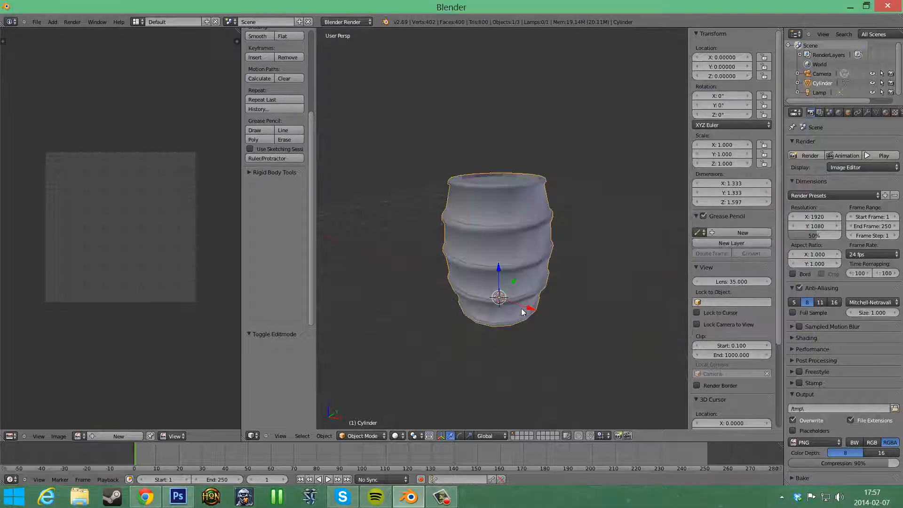